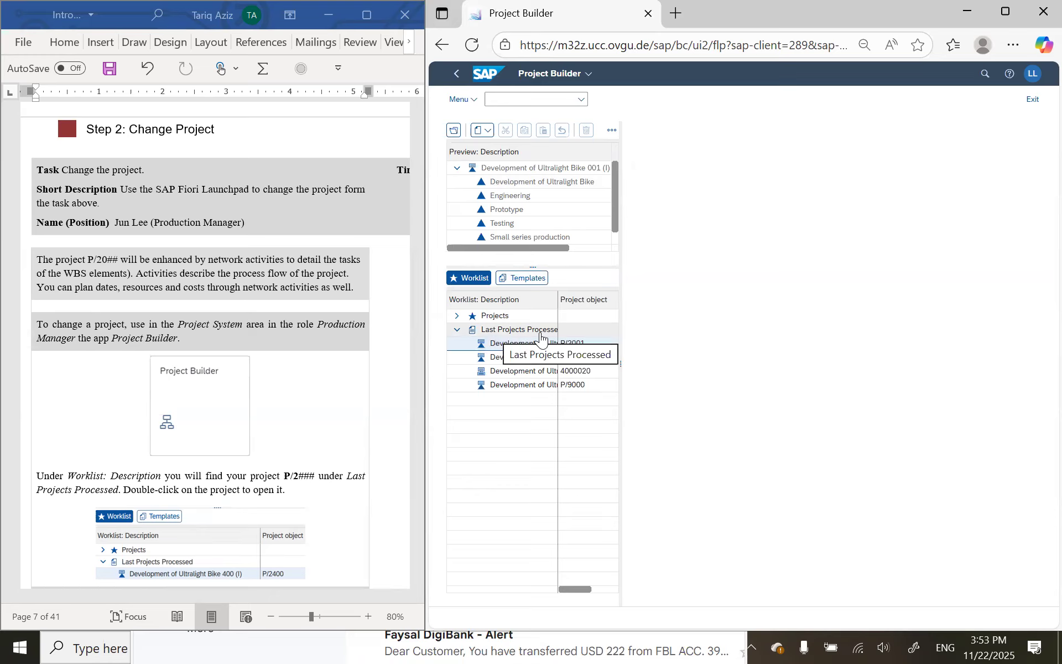
Open project P/2001 from the last processed projects and display the worklist again beneath its structure
{"action": "left_click", "coordinate": [533, 347]}
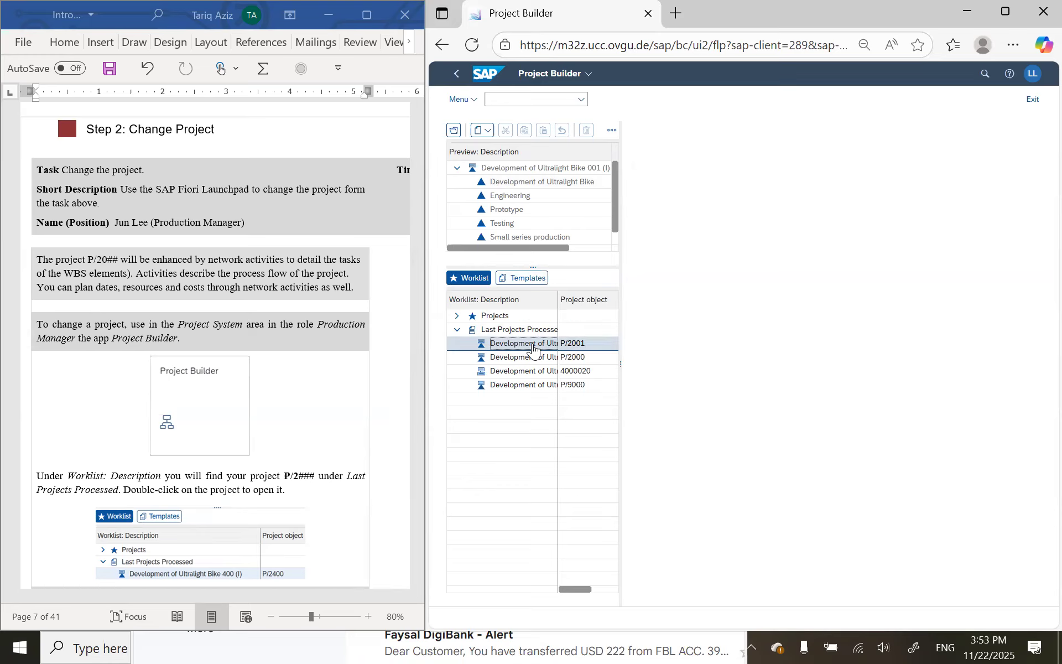
{"action": "double_click", "coordinate": [532, 346]}
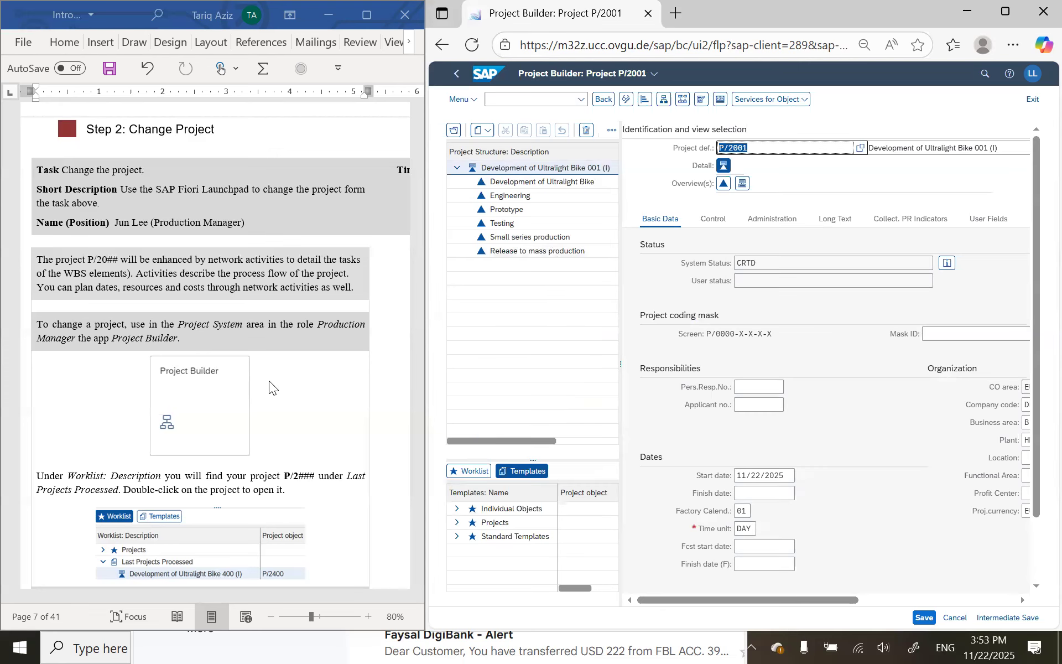
{"action": "scroll", "coordinate": [269, 380], "scroll_direction": "down", "scroll_amount": 3}
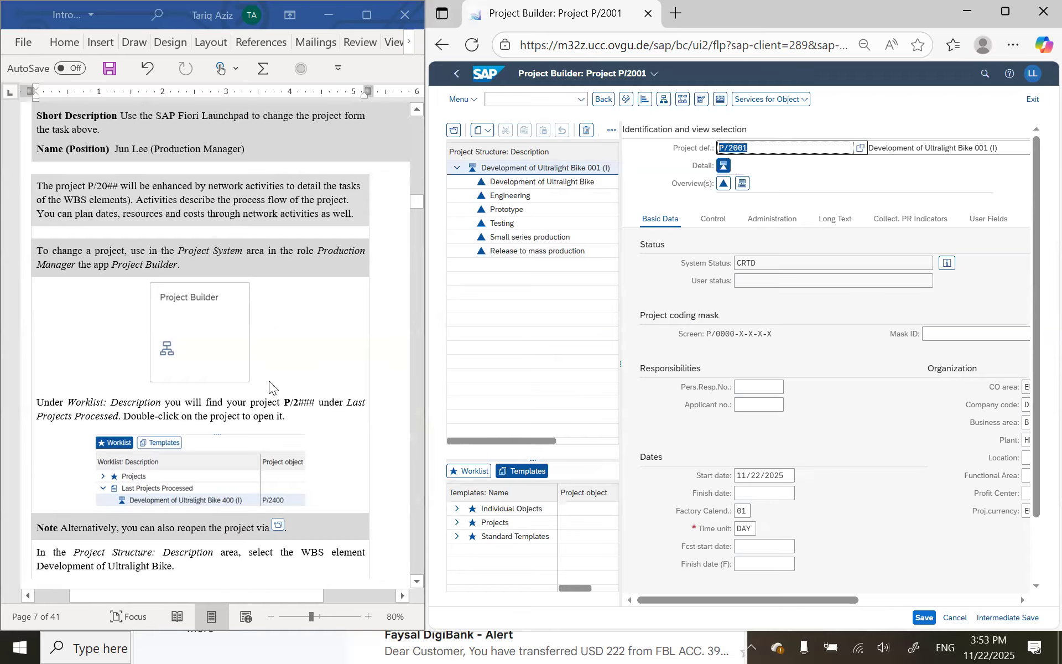
{"action": "scroll", "coordinate": [269, 386], "scroll_direction": "down", "scroll_amount": 1}
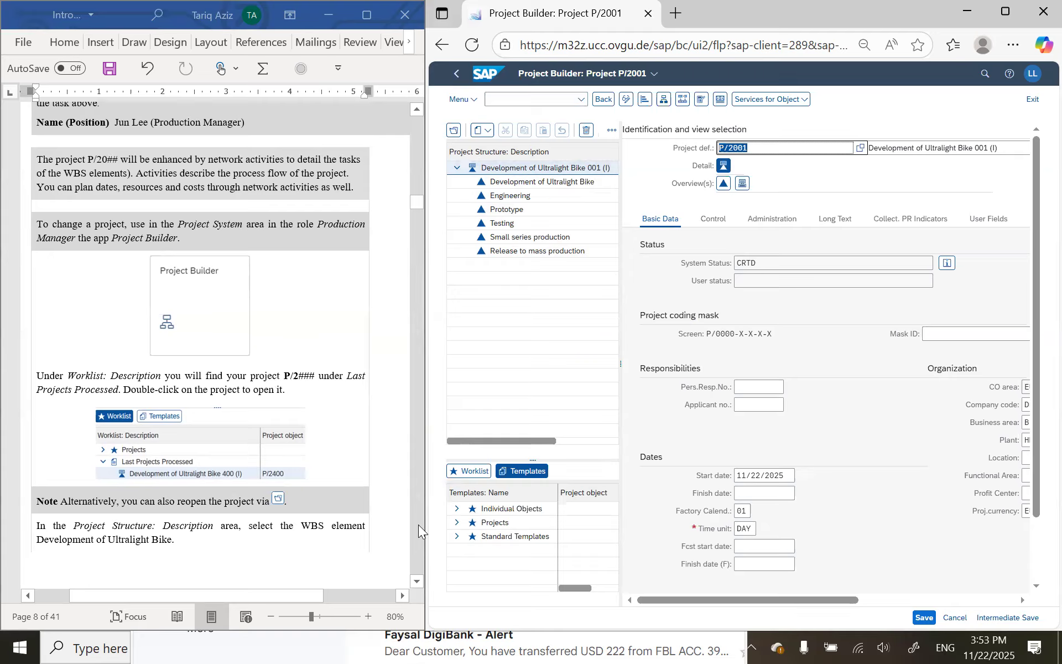
{"action": "left_click", "coordinate": [467, 472]}
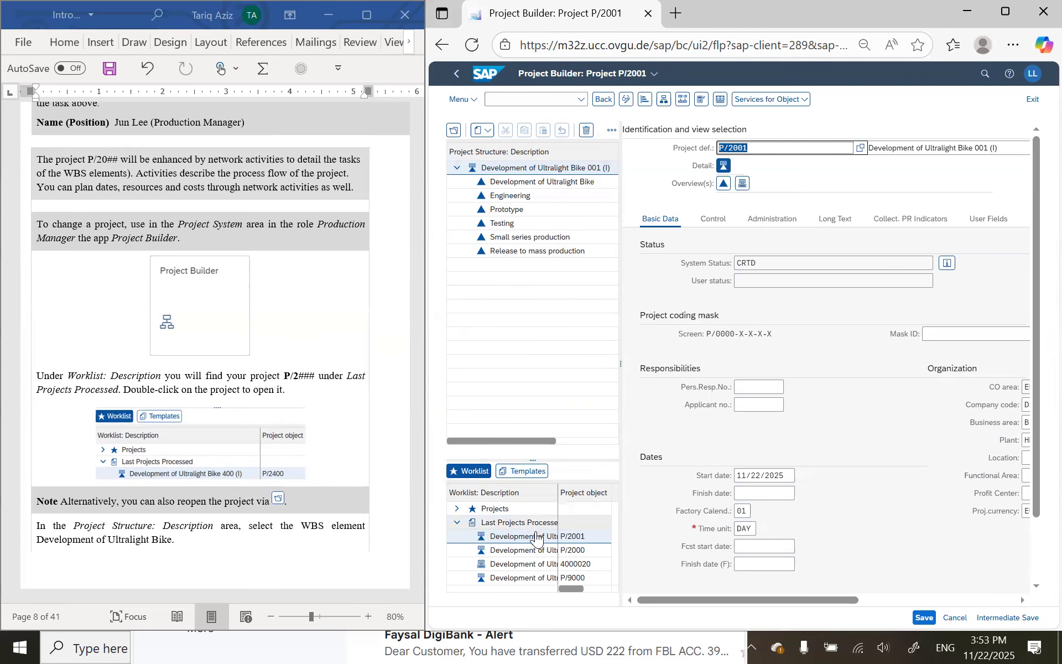
Select the WBS element Development of Ultralight Bike in the project structure and open its activity overview
{"action": "scroll", "coordinate": [242, 398], "scroll_direction": "down", "scroll_amount": 3}
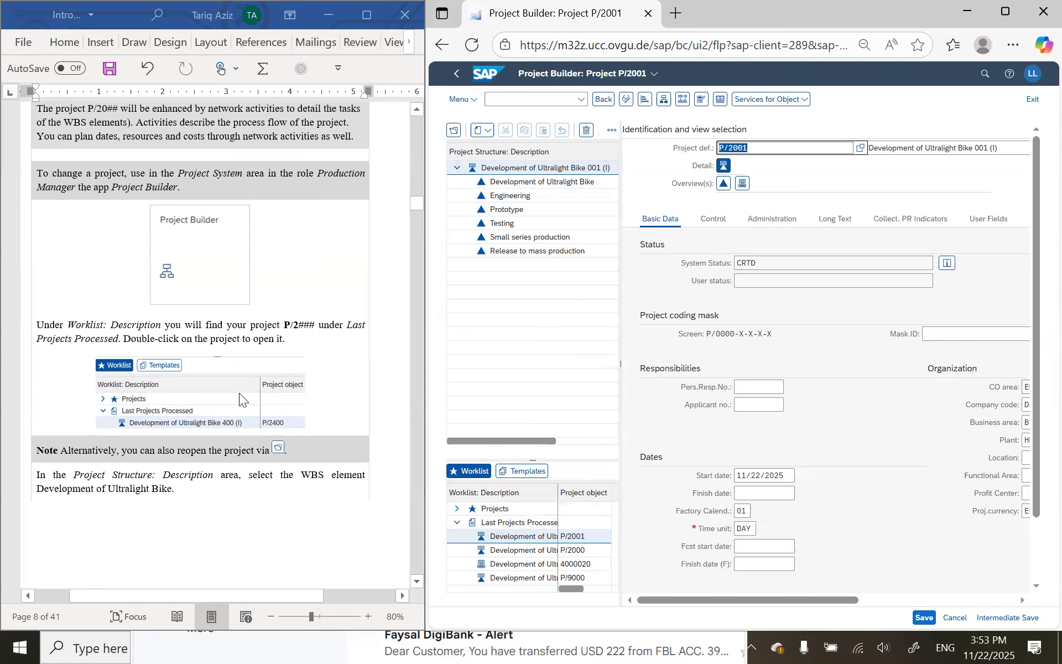
{"action": "scroll", "coordinate": [242, 399], "scroll_direction": "down", "scroll_amount": 2}
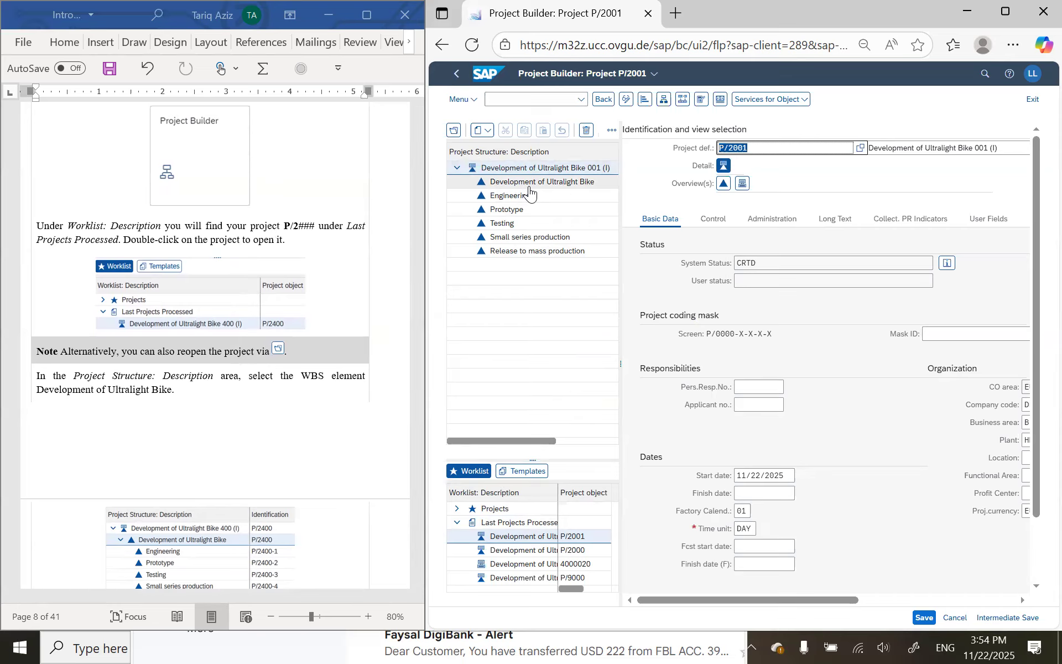
{"action": "left_click", "coordinate": [530, 188]}
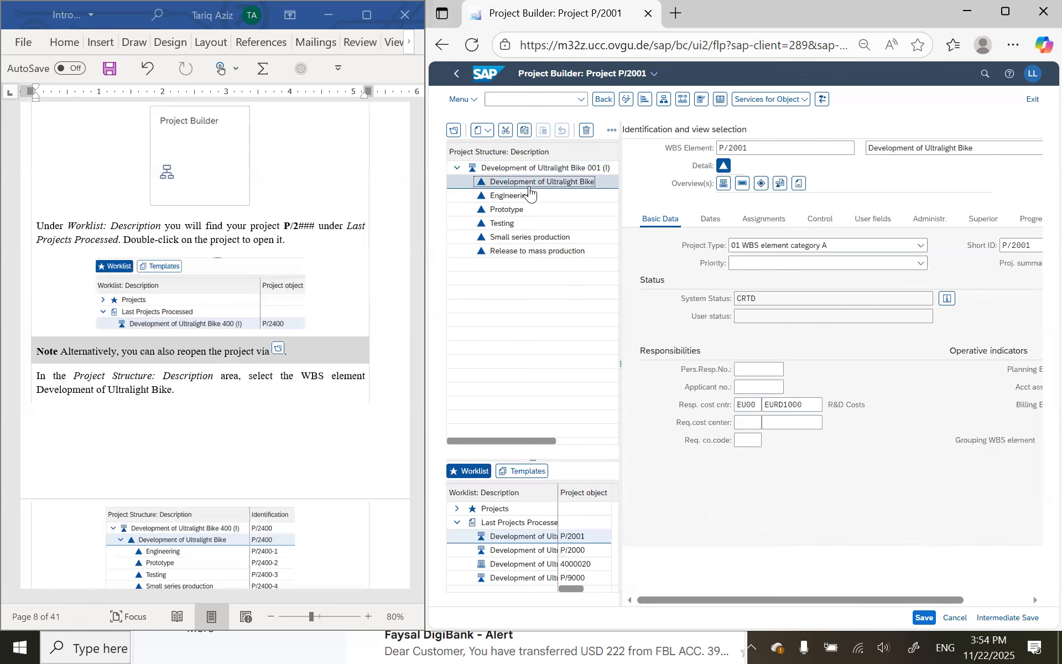
{"action": "scroll", "coordinate": [224, 348], "scroll_direction": "down", "scroll_amount": 5}
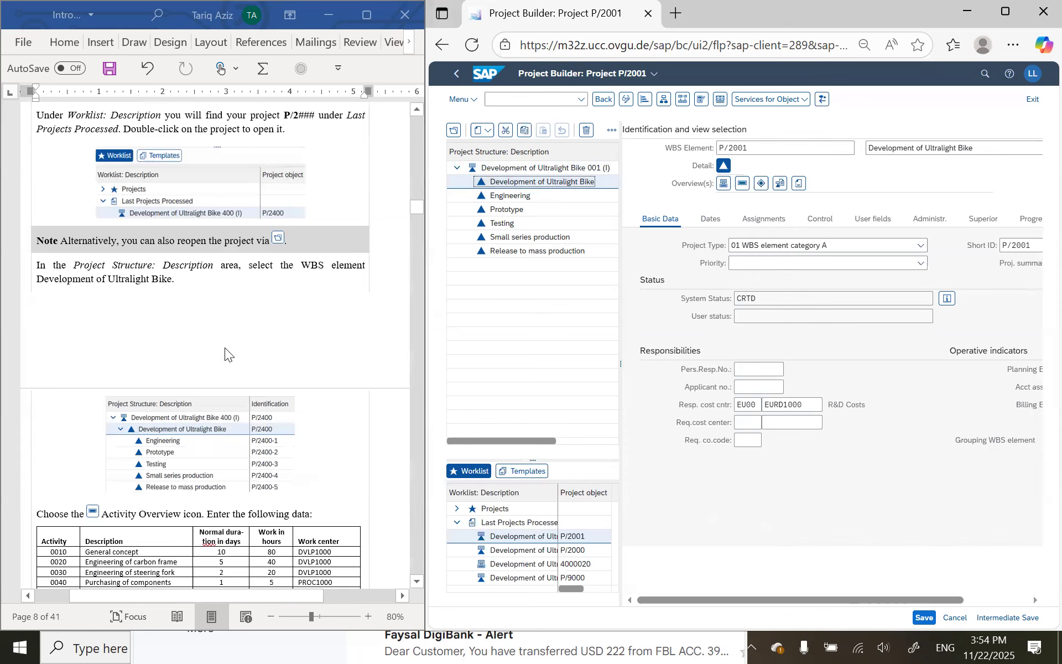
{"action": "scroll", "coordinate": [224, 348], "scroll_direction": "down", "scroll_amount": 1}
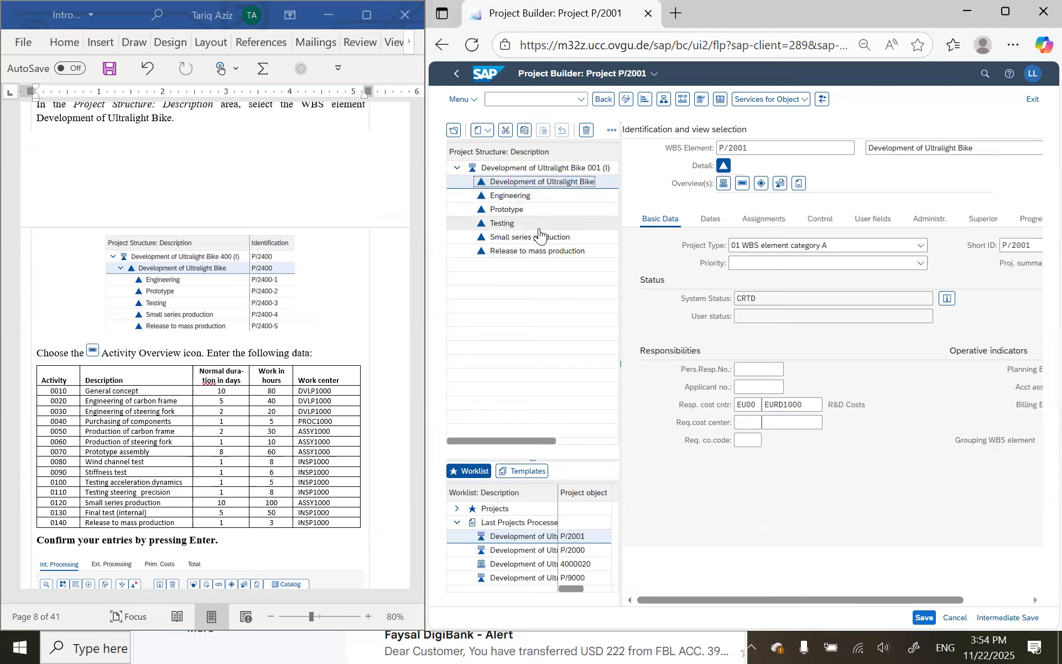
{"action": "left_click", "coordinate": [743, 188]}
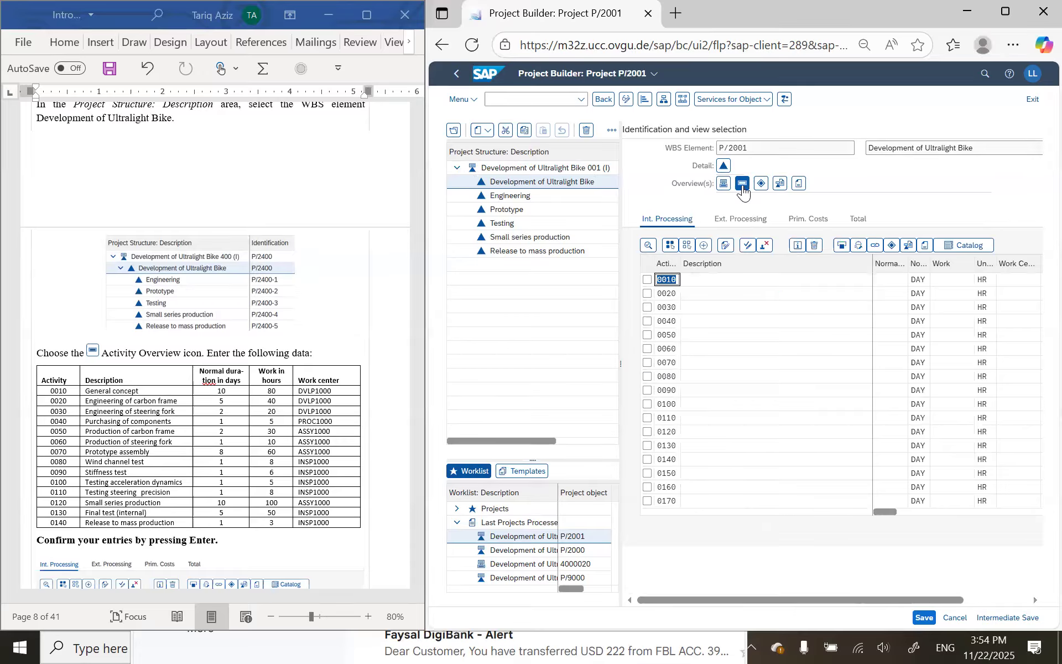
Describe activity 0010 as General concept and set its normal duration to 10 days
{"action": "left_click", "coordinate": [702, 280]}
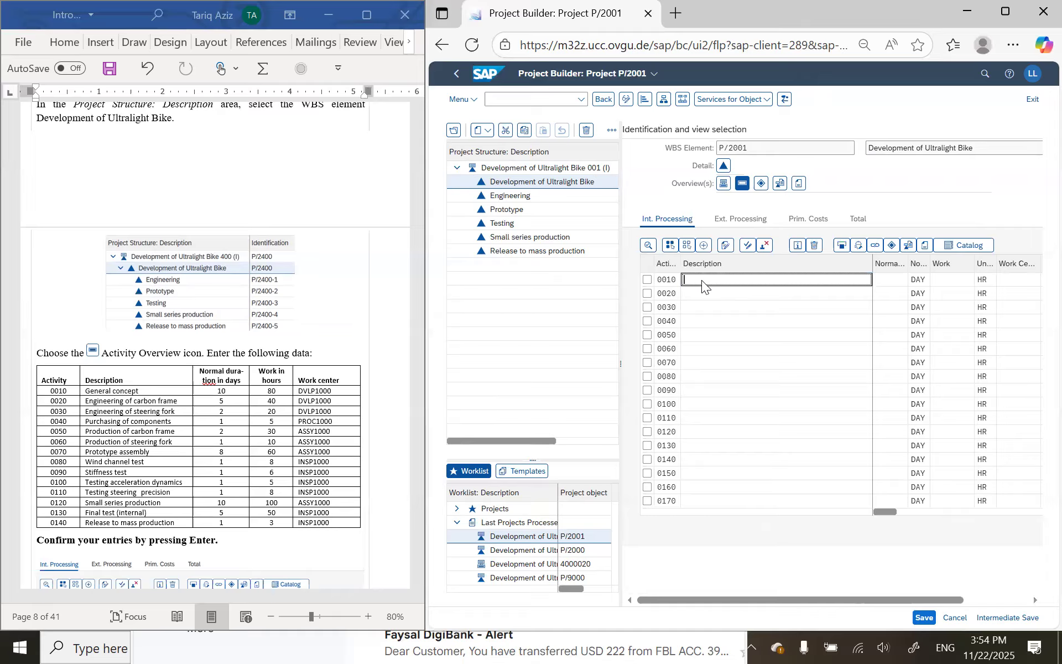
{"action": "type", "text": "General concept"}
{"action": "key", "text": "Down"}
{"action": "key", "text": "Return"}
{"action": "key", "text": "Tab"}
{"action": "type", "text": "10"}
{"action": "key", "text": "Tab"}
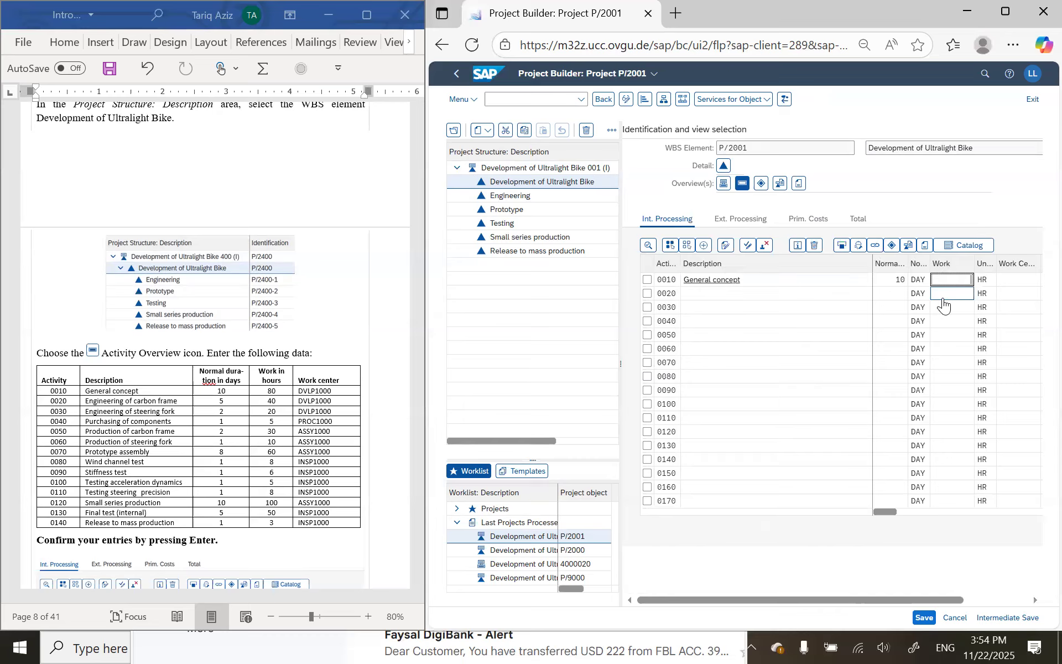
Set activity 0010's work to 80 hours and assign work center DVLP1000
{"action": "type", "text": "80"}
{"action": "key", "text": "Tab"}
{"action": "key", "text": "Tab"}
{"action": "type", "text": "DV"}
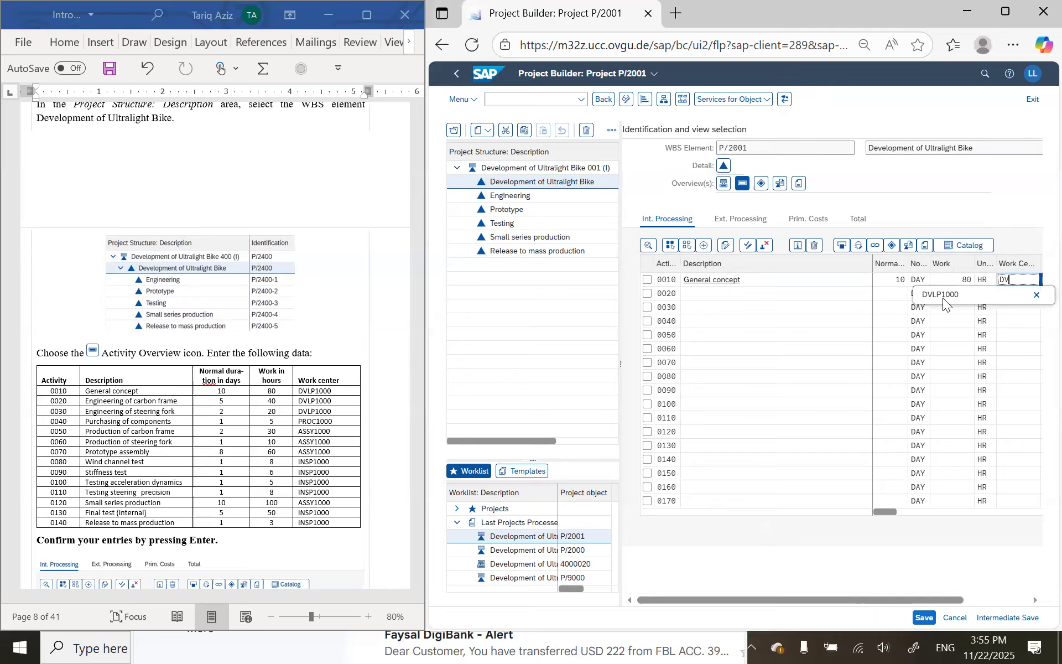
{"action": "type", "text": "LP"}
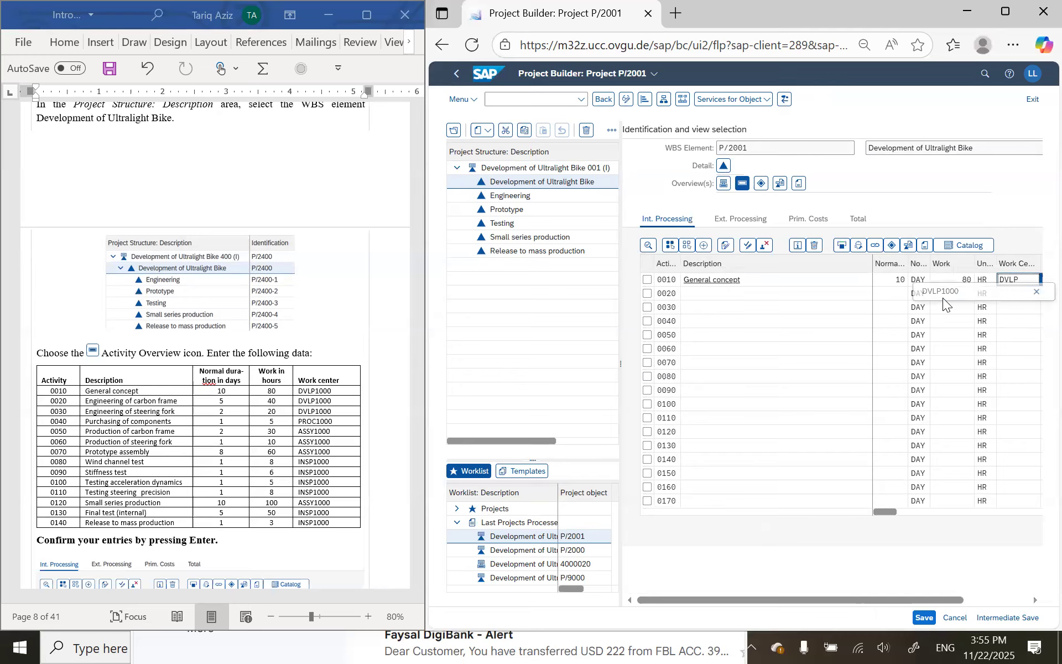
{"action": "left_click", "coordinate": [943, 298]}
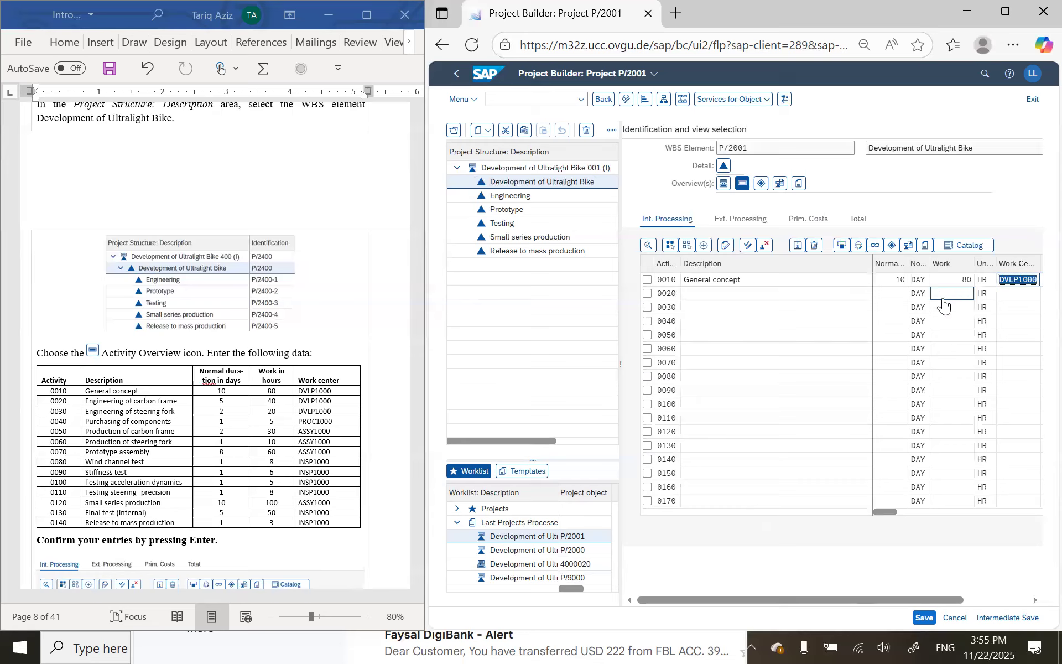
Describe activity 0020 as Engineering of carbon frame and set its normal duration to 5 days
{"action": "left_click", "coordinate": [734, 293]}
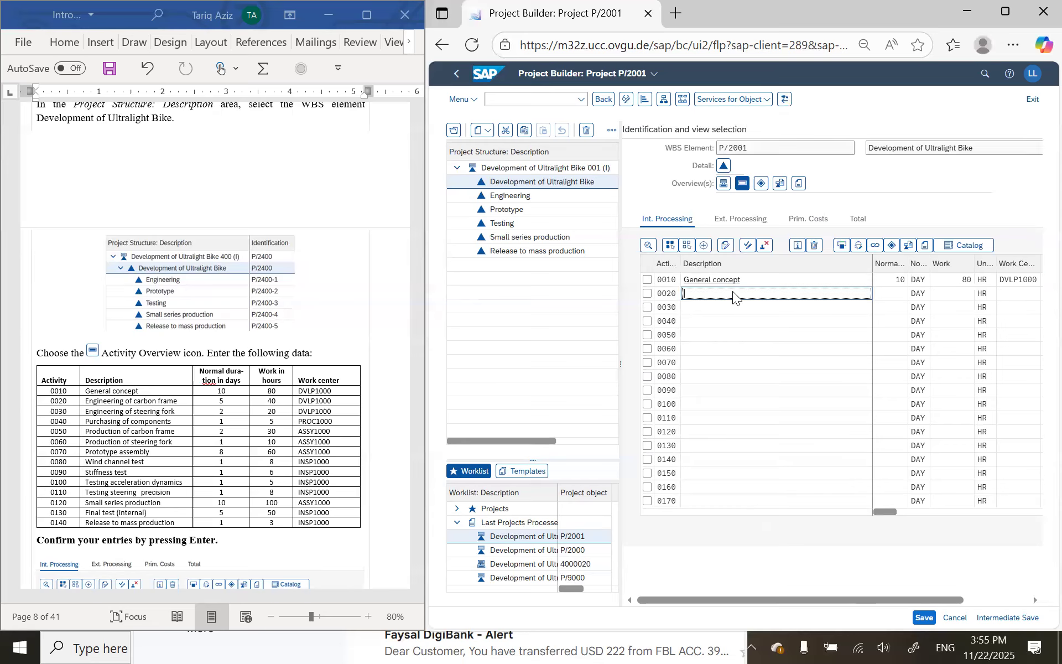
{"action": "type", "text": "En"}
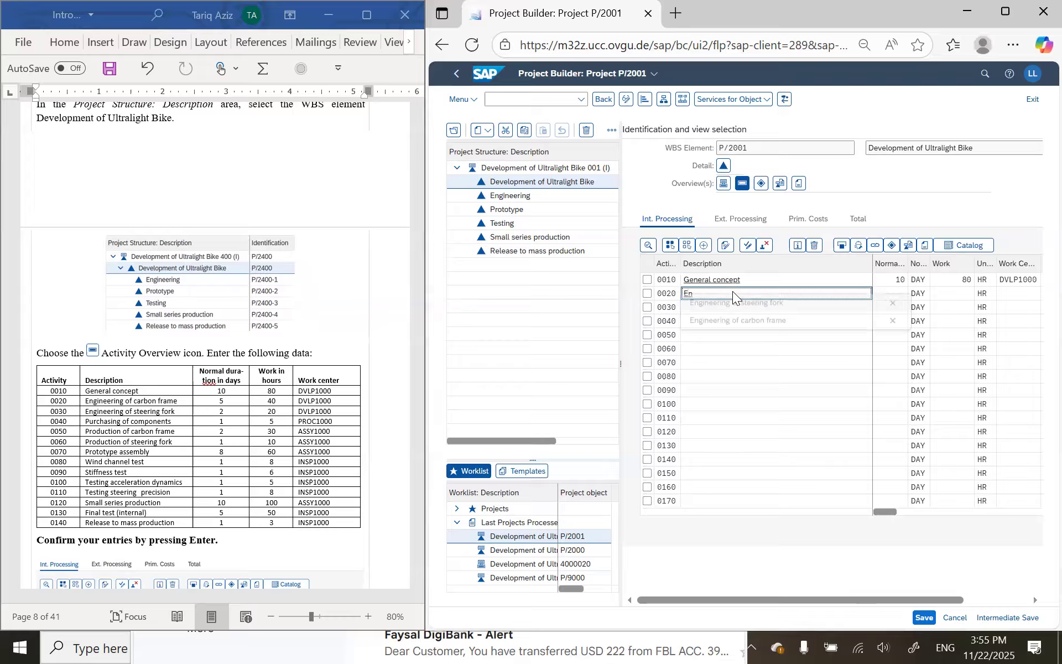
{"action": "left_click", "coordinate": [758, 327]}
{"action": "key", "text": "Tab"}
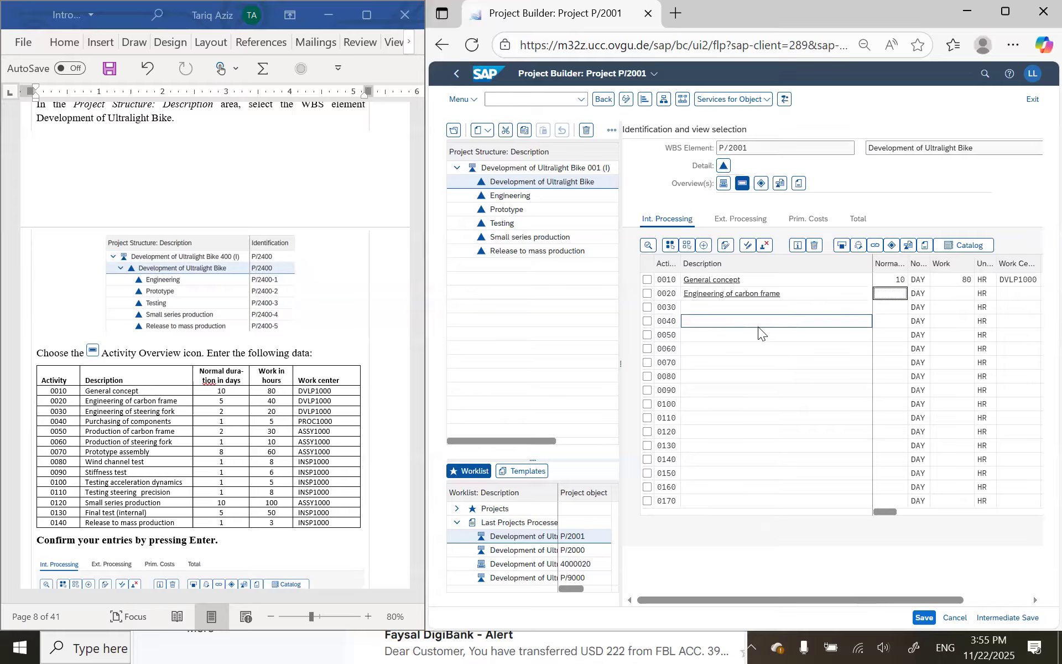
{"action": "type", "text": "5"}
{"action": "key", "text": "Tab"}
{"action": "key", "text": "Tab"}
Set activity 0020's work to 40 hours and assign work center DVLP1000
{"action": "type", "text": "40"}
{"action": "key", "text": "Tab"}
{"action": "key", "text": "Tab"}
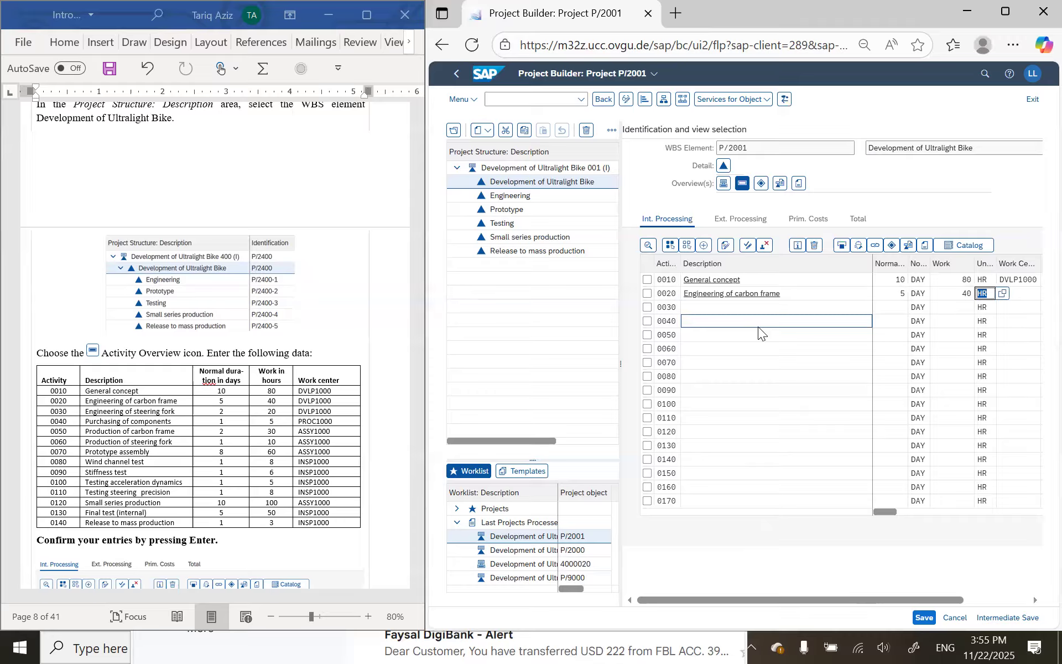
{"action": "type", "text": "DV"}
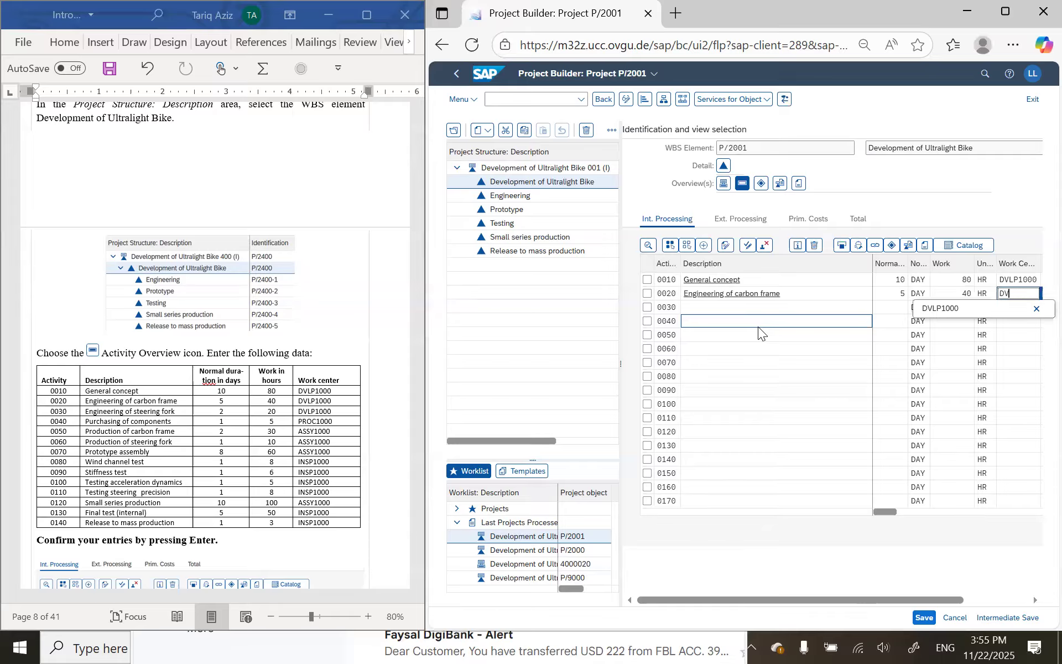
{"action": "type", "text": "LP1000"}
{"action": "key", "text": "Return"}
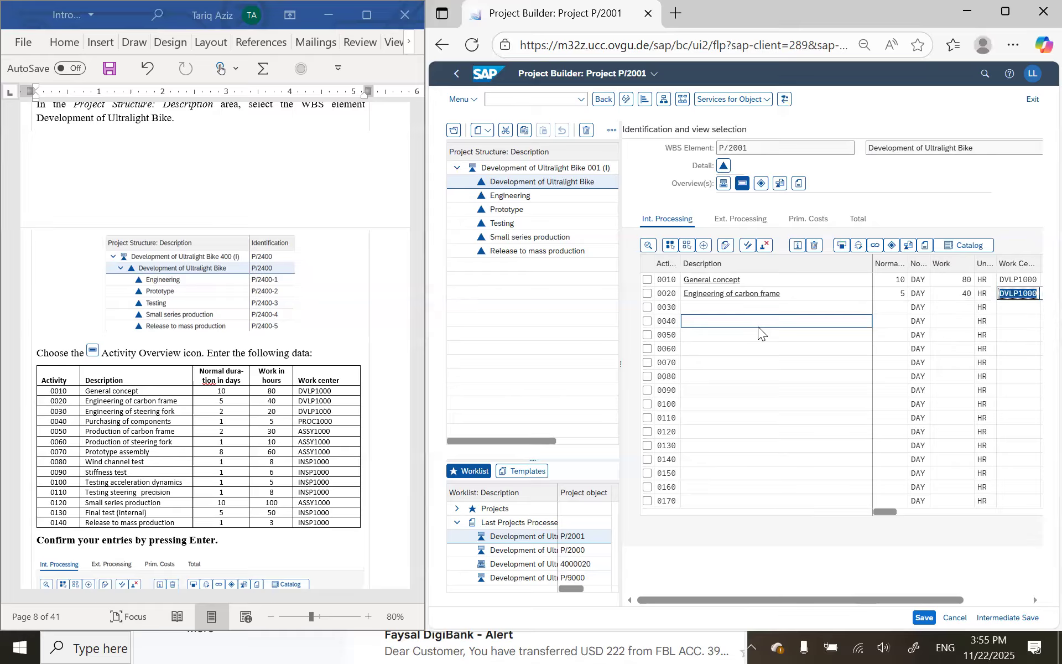
Describe activity 0030 as Engineering of steering fork and set its normal duration to 2 days
{"action": "left_click", "coordinate": [719, 304]}
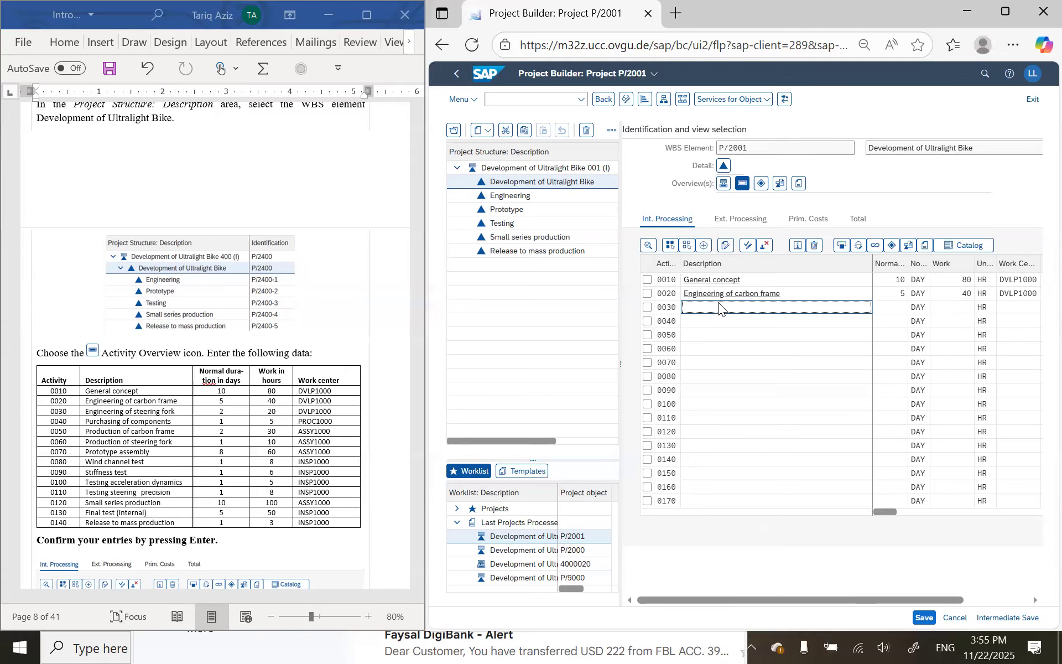
{"action": "type", "text": "Eng"}
{"action": "key", "text": "Down"}
{"action": "key", "text": "Down"}
{"action": "key", "text": "Return"}
{"action": "key", "text": "Tab"}
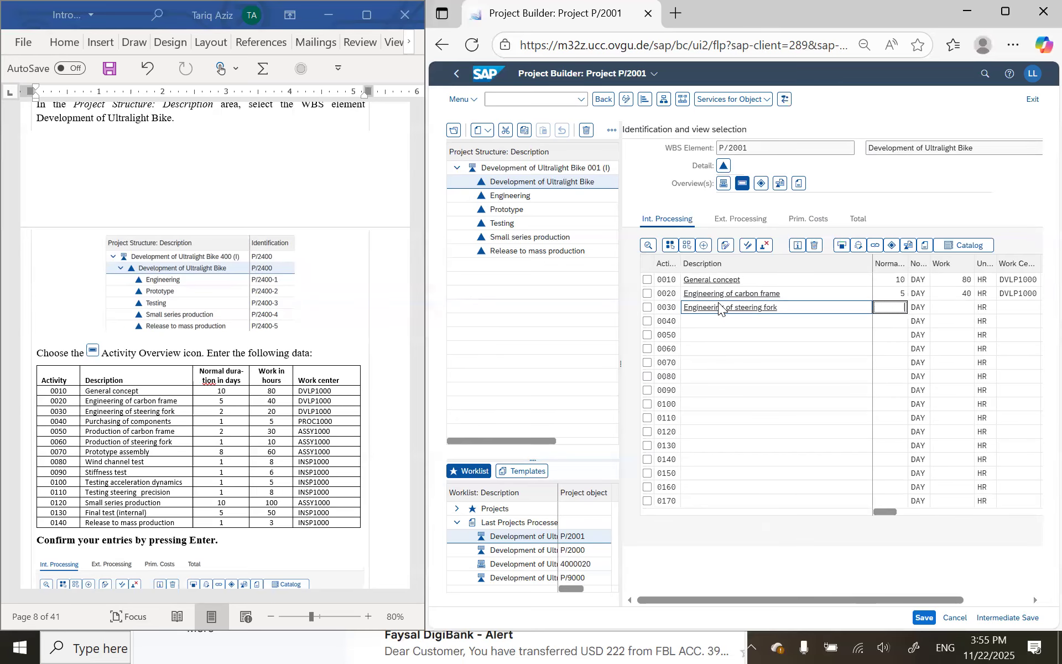
{"action": "type", "text": "2"}
{"action": "key", "text": "Tab"}
{"action": "key", "text": "Tab"}
Set activity 0030's work to 20 hours and assign work center DVLP1000
{"action": "type", "text": "20"}
{"action": "key", "text": "Tab"}
{"action": "key", "text": "Tab"}
{"action": "type", "text": "DVLP"}
{"action": "key", "text": "Down"}
{"action": "key", "text": "Return"}
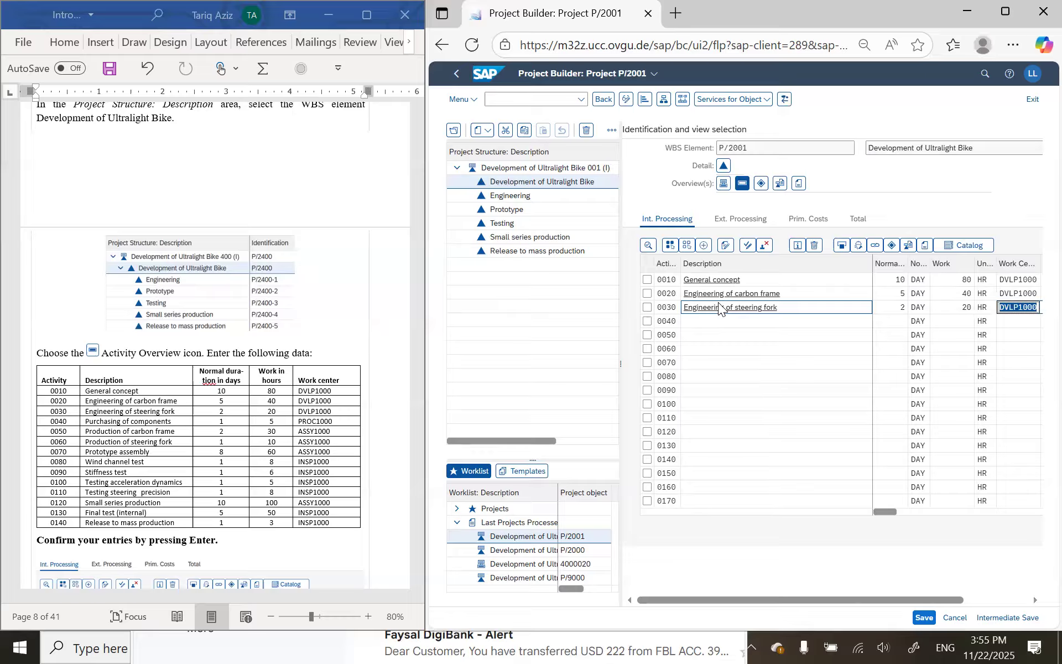
Describe activity 0040 as Purchasing of component and set its normal duration to 1 day
{"action": "left_click", "coordinate": [718, 318]}
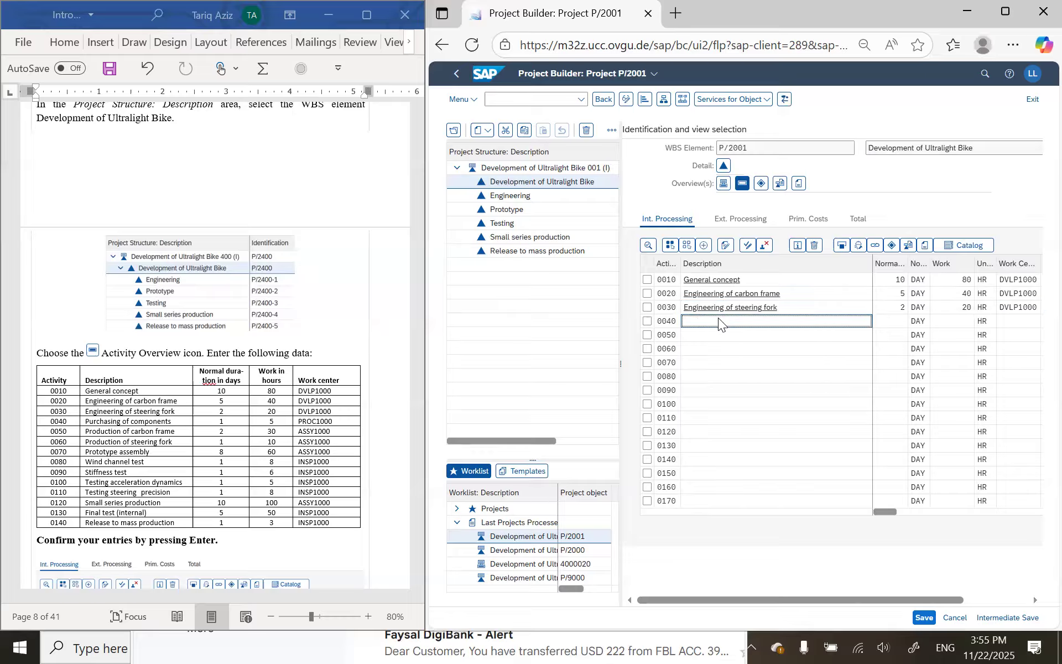
{"action": "type", "text": "Pur"}
{"action": "key", "text": "Down"}
{"action": "key", "text": "Return"}
{"action": "key", "text": "Tab"}
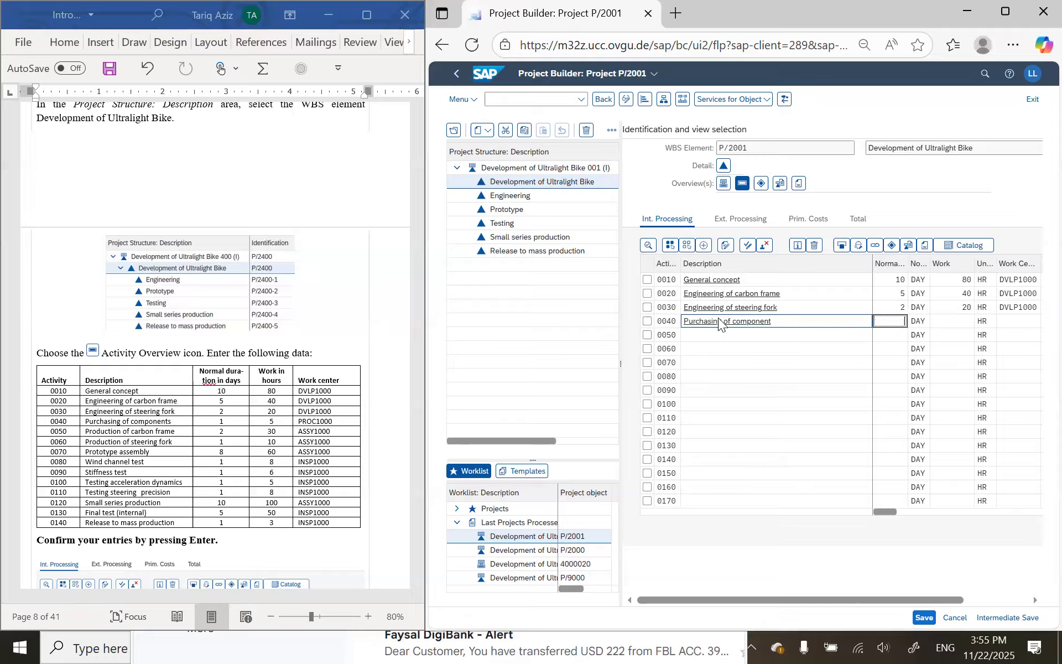
{"action": "type", "text": "1"}
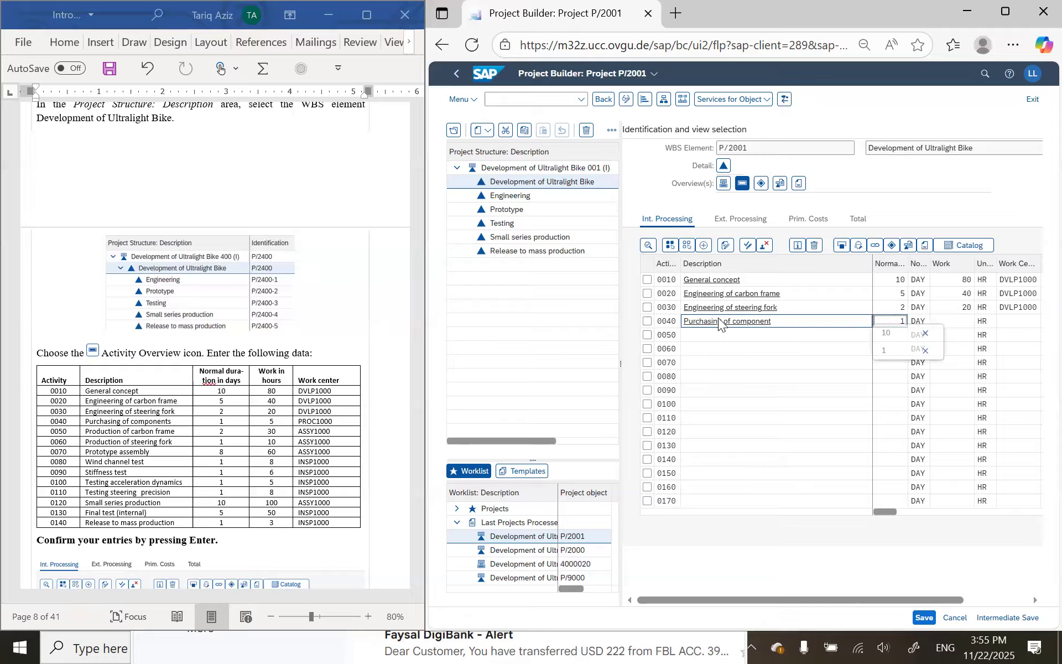
{"action": "key", "text": "Tab"}
Set activity 0040's work to 5 hours and assign work center PROC1000
{"action": "type", "text": "5"}
{"action": "key", "text": "Tab"}
{"action": "key", "text": "Tab"}
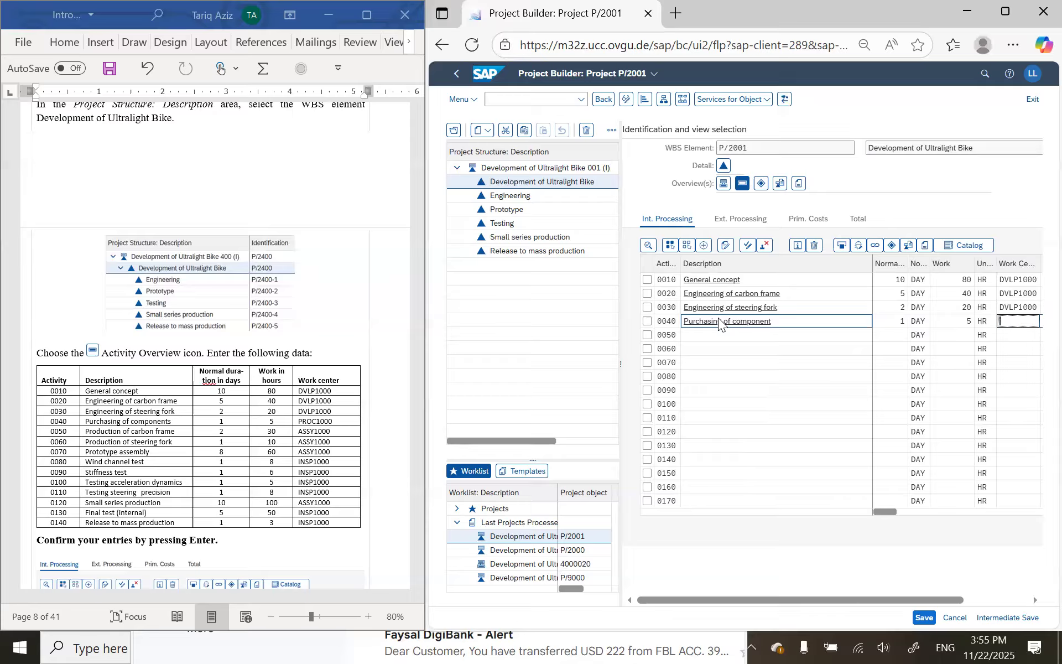
{"action": "type", "text": "P"}
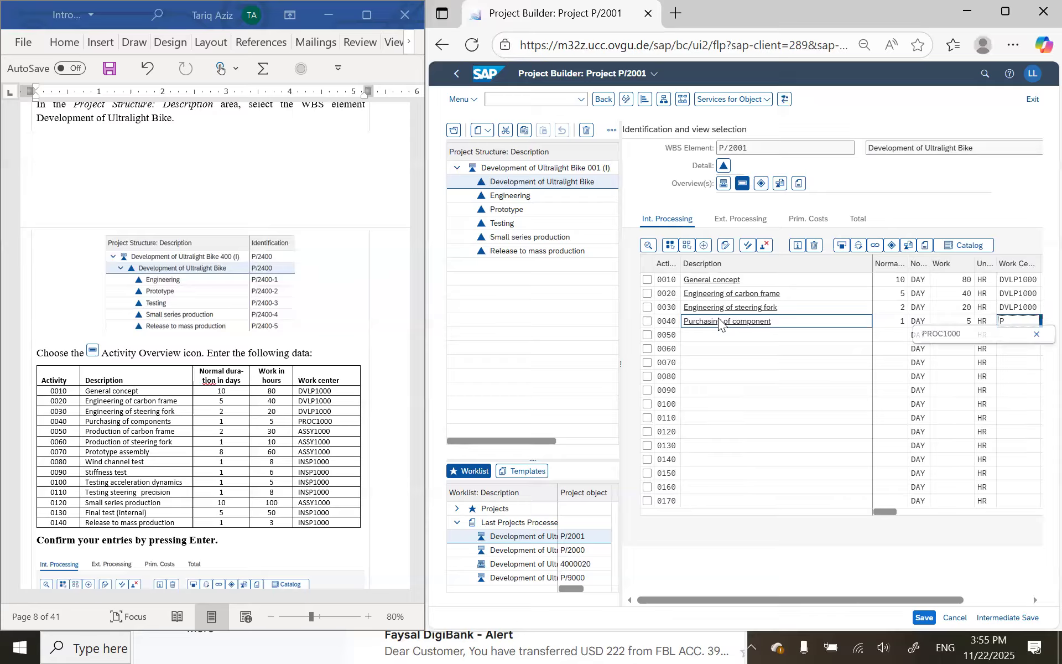
{"action": "key", "text": "Down"}
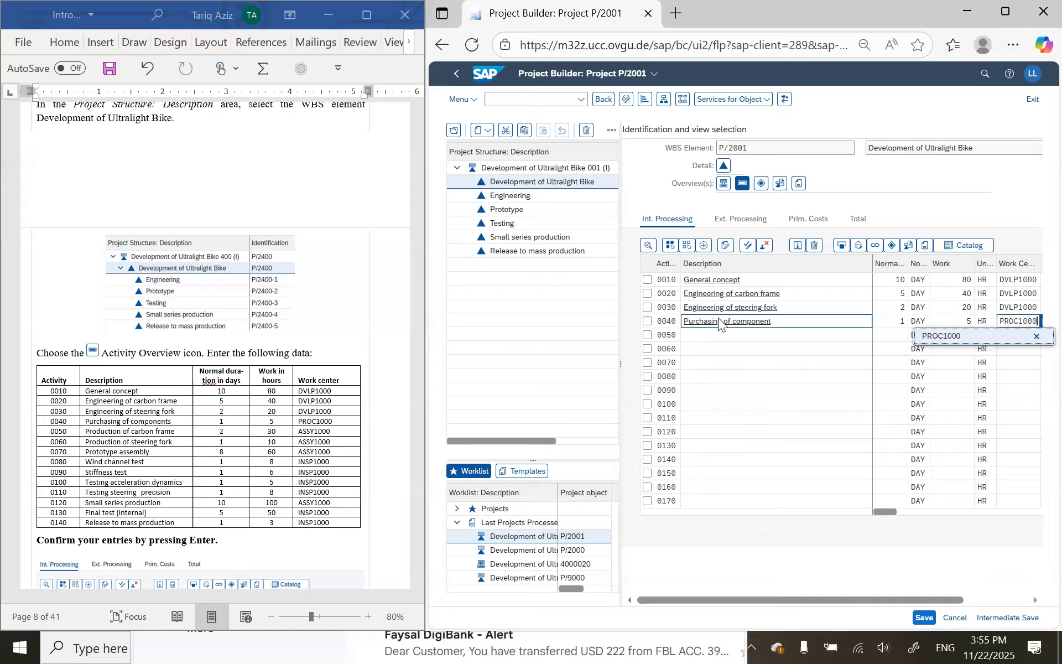
{"action": "key", "text": "Return"}
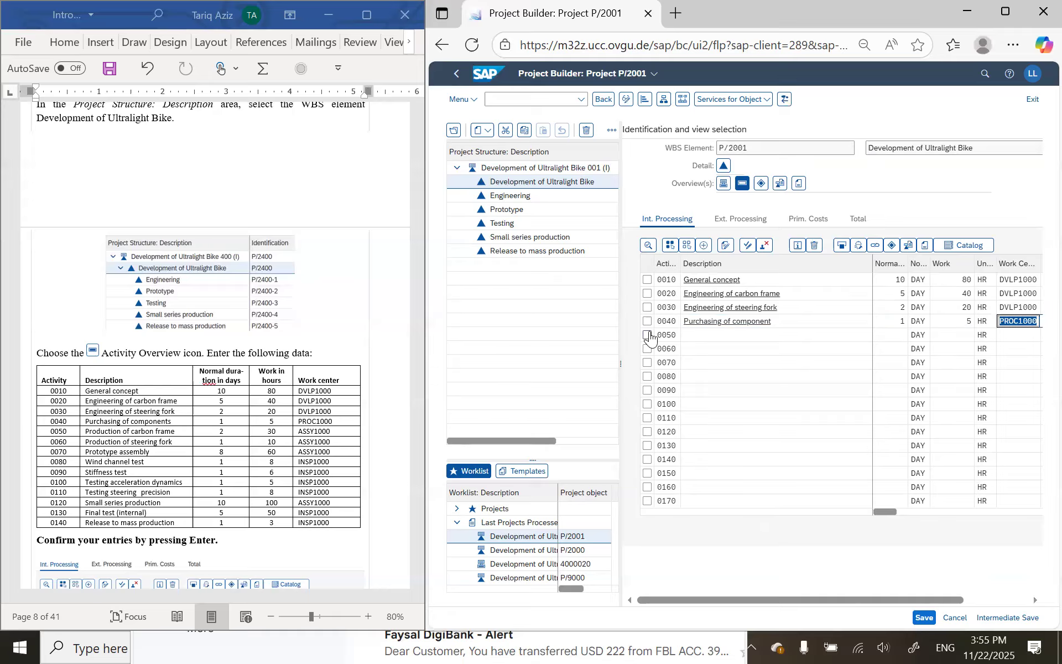
Describe activity 0050 as Production of carbon frame and set its normal duration to 2 days
{"action": "left_click", "coordinate": [729, 332]}
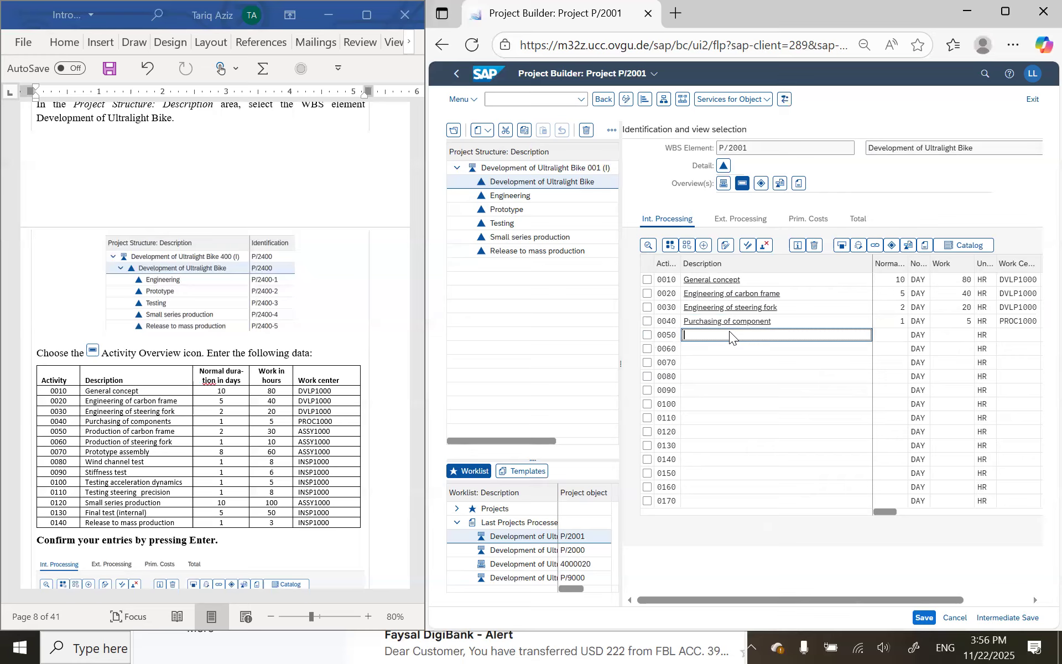
{"action": "type", "text": "pro"}
{"action": "key", "text": "Down"}
{"action": "key", "text": "Down"}
{"action": "key", "text": "Down"}
{"action": "key", "text": "Return"}
{"action": "key", "text": "Tab"}
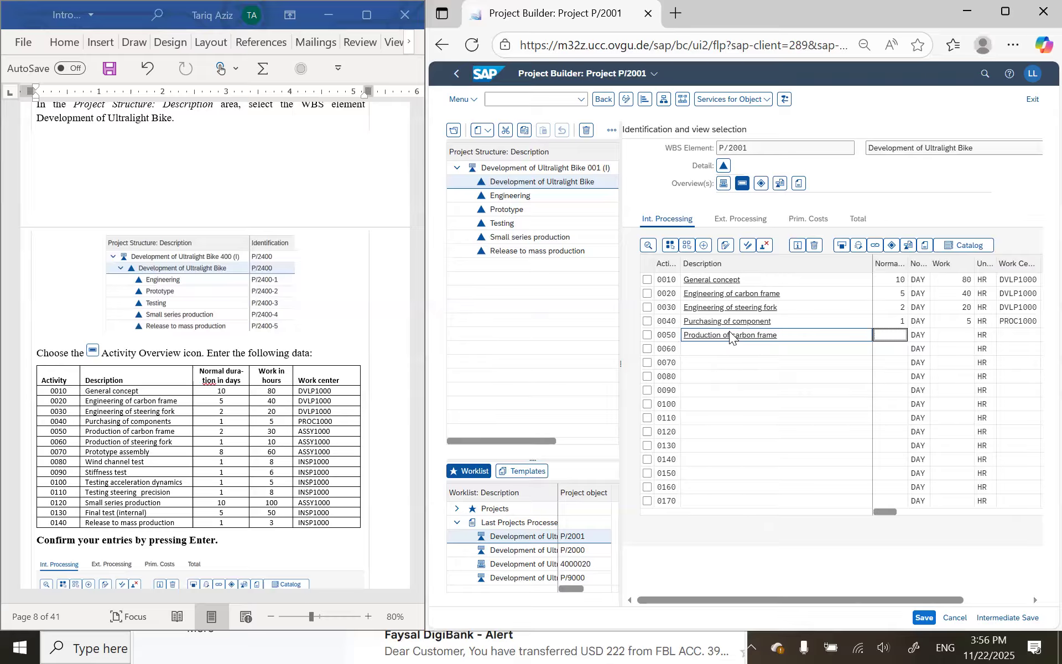
{"action": "type", "text": "2"}
{"action": "key", "text": "Tab"}
Set activity 0050's work to 30 hours and assign work center ASSY1000
{"action": "type", "text": "30"}
{"action": "key", "text": "Tab"}
{"action": "key", "text": "Tab"}
{"action": "type", "text": "AS"}
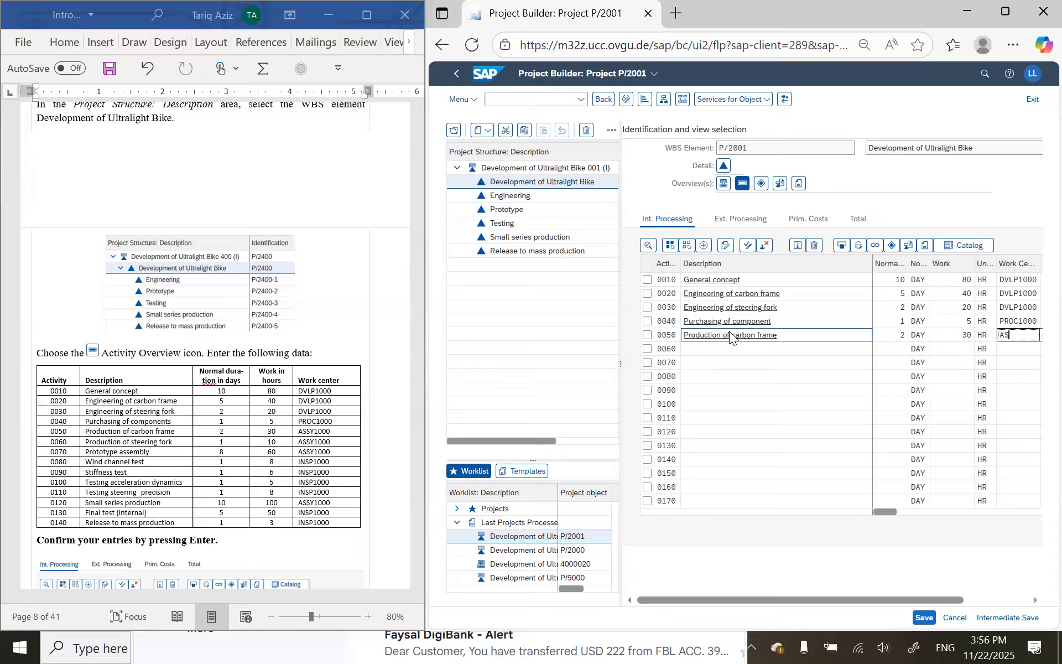
{"action": "type", "text": "SY"}
{"action": "key", "text": "Down"}
{"action": "key", "text": "Return"}
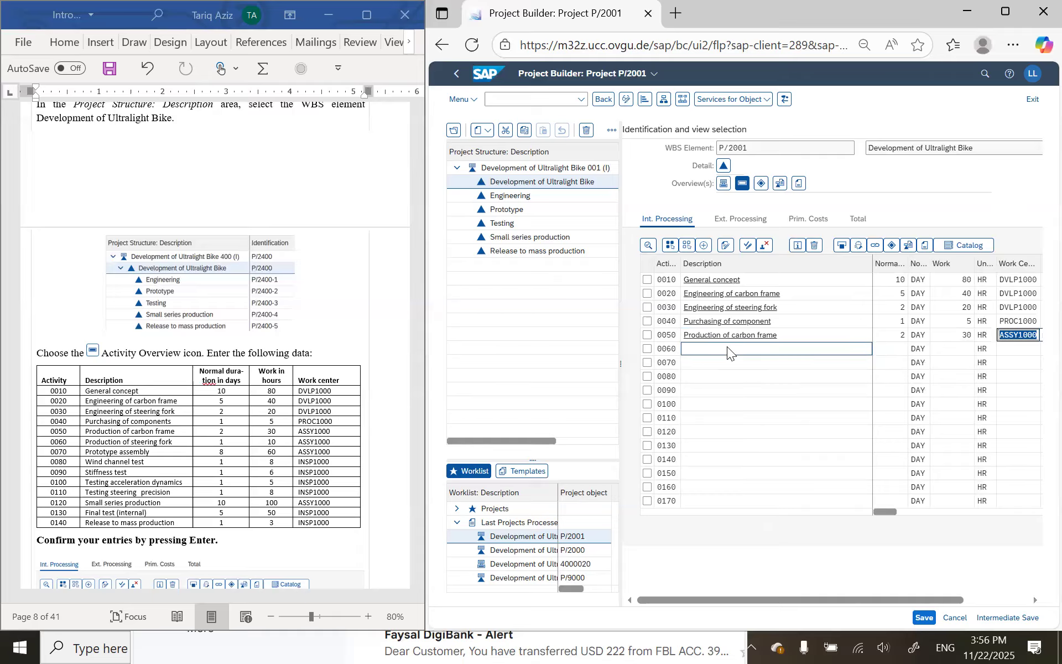
Describe activity 0060 as Production of steering fork and set its normal duration to 1 day
{"action": "left_click", "coordinate": [727, 347]}
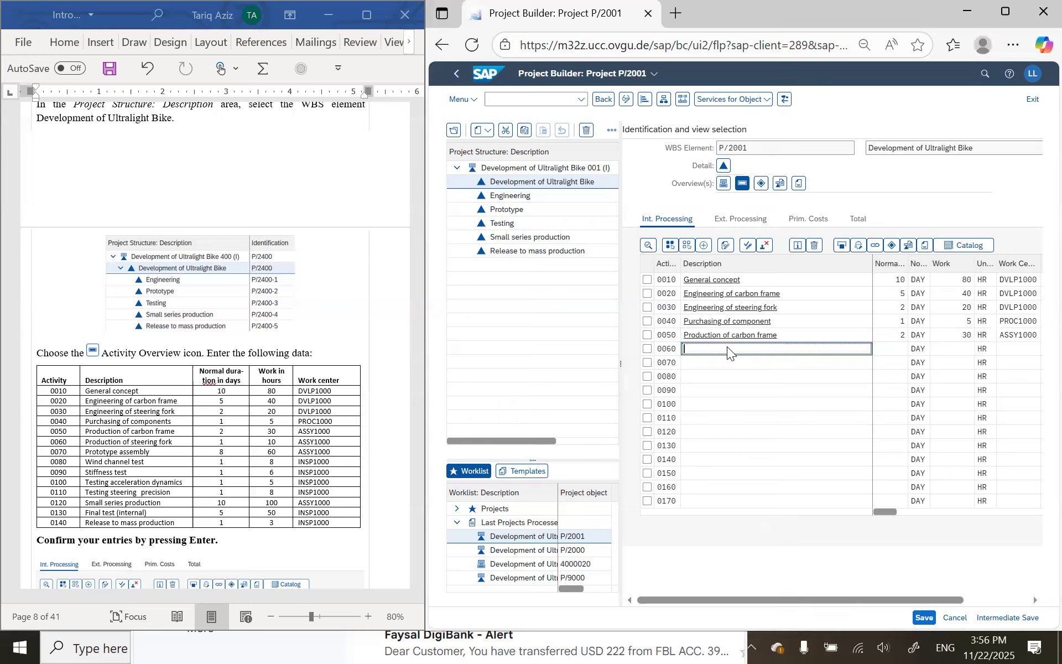
{"action": "type", "text": "Produc"}
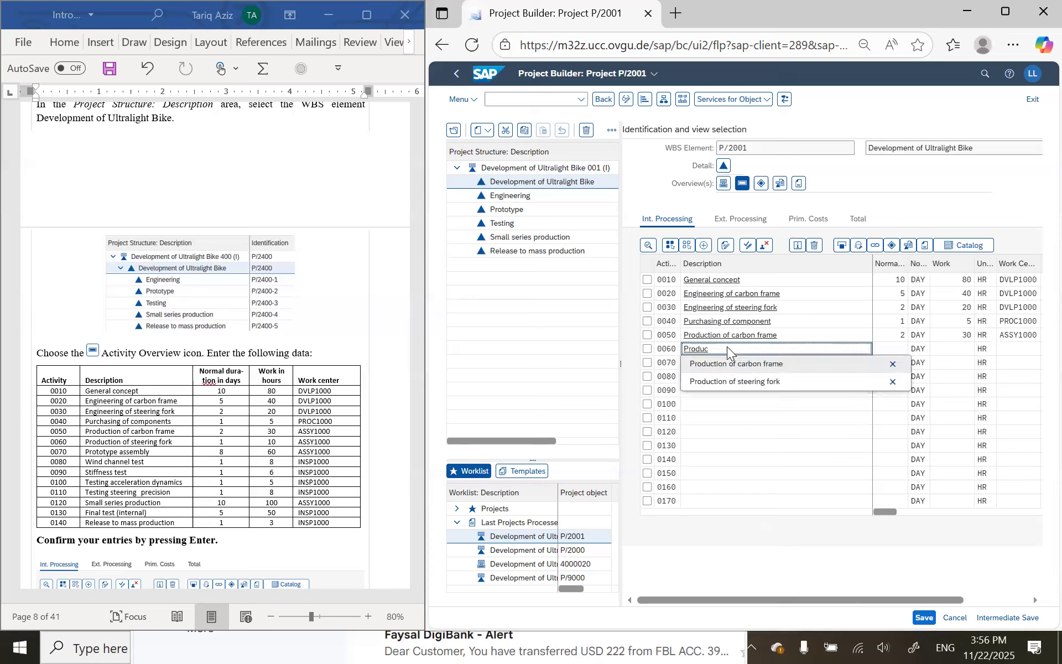
{"action": "key", "text": "Down"}
{"action": "key", "text": "Down"}
{"action": "key", "text": "Return"}
{"action": "key", "text": "Tab"}
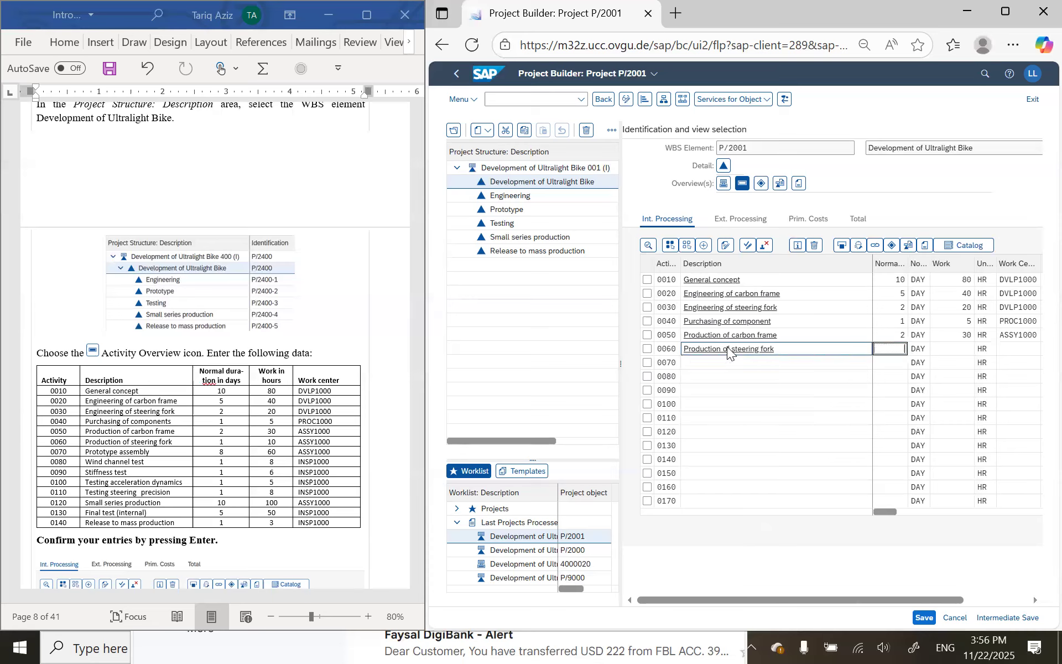
{"action": "type", "text": "1"}
{"action": "key", "text": "Tab"}
Set activity 0060's work to 10 hours and assign work center ASSY1000
{"action": "key", "text": "Tab"}
{"action": "key", "text": "Tab"}
{"action": "type", "text": "ASSY1000"}
Describe activity 0070 as Prototype Assembly and set its normal duration to 8 days
{"action": "left_click", "coordinate": [729, 361]}
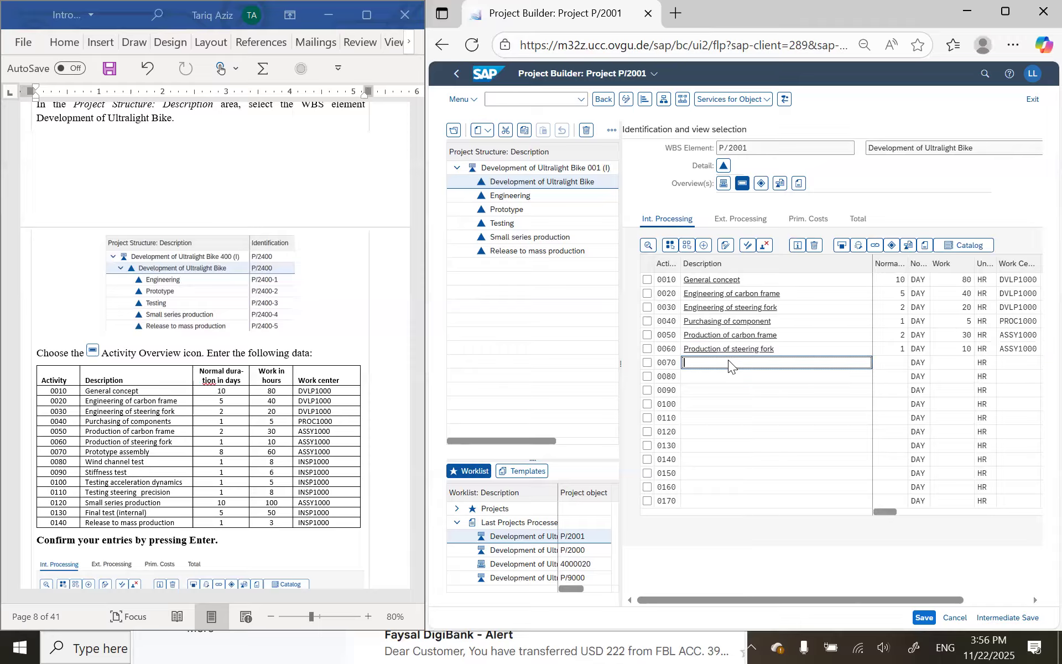
{"action": "type", "text": "Pro"}
{"action": "key", "text": "Down"}
{"action": "key", "text": "Down"}
{"action": "key", "text": "Down"}
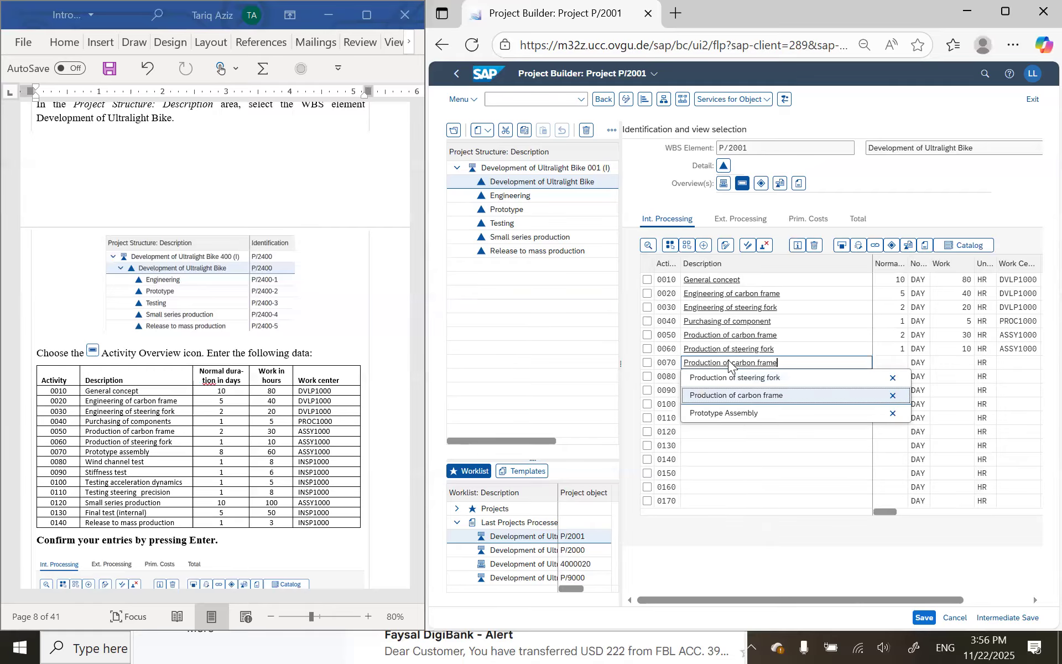
{"action": "key", "text": "Tab"}
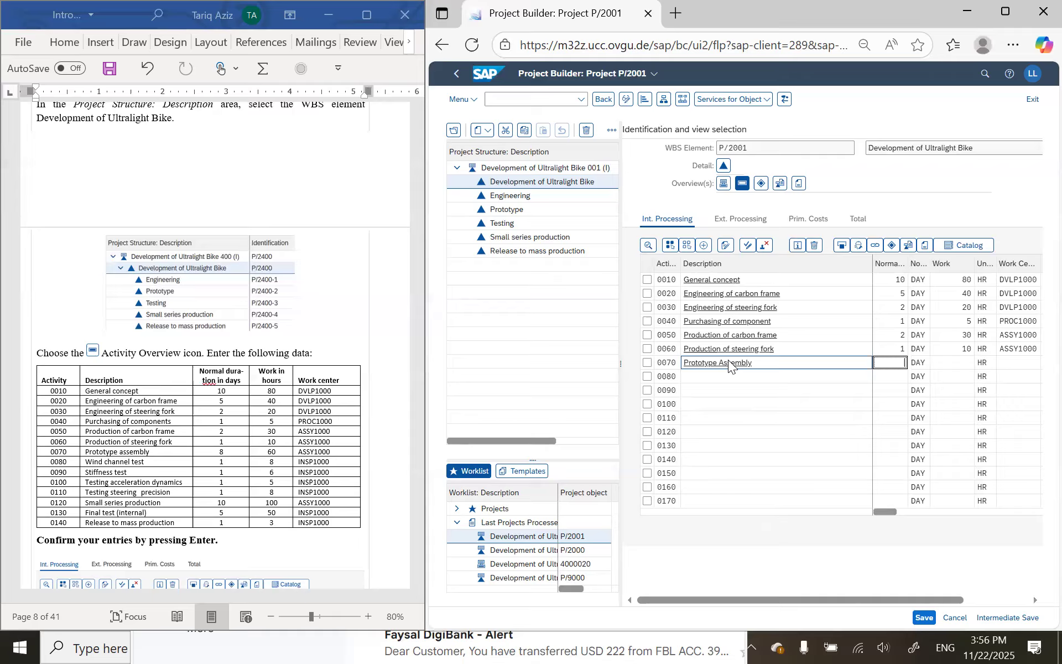
{"action": "type", "text": "8"}
{"action": "key", "text": "Tab"}
Set activity 0070's work to 60 hours and assign work center ASSY1000
{"action": "type", "text": "60"}
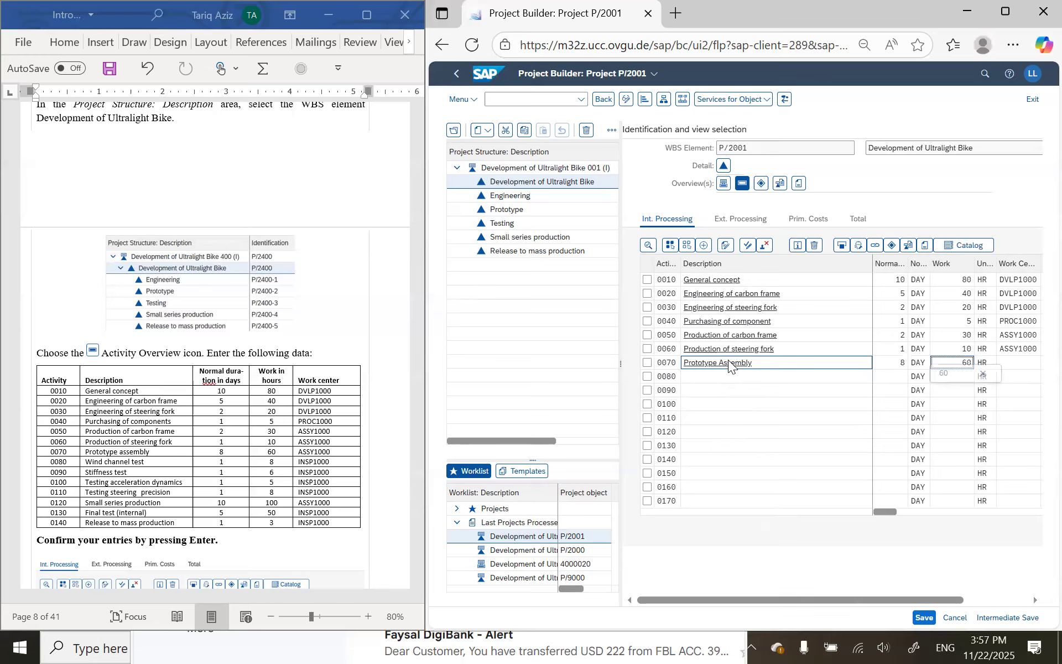
{"action": "key", "text": "Tab"}
{"action": "type", "text": "Ass"}
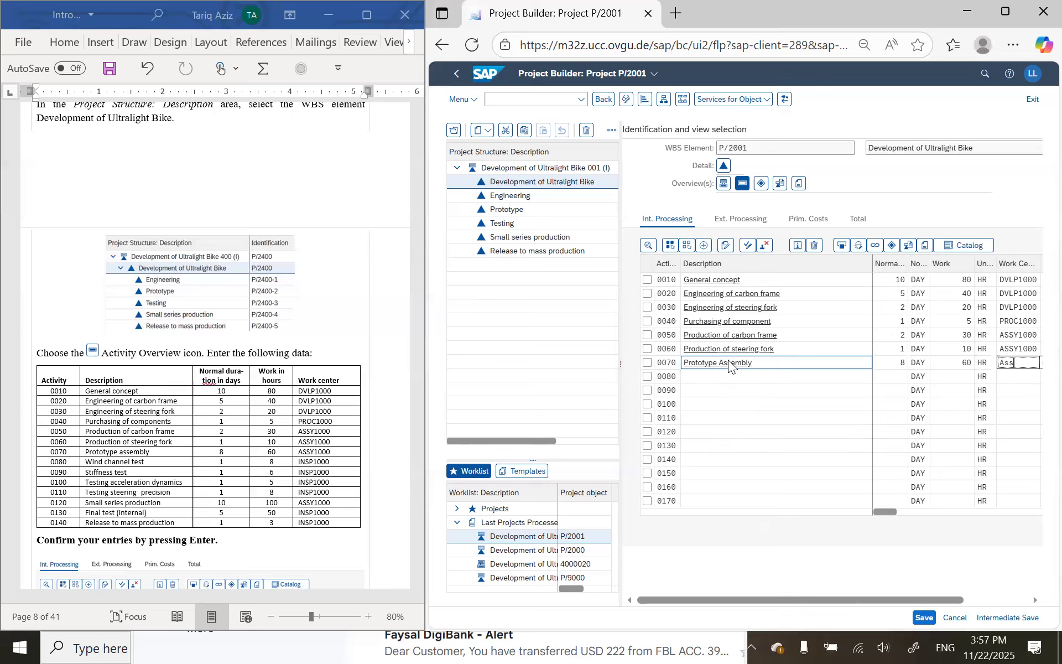
{"action": "key", "text": "Down"}
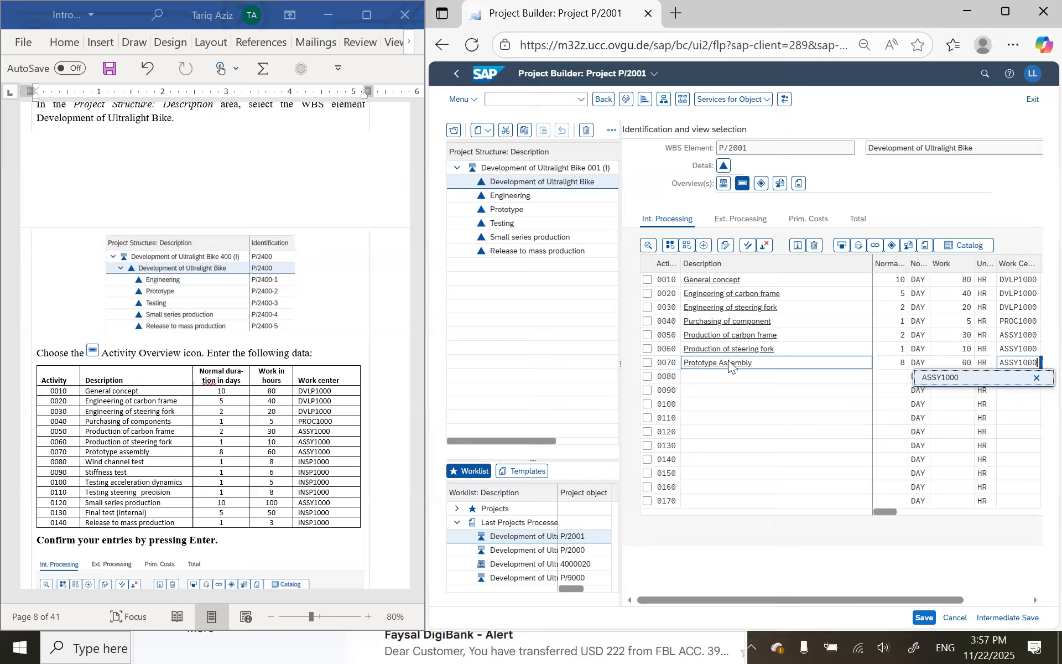
Describe activity 0080 as Wind channel test and set its normal duration to 1 day
{"action": "left_click", "coordinate": [736, 377]}
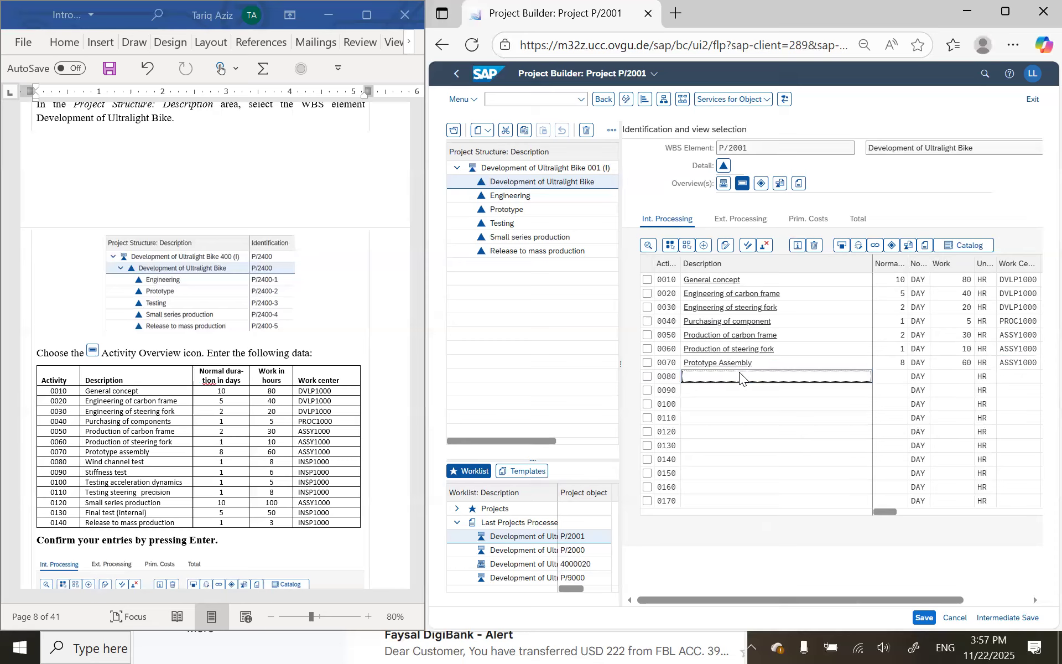
{"action": "type", "text": "Wind"}
{"action": "key", "text": "Down"}
{"action": "key", "text": "Tab"}
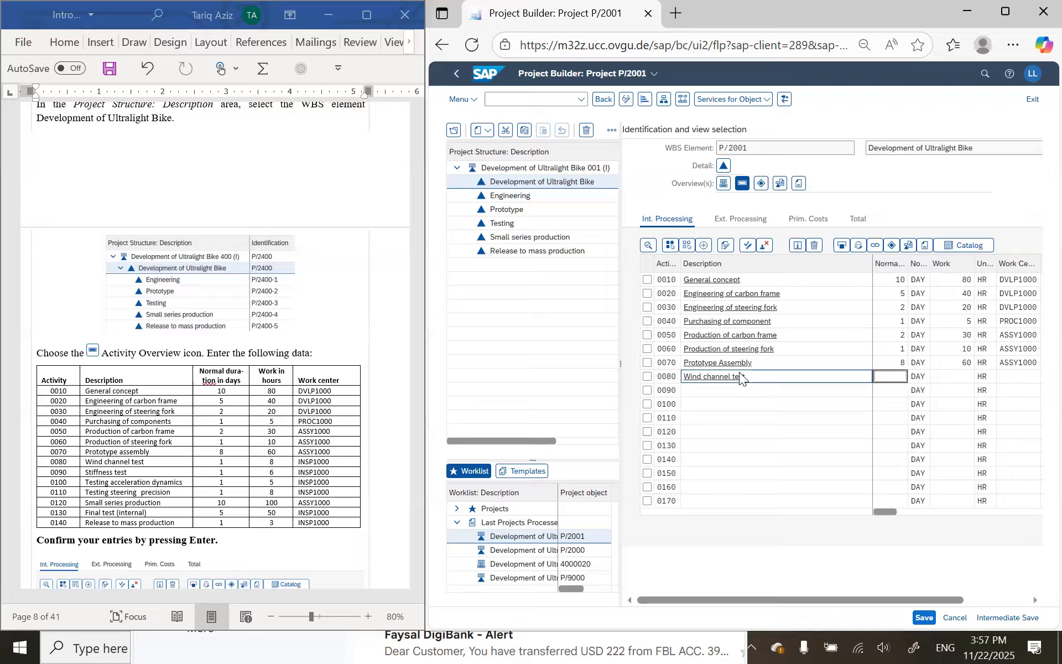
{"action": "type", "text": "1"}
{"action": "key", "text": "Tab"}
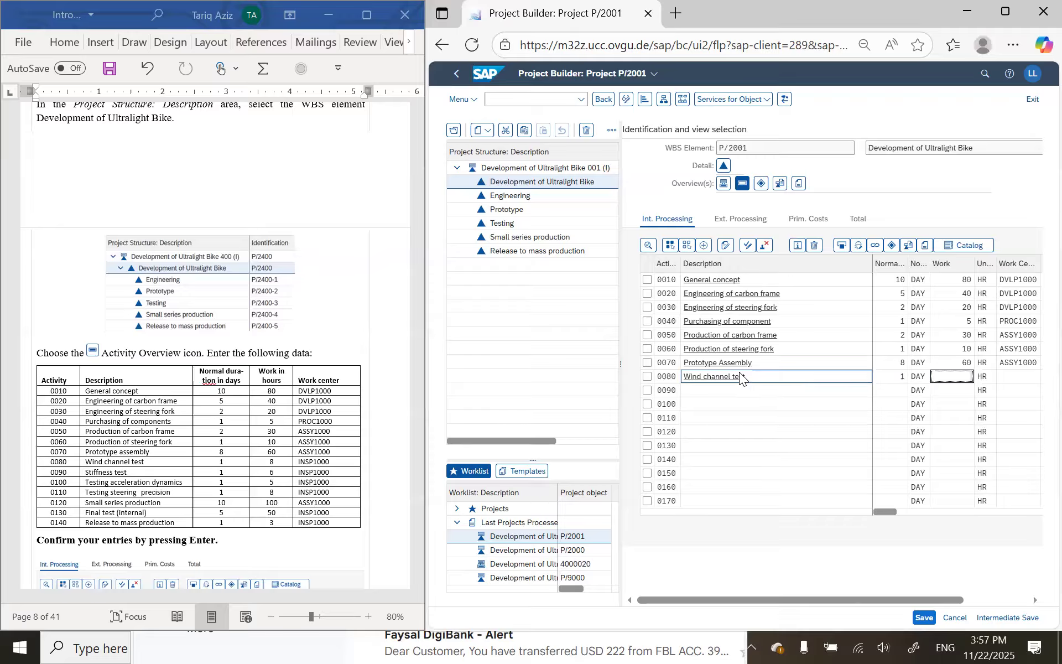
Set activity 0080's work to 8 hours and assign work center INSP1000
{"action": "type", "text": "8"}
{"action": "key", "text": "Tab"}
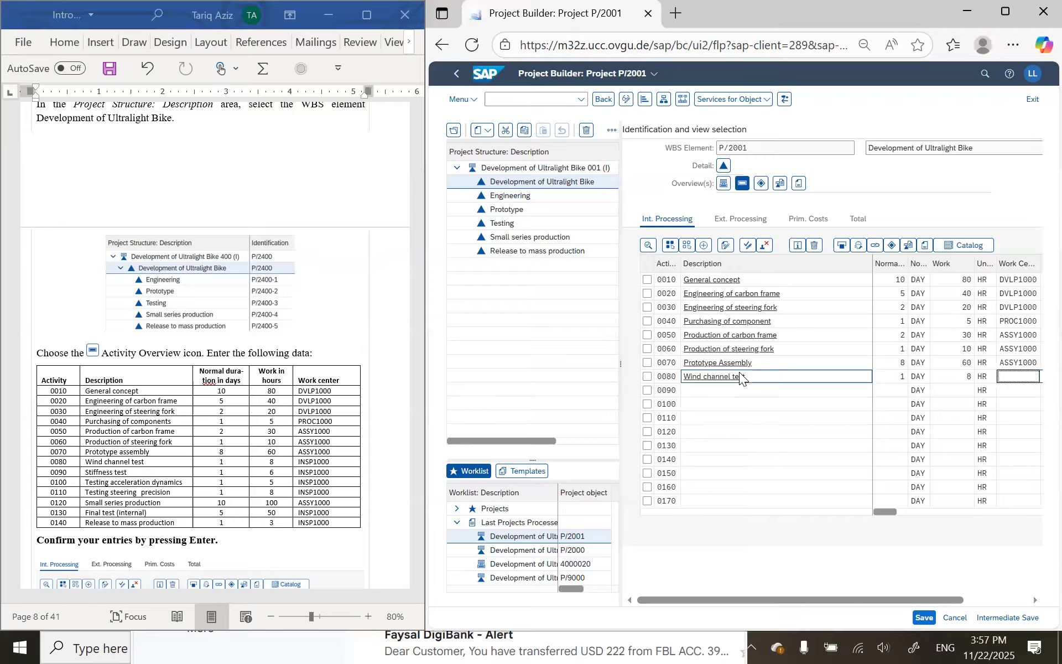
{"action": "type", "text": "INSP"}
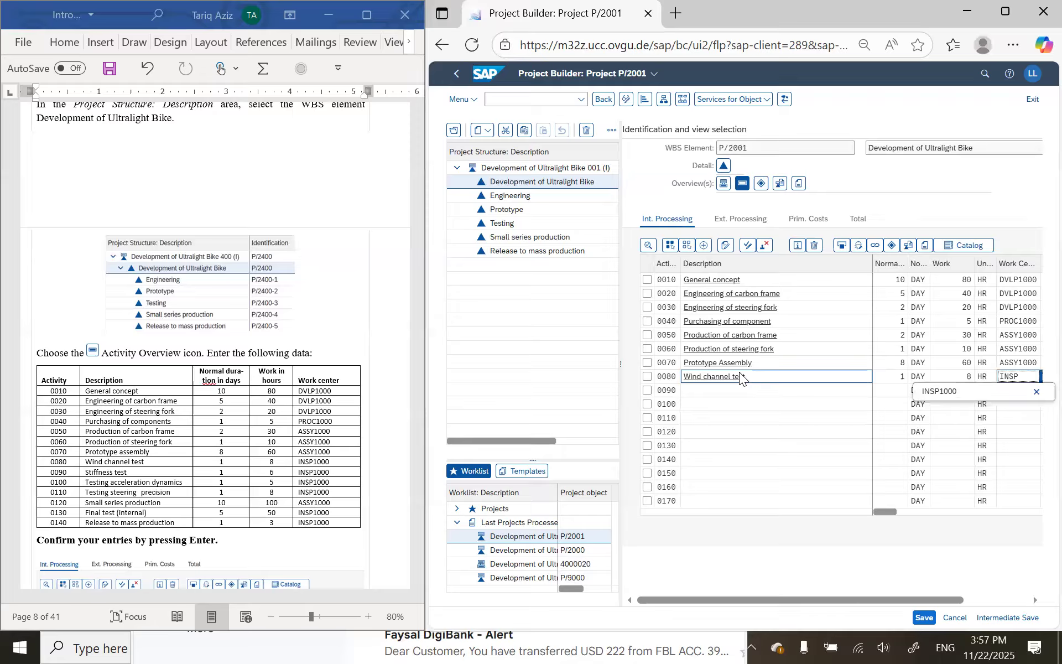
{"action": "key", "text": "Return"}
Describe activity 0090 as Stifness test and set its normal duration to 1 day
{"action": "left_click", "coordinate": [732, 389]}
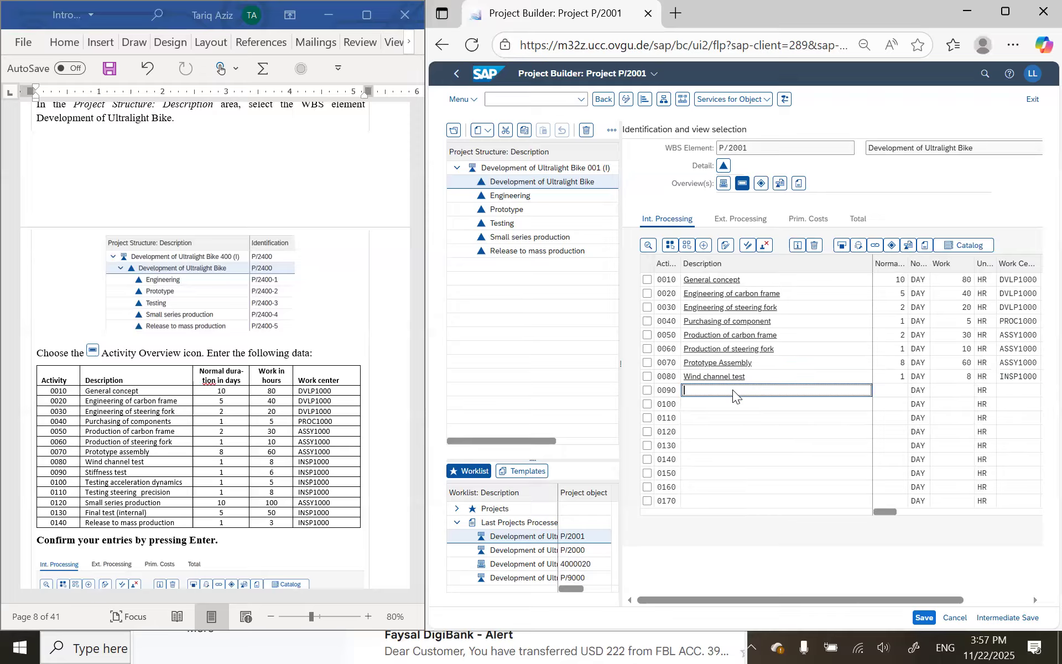
{"action": "type", "text": "Stiff"}
{"action": "key", "text": "Down"}
{"action": "key", "text": "Return"}
{"action": "key", "text": "Tab"}
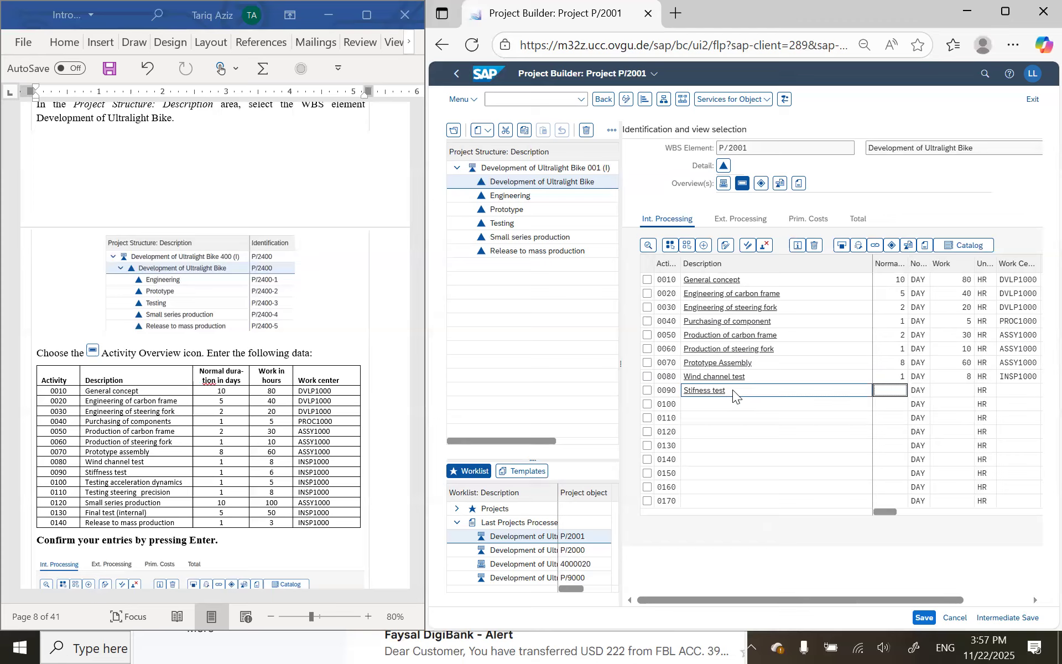
{"action": "type", "text": "1"}
{"action": "key", "text": "Tab"}
Set activity 0090's work to 6 hours and assign work center INSP1000
{"action": "type", "text": "6"}
{"action": "key", "text": "Tab"}
{"action": "type", "text": "INSP"}
{"action": "key", "text": "Down"}
{"action": "key", "text": "Return"}
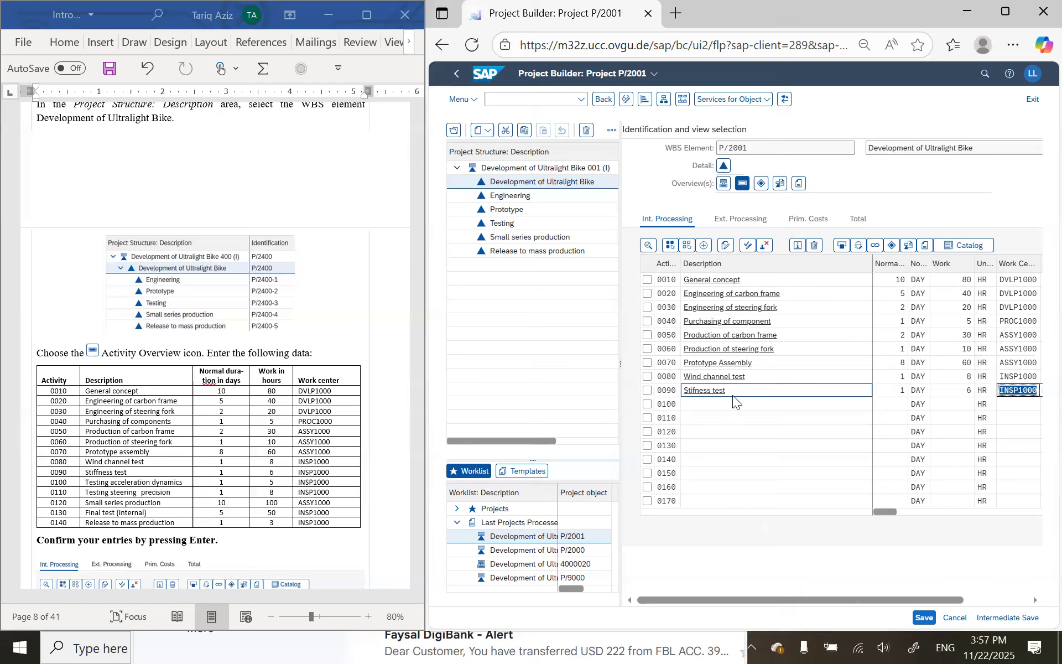
Describe activity 0100 as Testing acceleration dynamics and set its normal duration to 1 day
{"action": "left_click", "coordinate": [731, 405]}
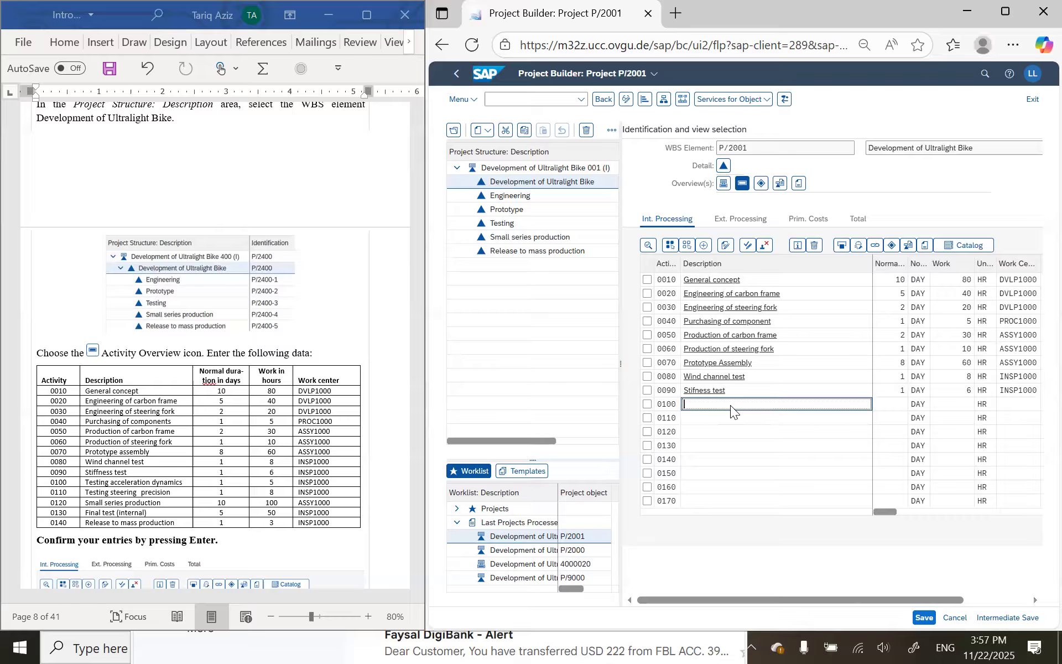
{"action": "type", "text": "Test"}
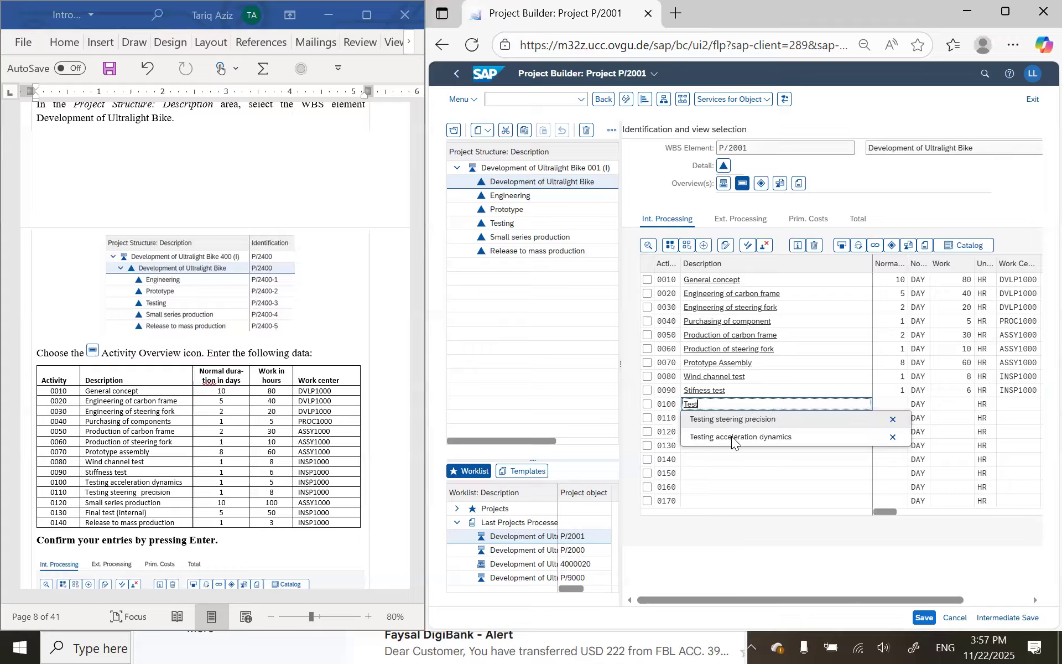
{"action": "left_click", "coordinate": [732, 437]}
{"action": "key", "text": "Tab"}
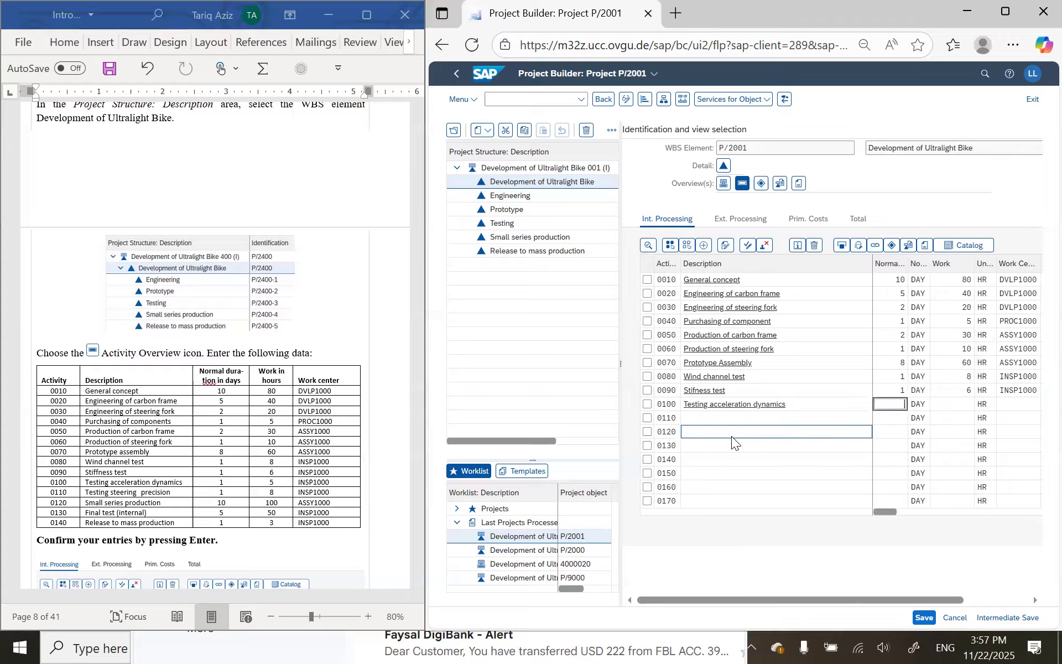
{"action": "key", "text": "Tab"}
Set activity 0100's work to 5 hours and assign work center INSP1000
{"action": "type", "text": "5"}
{"action": "key", "text": "Tab"}
{"action": "key", "text": "Tab"}
{"action": "type", "text": "INSP"}
{"action": "key", "text": "Down"}
{"action": "key", "text": "Return"}
Describe activity 0110 as Testing steering precision and set its normal duration to 1 day
{"action": "left_click", "coordinate": [728, 419]}
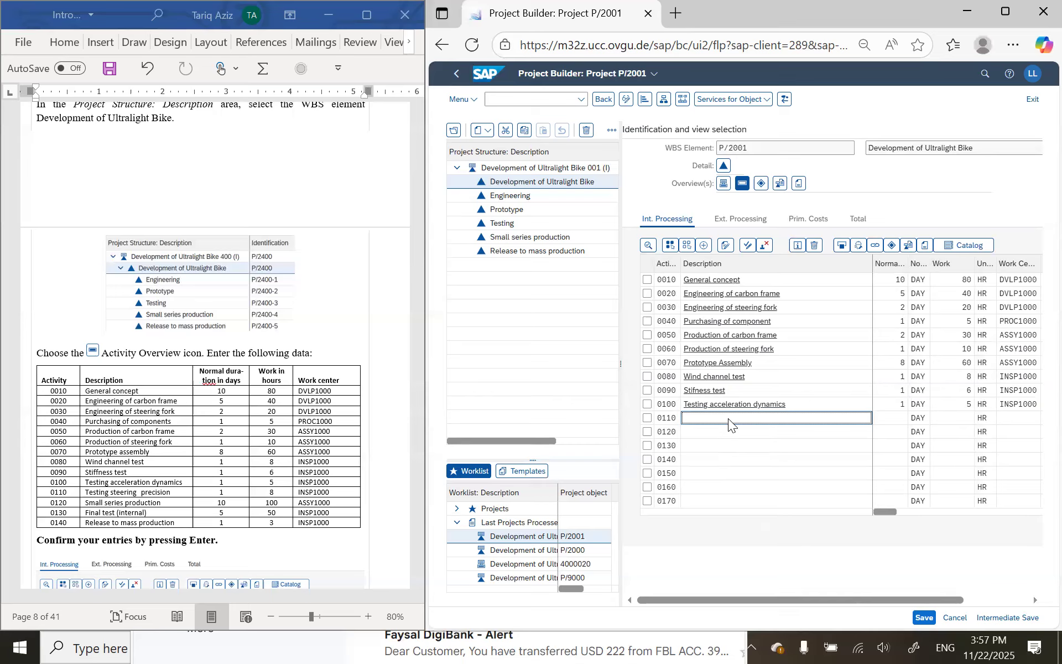
{"action": "type", "text": "Test"}
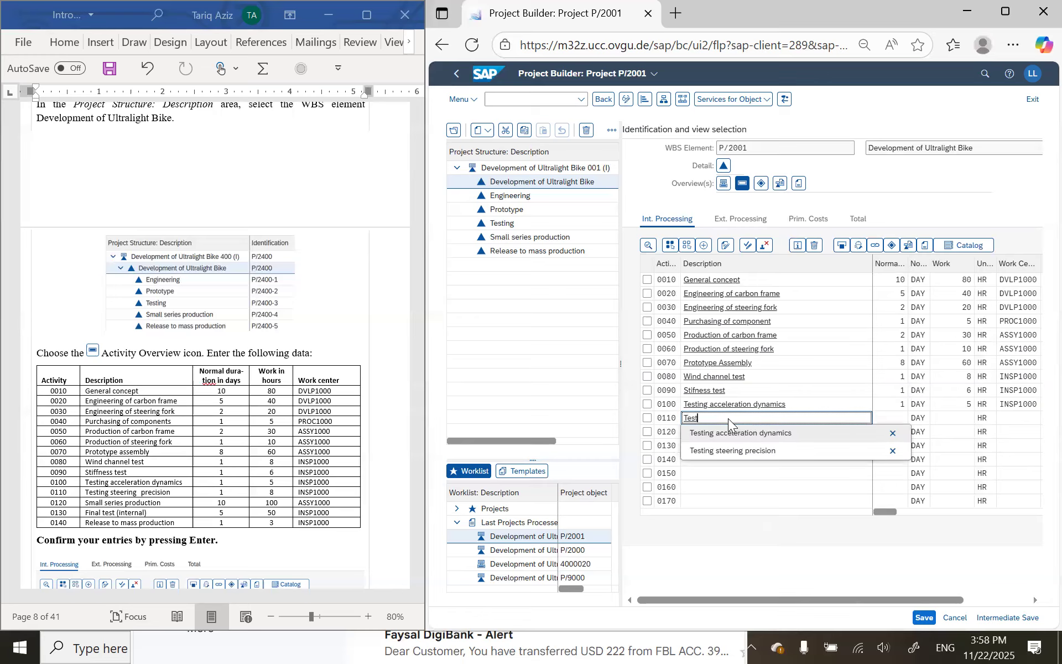
{"action": "key", "text": "Down"}
{"action": "key", "text": "Down"}
{"action": "key", "text": "Return"}
{"action": "key", "text": "Tab"}
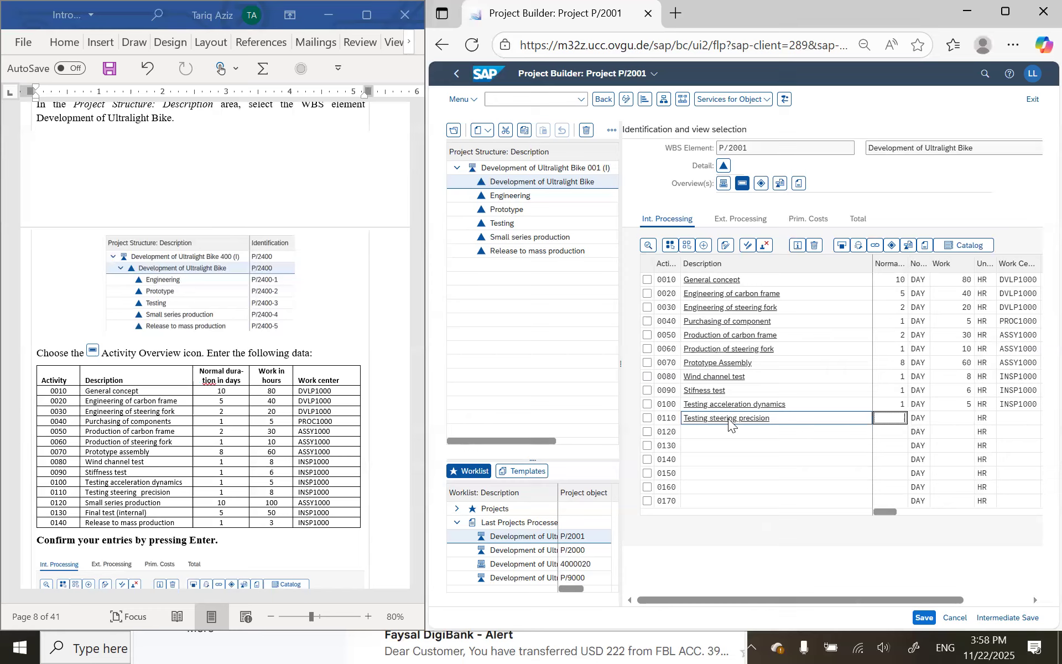
{"action": "type", "text": "1"}
{"action": "key", "text": "Tab"}
{"action": "key", "text": "Tab"}
Set activity 0110's work to 8 hours and assign work center INSP1000
{"action": "type", "text": "8"}
{"action": "key", "text": "Tab"}
{"action": "key", "text": "Tab"}
{"action": "type", "text": "INSP"}
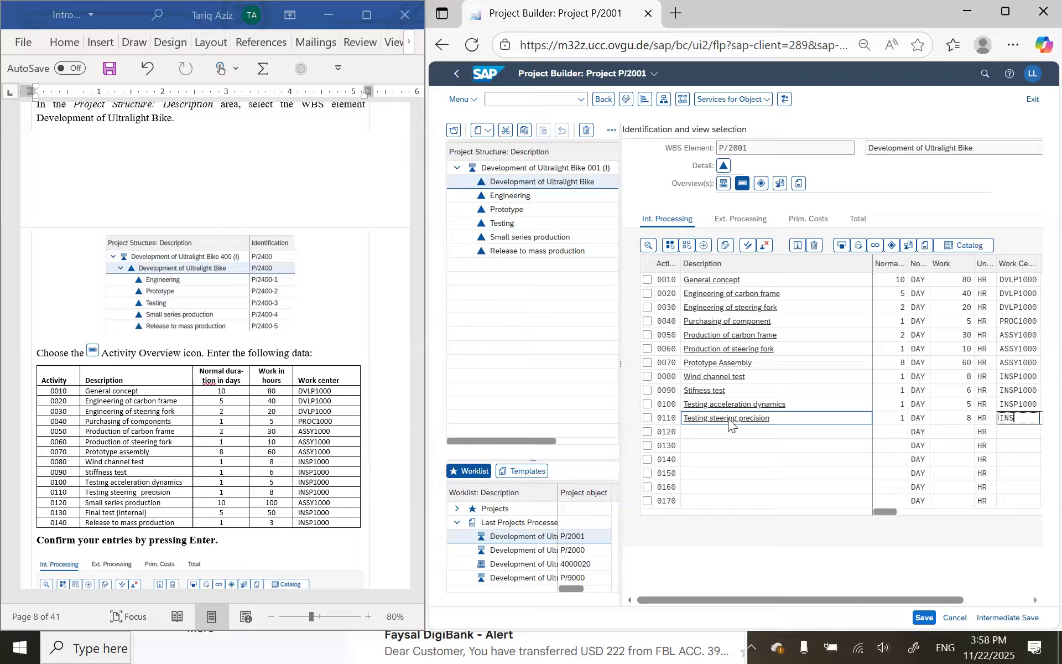
{"action": "key", "text": "Return"}
Describe activity 0120 as Small series production and set its normal duration to 10 days
{"action": "left_click", "coordinate": [712, 430]}
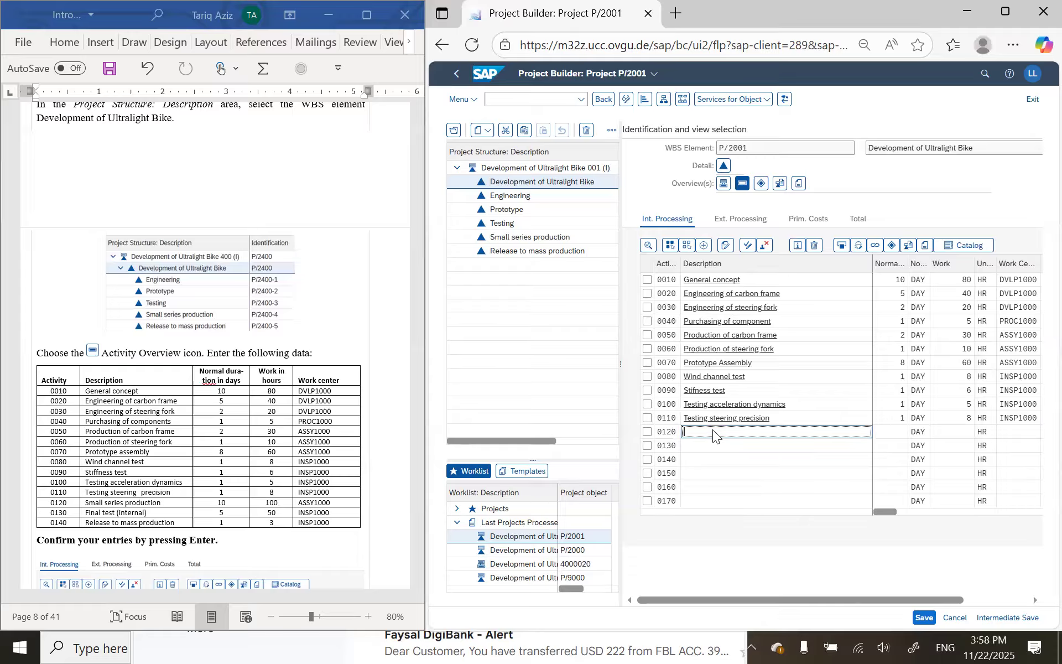
{"action": "type", "text": "Small series production"}
{"action": "key", "text": "Down"}
{"action": "key", "text": "Return"}
{"action": "key", "text": "Tab"}
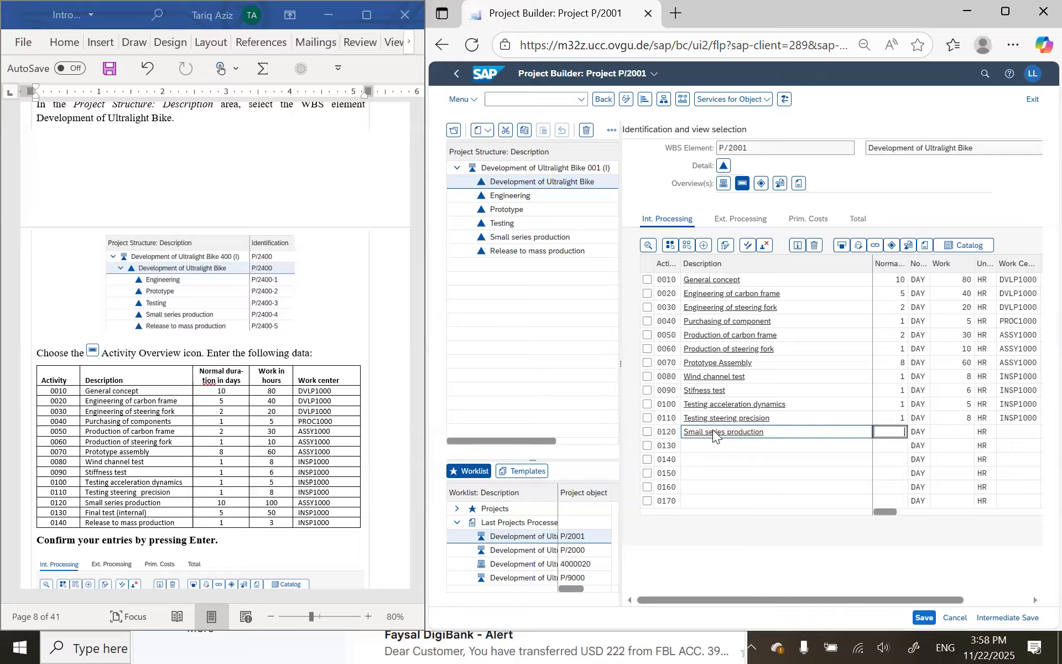
{"action": "type", "text": "10"}
{"action": "key", "text": "Tab"}
Set activity 0120's work to 100 hours and assign work center ASSY1000
{"action": "type", "text": "100"}
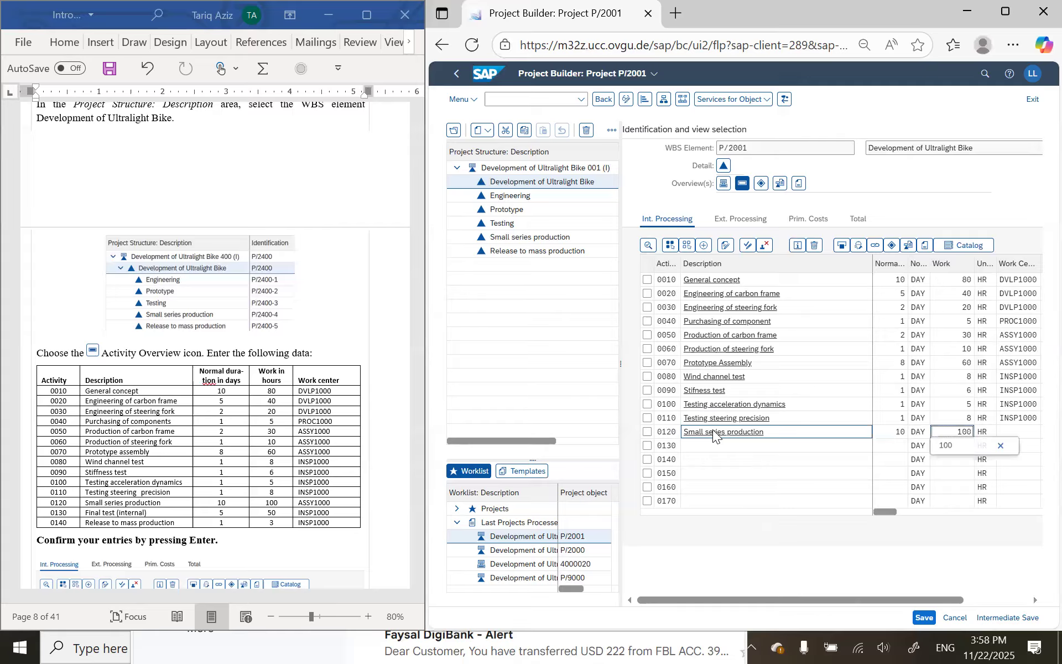
{"action": "key", "text": "Tab"}
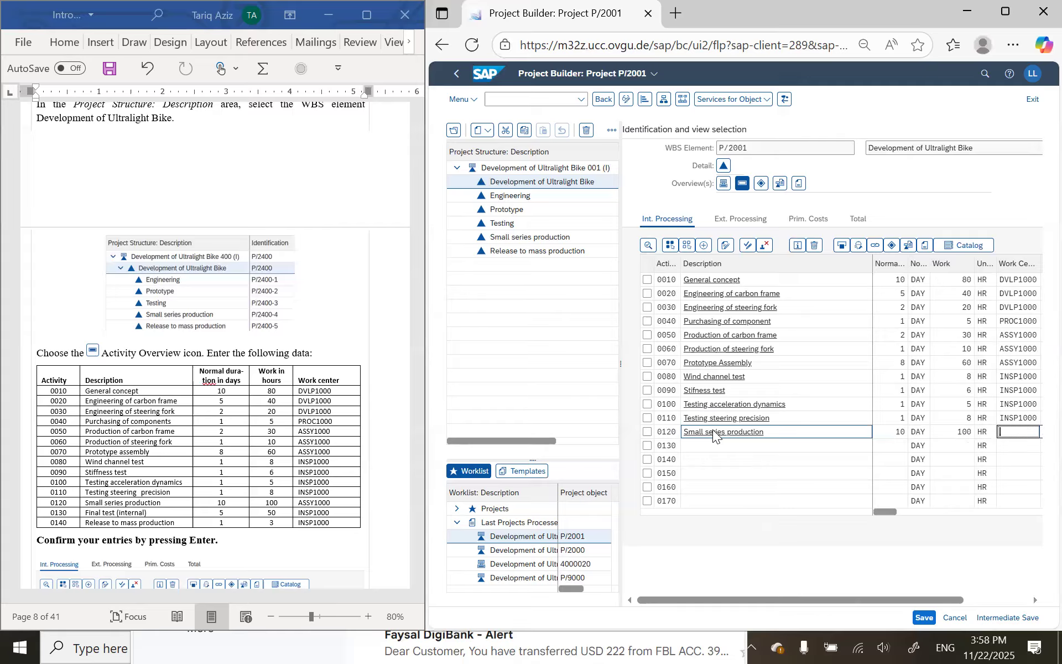
{"action": "type", "text": "Ass"}
{"action": "key", "text": "Down"}
{"action": "key", "text": "Return"}
Describe activity 0130 as Final test (internal) and set its normal duration to 5 days
{"action": "left_click", "coordinate": [715, 443]}
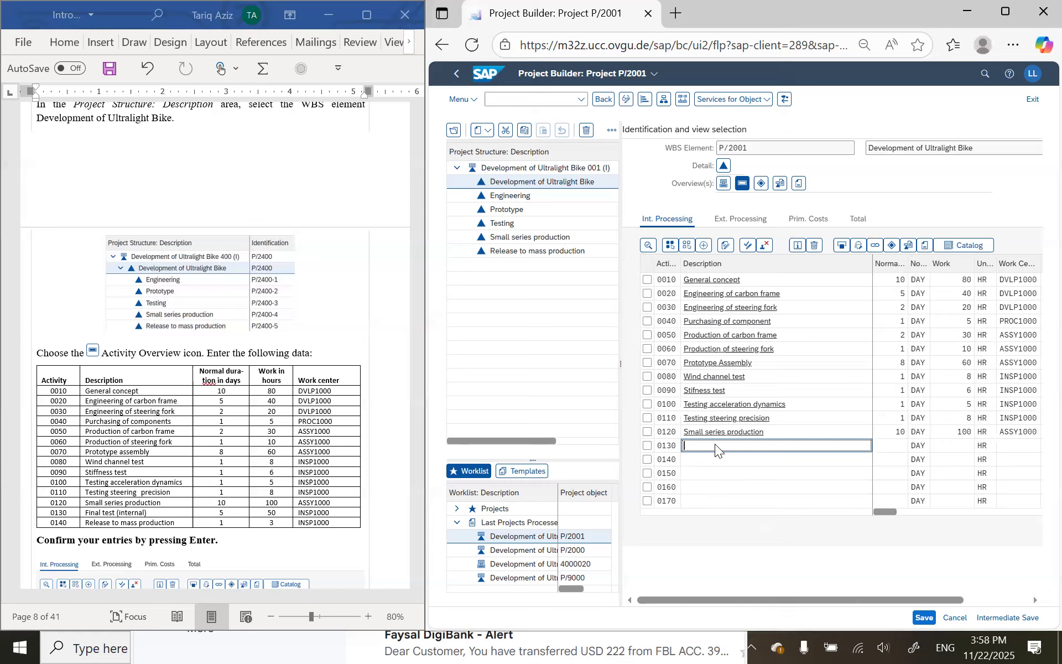
{"action": "type", "text": "Final"}
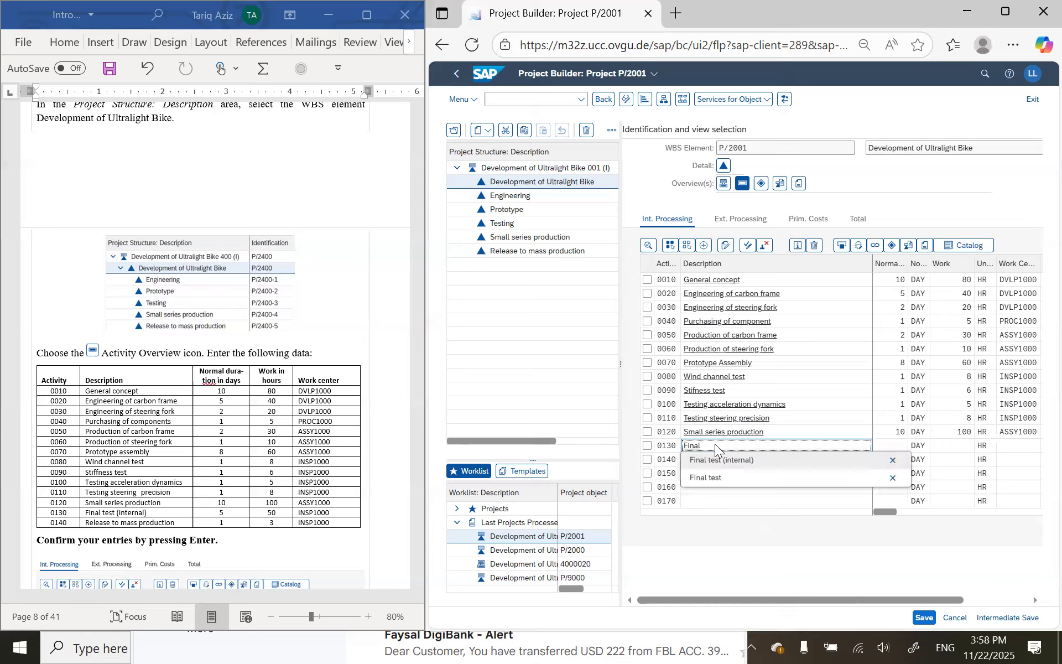
{"action": "key", "text": "Down"}
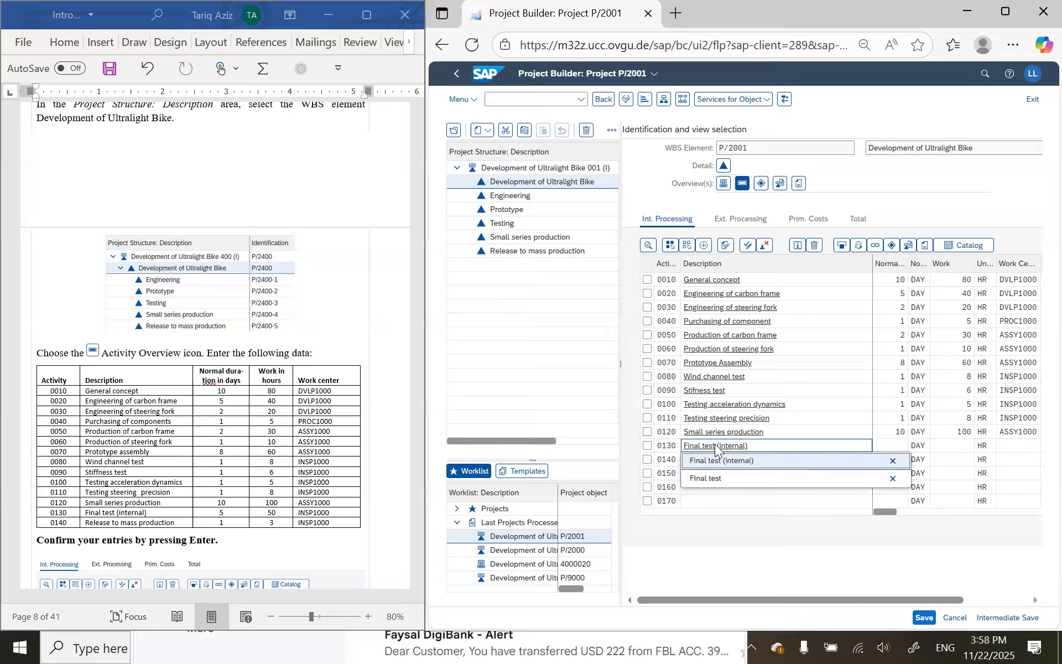
{"action": "key", "text": "Return"}
{"action": "key", "text": "Tab"}
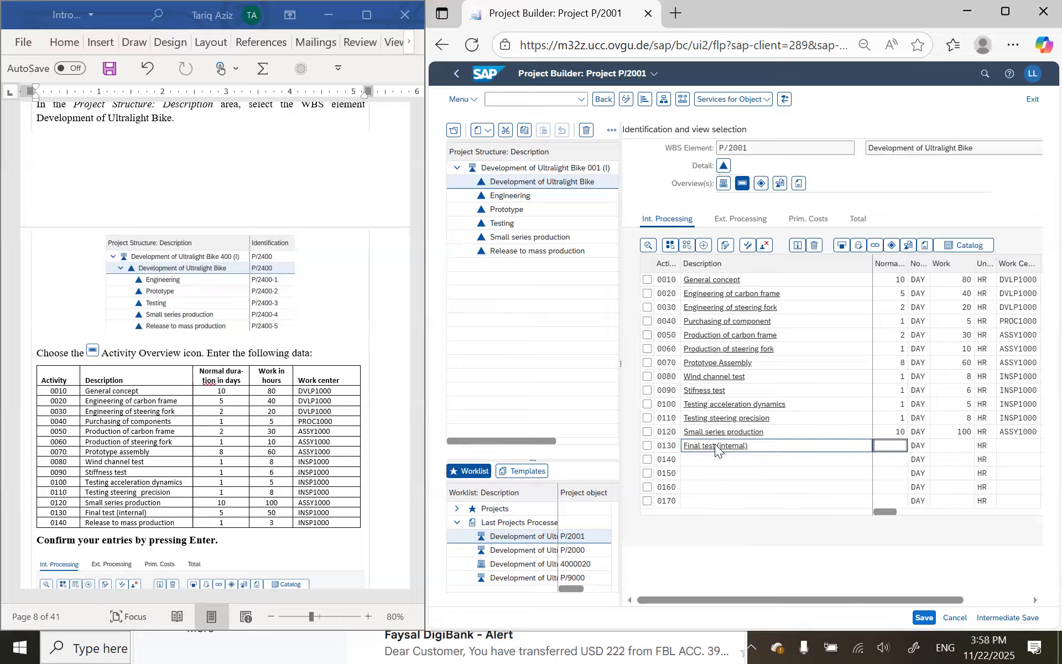
{"action": "type", "text": "5"}
{"action": "key", "text": "Return"}
{"action": "key", "text": "Tab"}
Set activity 0130's work to 50 hours and assign work center INSP1000
{"action": "type", "text": "50"}
{"action": "key", "text": "Return"}
{"action": "key", "text": "Tab"}
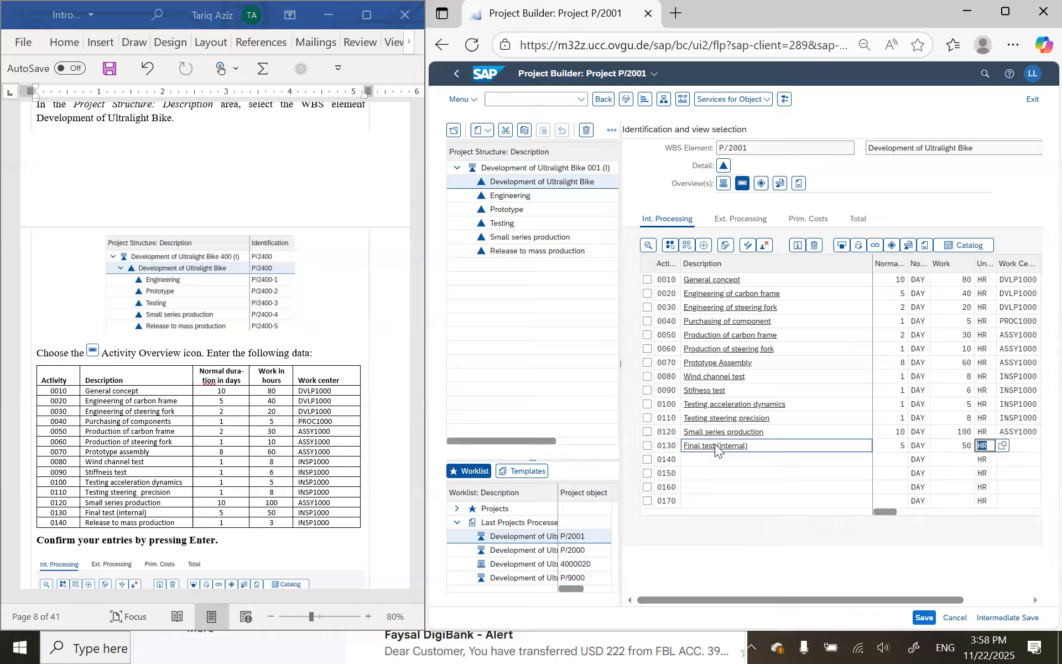
{"action": "key", "text": "Tab"}
{"action": "type", "text": "INSP"}
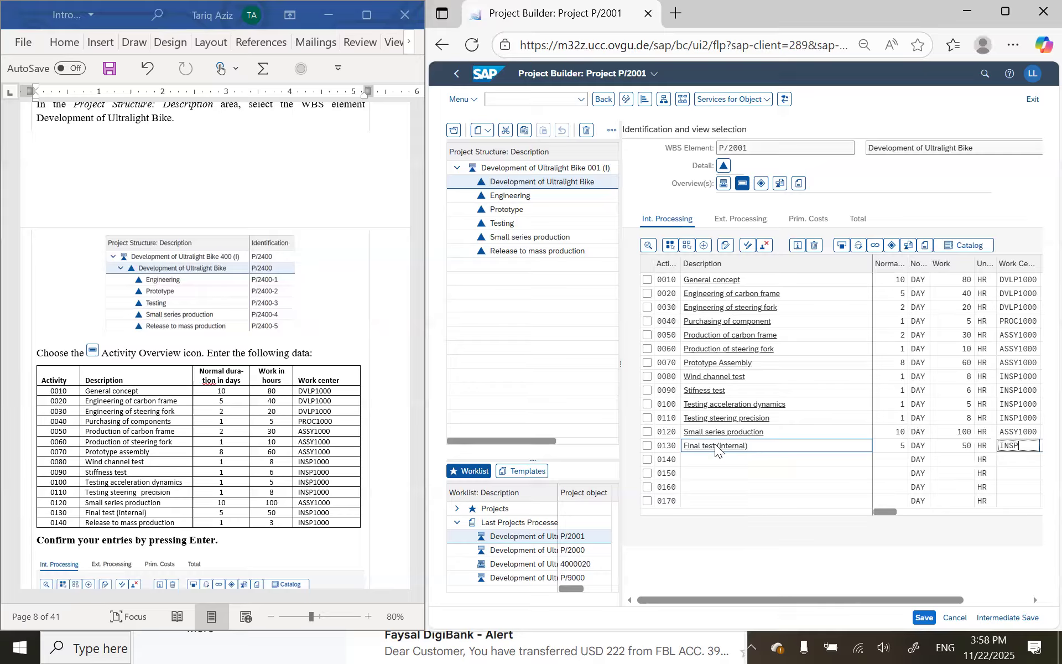
{"action": "key", "text": "Return"}
Describe activity 0140 as Release to mass production and set its normal duration to 1 day
{"action": "left_click", "coordinate": [717, 457]}
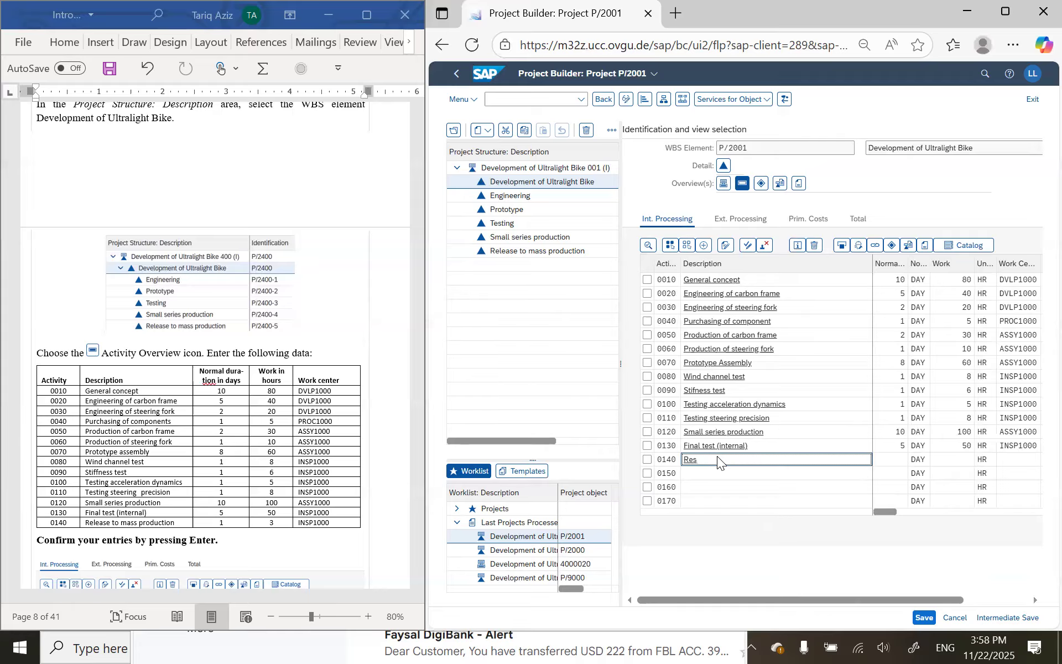
{"action": "type", "text": "Rel"}
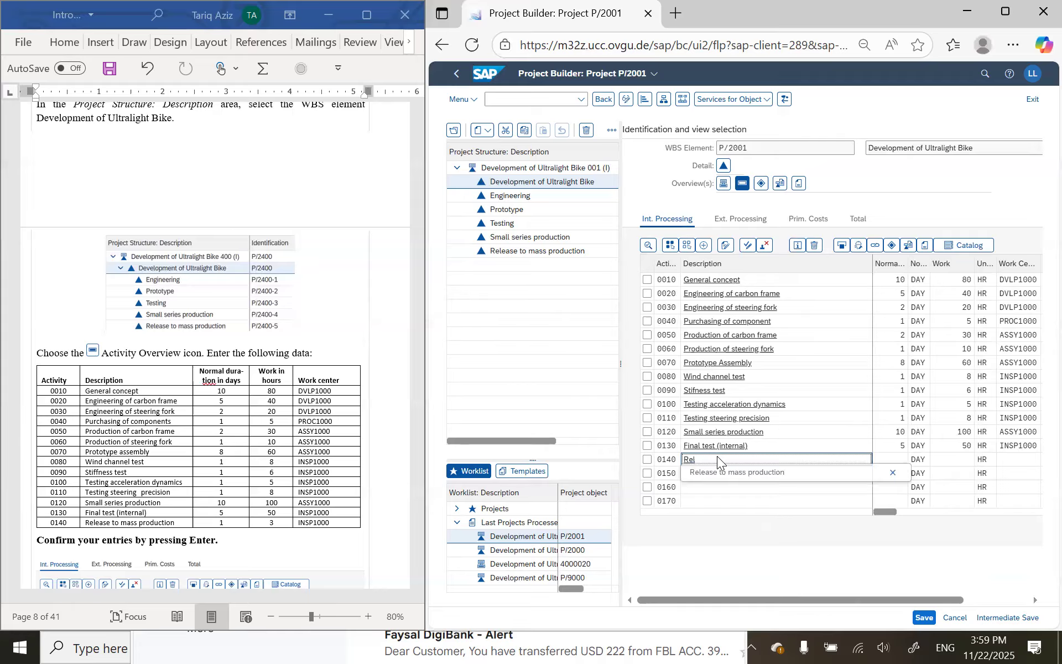
{"action": "key", "text": "Down"}
{"action": "key", "text": "Return"}
{"action": "key", "text": "Tab"}
{"action": "type", "text": "1"}
{"action": "key", "text": "Tab"}
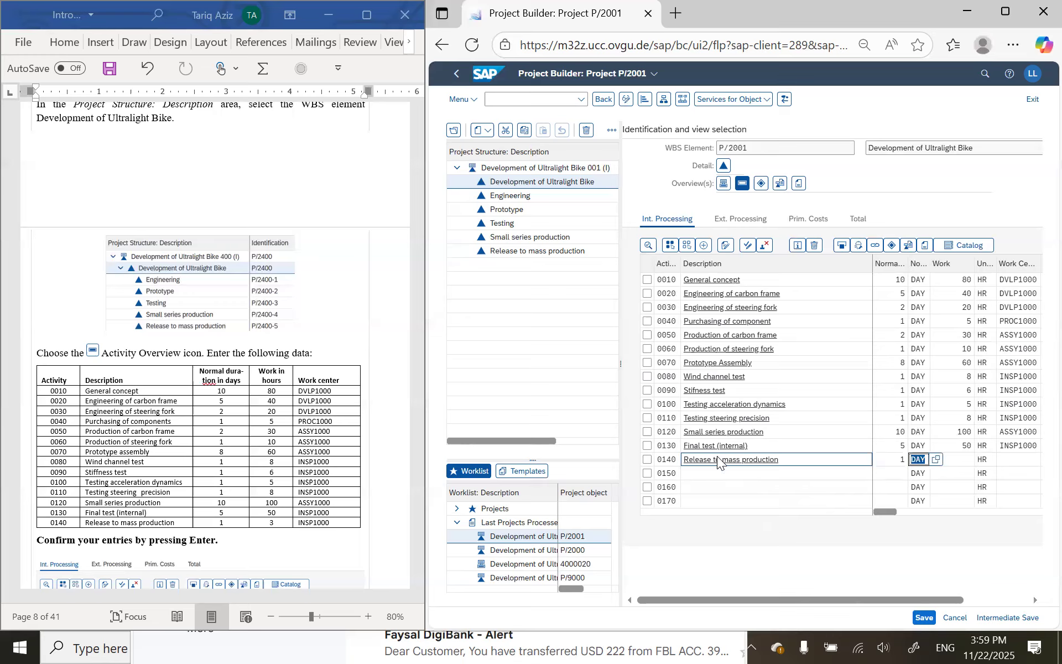
Set activity 0140's work to 3 hours and assign work center INSP1000
{"action": "key", "text": "Tab"}
{"action": "type", "text": "3"}
{"action": "key", "text": "Tab"}
{"action": "key", "text": "Tab"}
{"action": "type", "text": "INSP1000"}
{"action": "key", "text": "Return"}
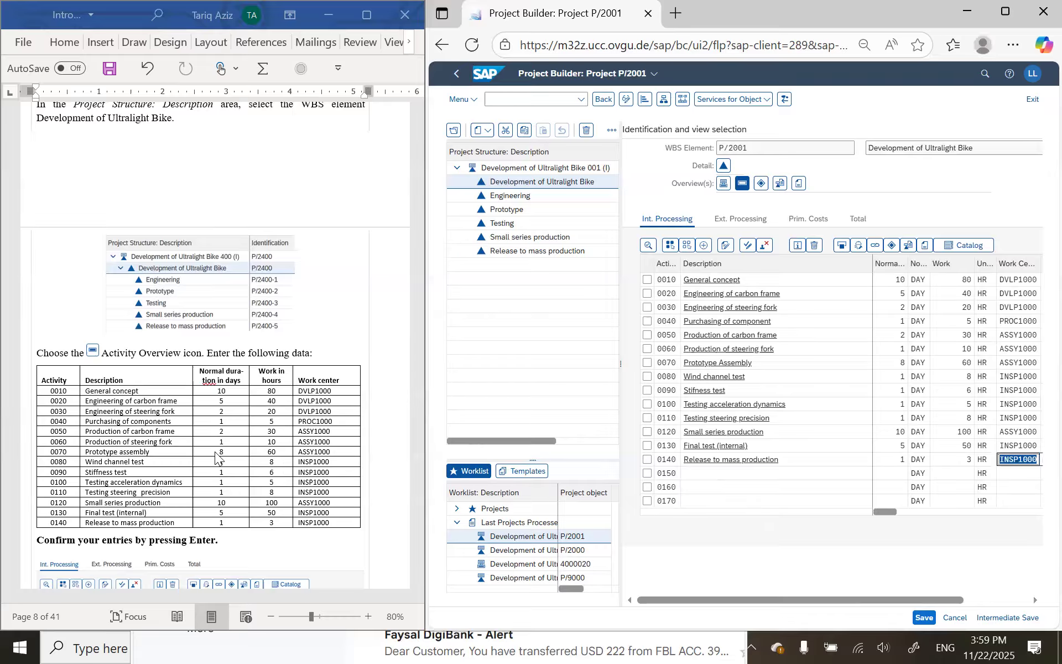
Confirm the activity table entries for WBS element P/2001 to update the project structure
{"action": "scroll", "coordinate": [215, 457], "scroll_direction": "down", "scroll_amount": 3}
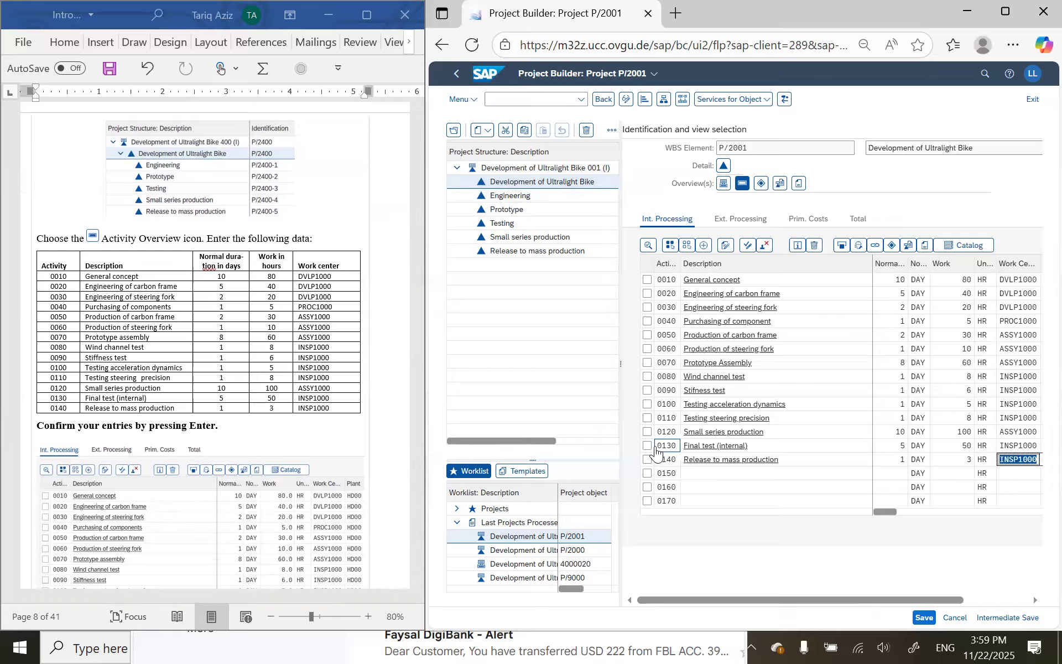
{"action": "left_click", "coordinate": [813, 455]}
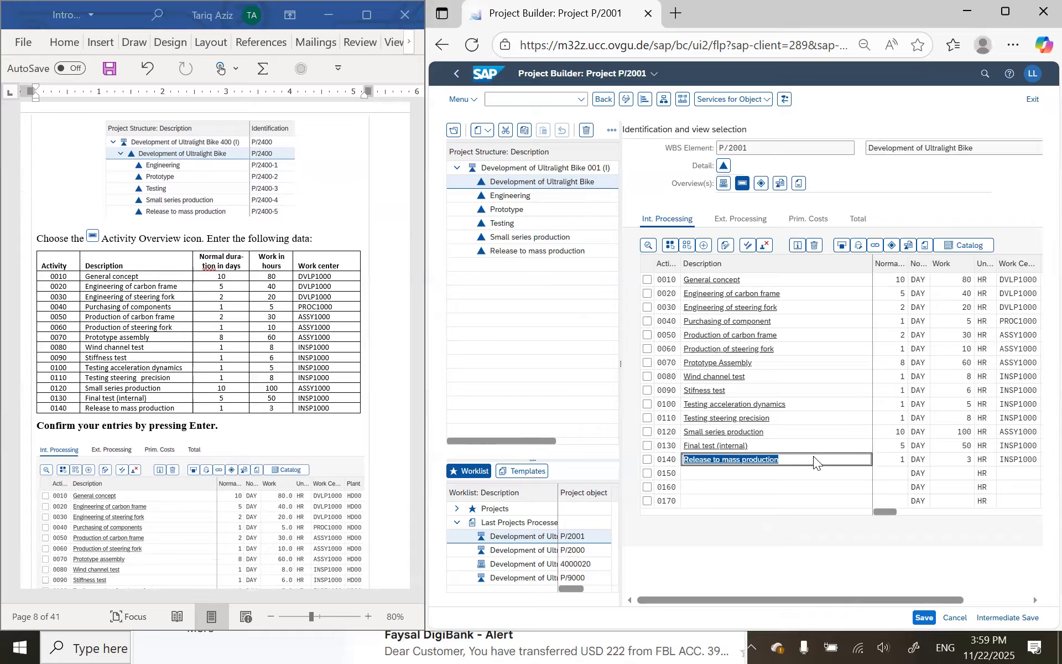
{"action": "key", "text": "Return"}
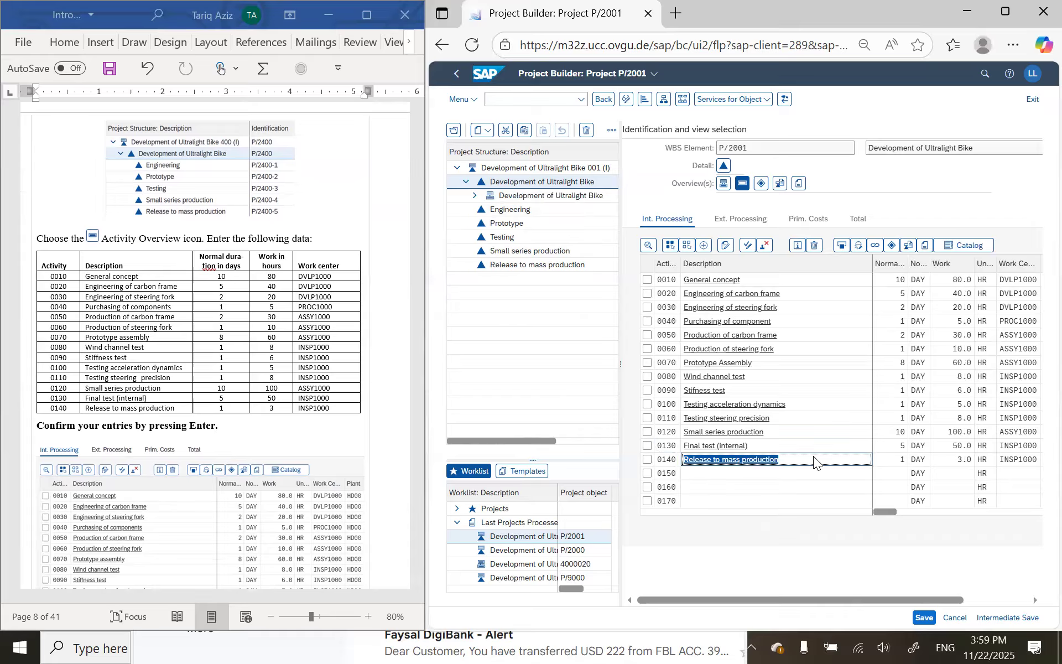
{"action": "left_click", "coordinate": [817, 464]}
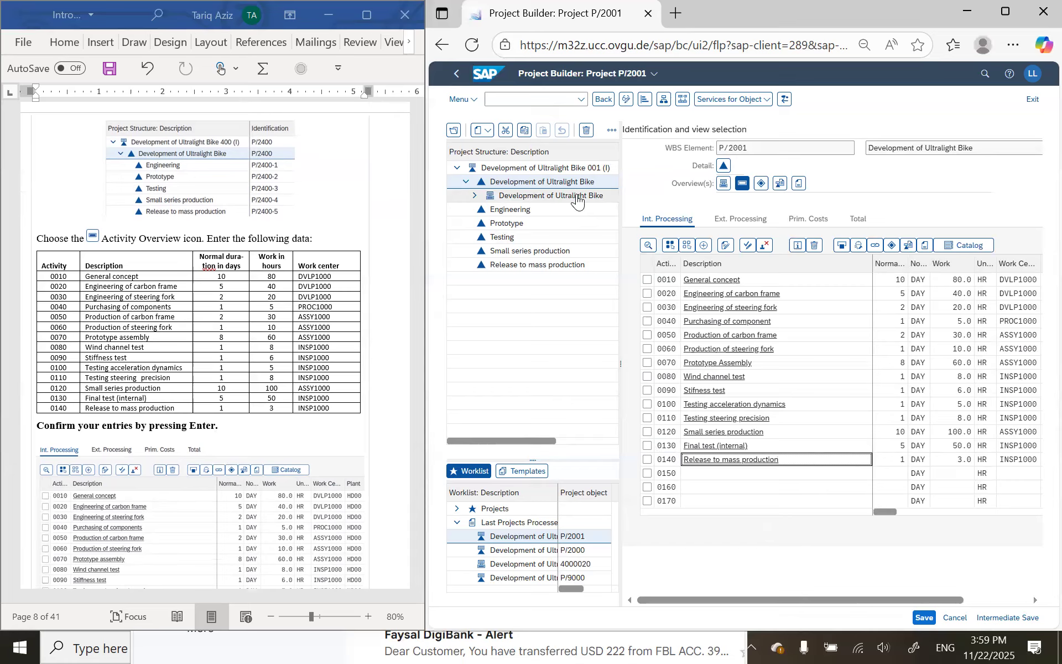
Expand the network in the project structure, examine its activities and their identifications, and collapse it again
{"action": "left_click", "coordinate": [477, 200]}
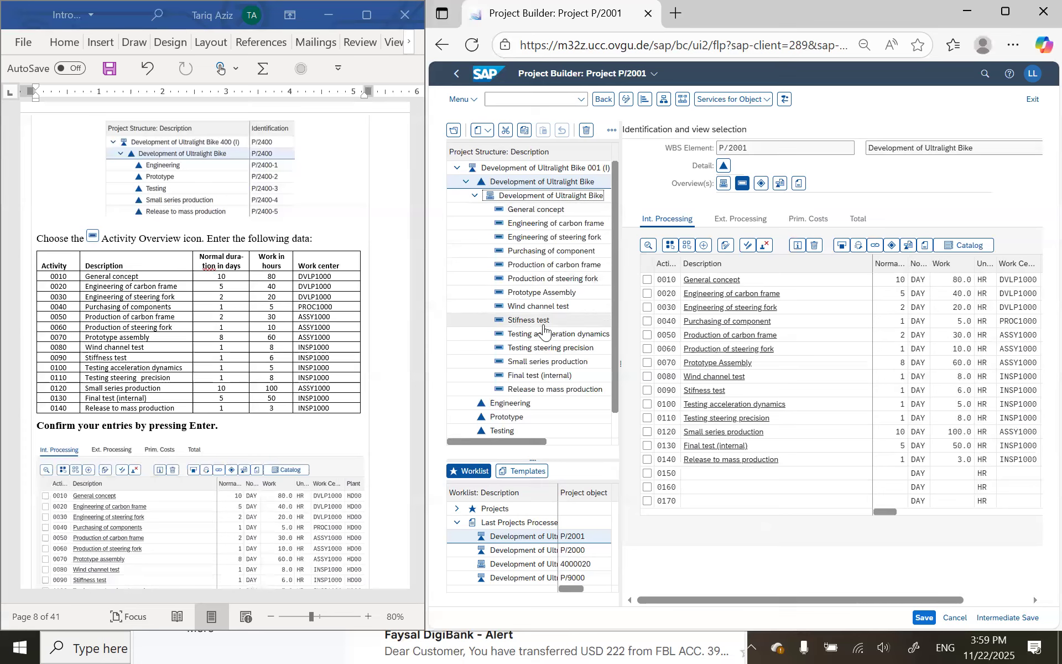
{"action": "scroll", "coordinate": [544, 329], "scroll_direction": "right", "scroll_amount": 3}
{"action": "scroll", "coordinate": [543, 331], "scroll_direction": "left", "scroll_amount": 3}
{"action": "scroll", "coordinate": [526, 299], "scroll_direction": "right", "scroll_amount": 3}
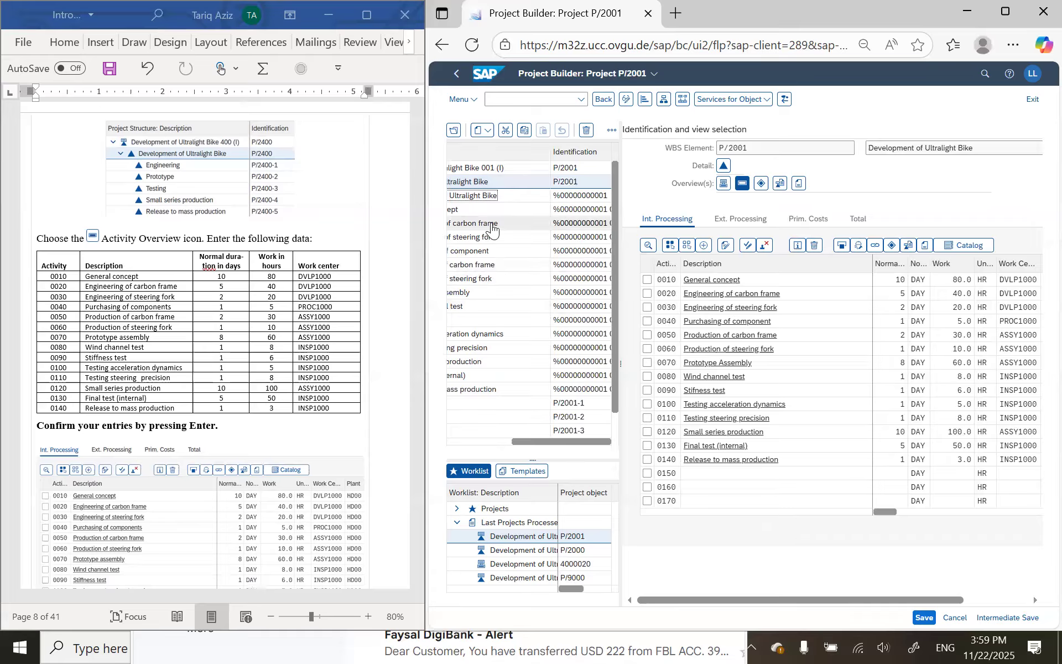
{"action": "scroll", "coordinate": [515, 210], "scroll_direction": "left", "scroll_amount": 3}
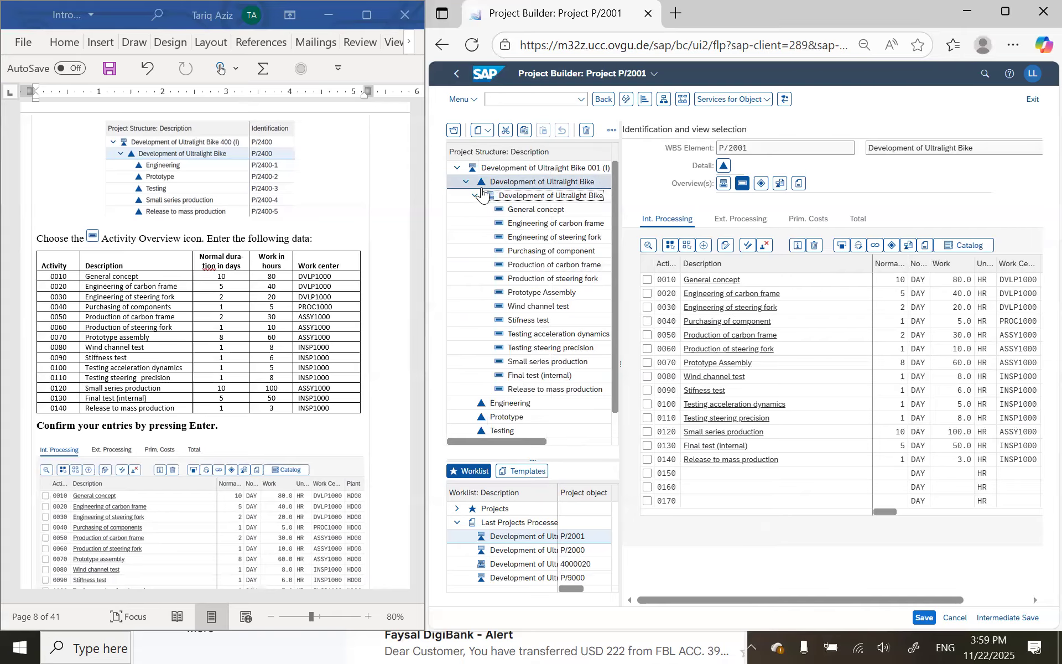
{"action": "left_click", "coordinate": [475, 197]}
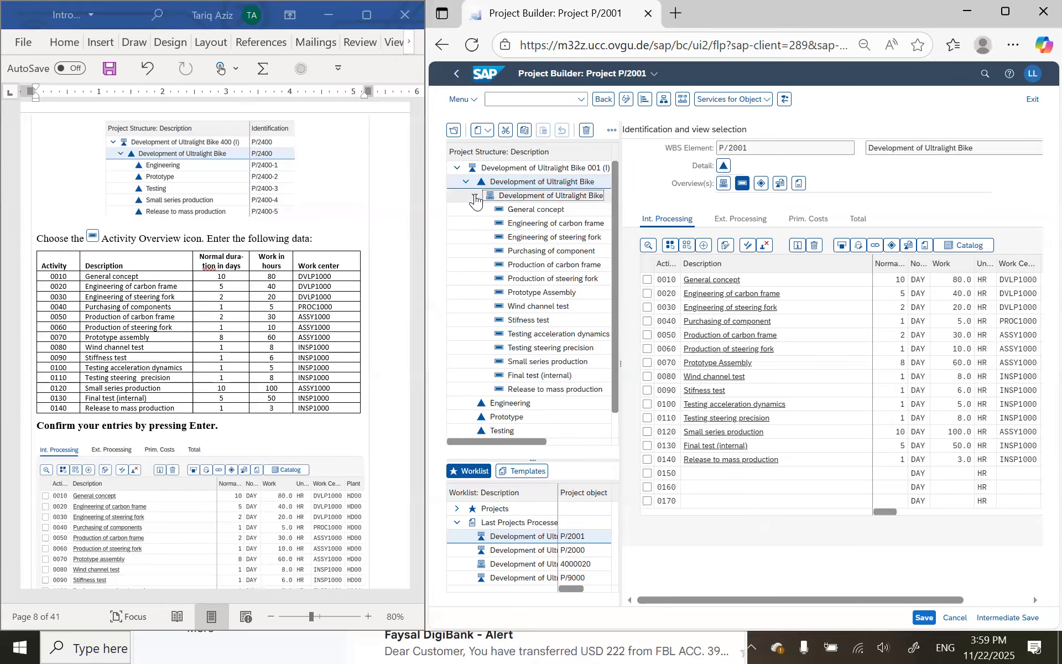
Read the case study's instructions for distributing activities to WBS elements, and compare them with the network's activities in the expanded project structure
{"action": "scroll", "coordinate": [77, 412], "scroll_direction": "down", "scroll_amount": 3}
{"action": "scroll", "coordinate": [76, 412], "scroll_direction": "down", "scroll_amount": 5}
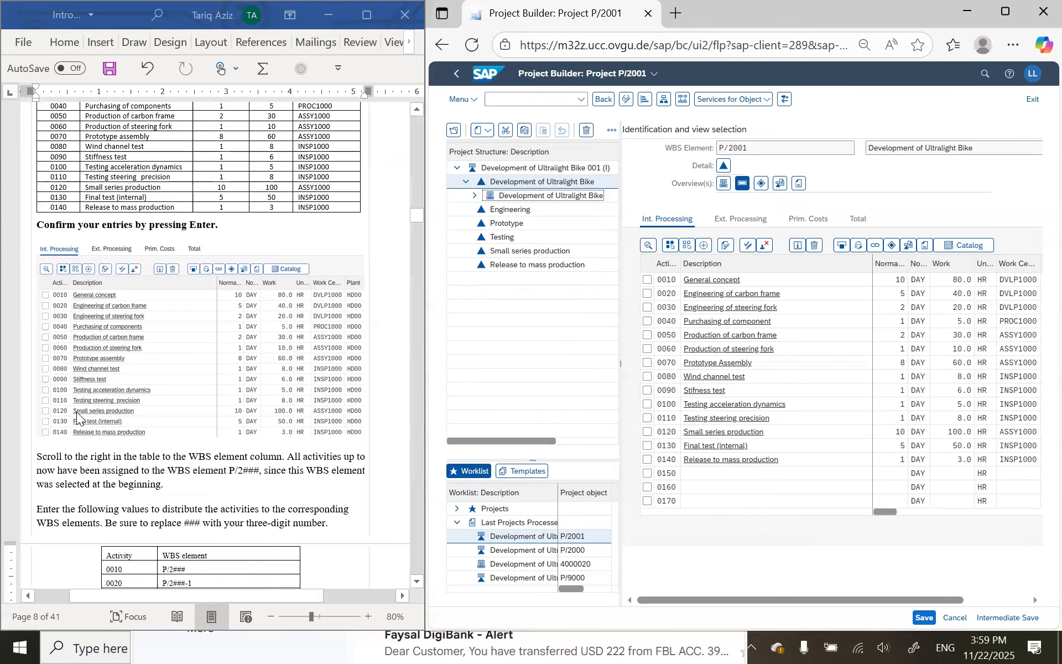
{"action": "scroll", "coordinate": [76, 412], "scroll_direction": "down", "scroll_amount": 1}
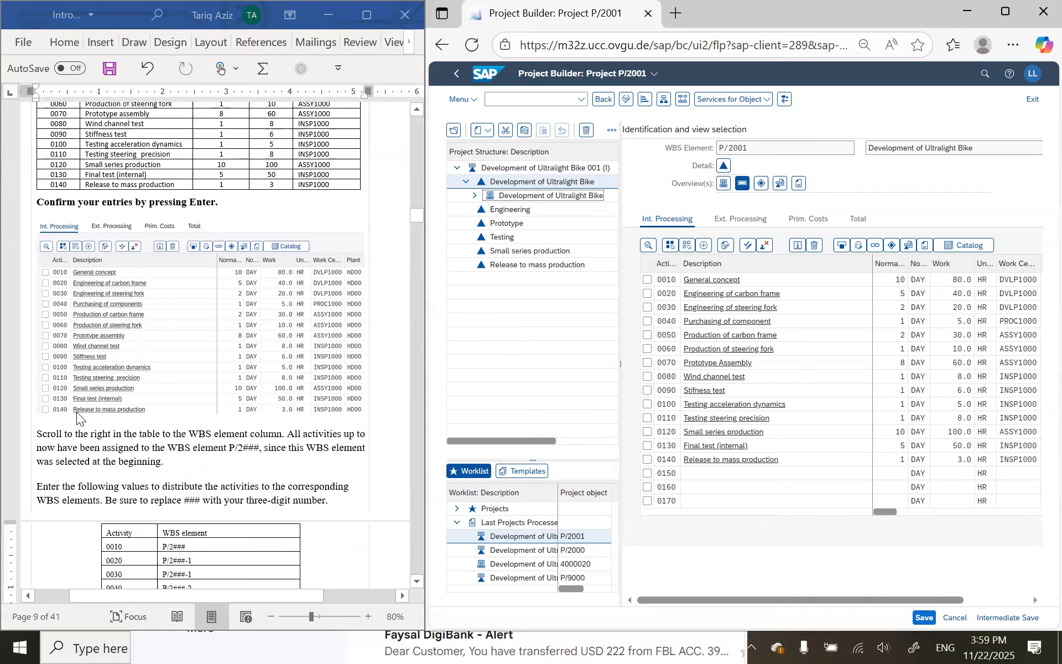
{"action": "scroll", "coordinate": [76, 412], "scroll_direction": "down", "scroll_amount": 1}
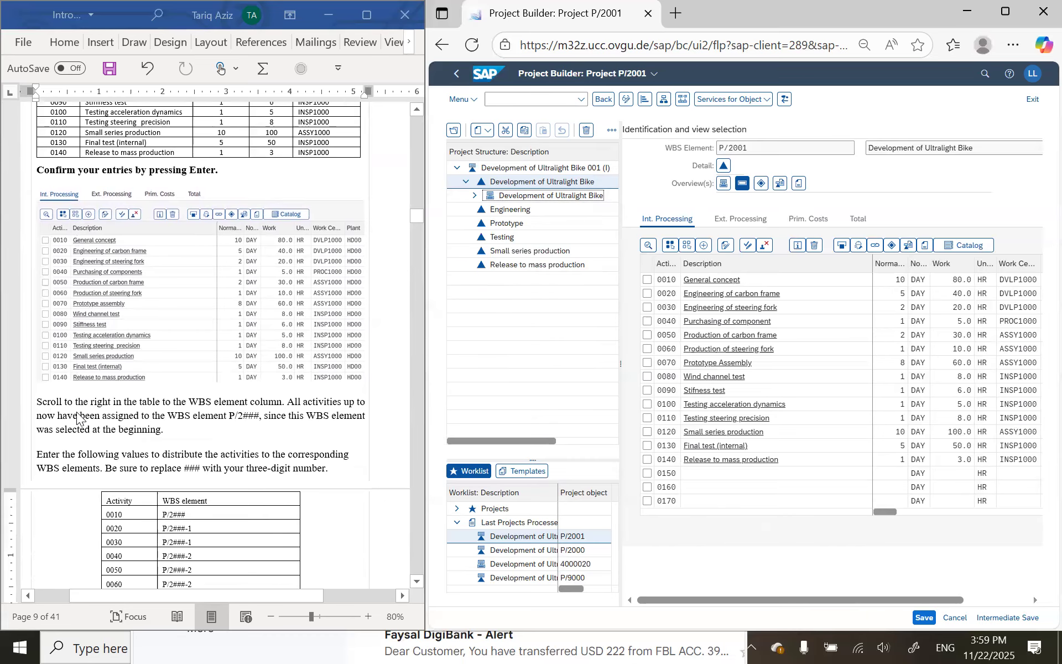
{"action": "scroll", "coordinate": [77, 414], "scroll_direction": "down", "scroll_amount": 1}
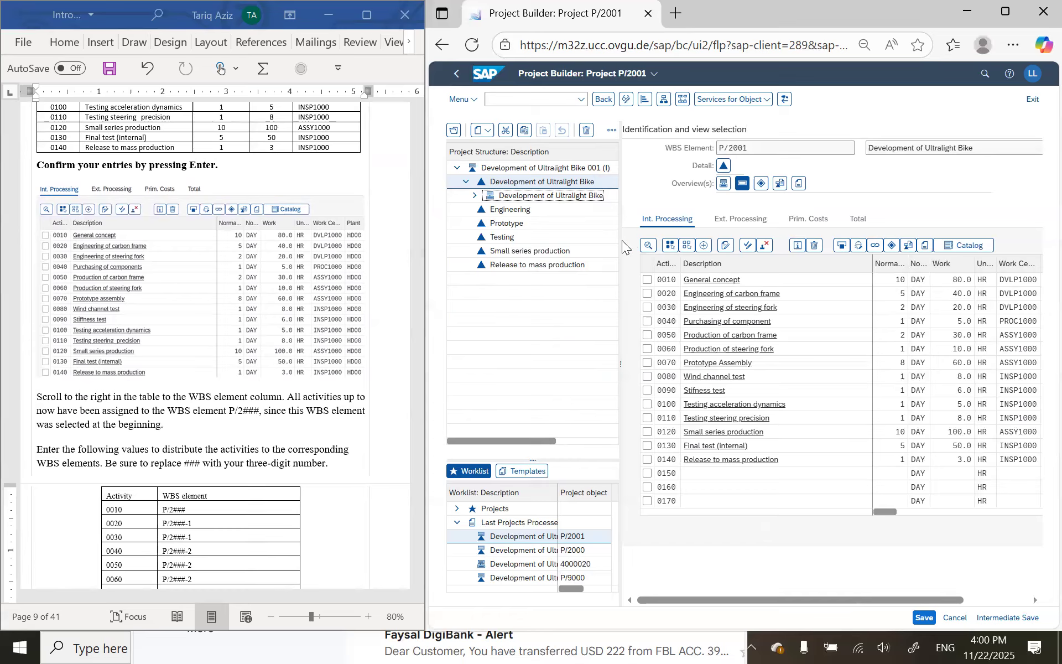
{"action": "left_click", "coordinate": [474, 198]}
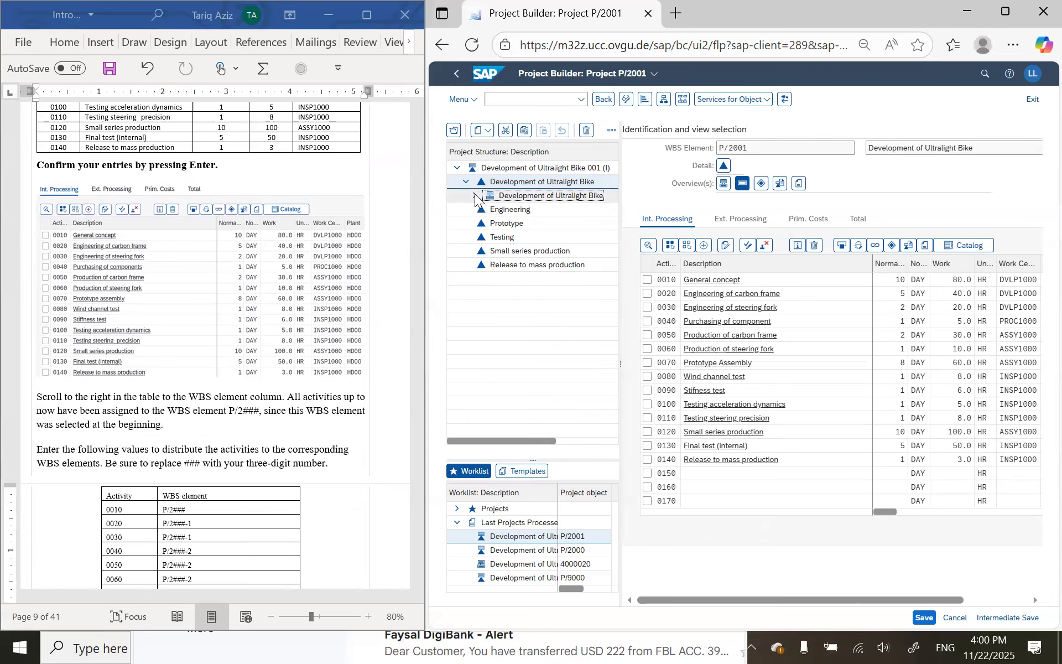
{"action": "scroll", "coordinate": [529, 229], "scroll_direction": "right", "scroll_amount": 2}
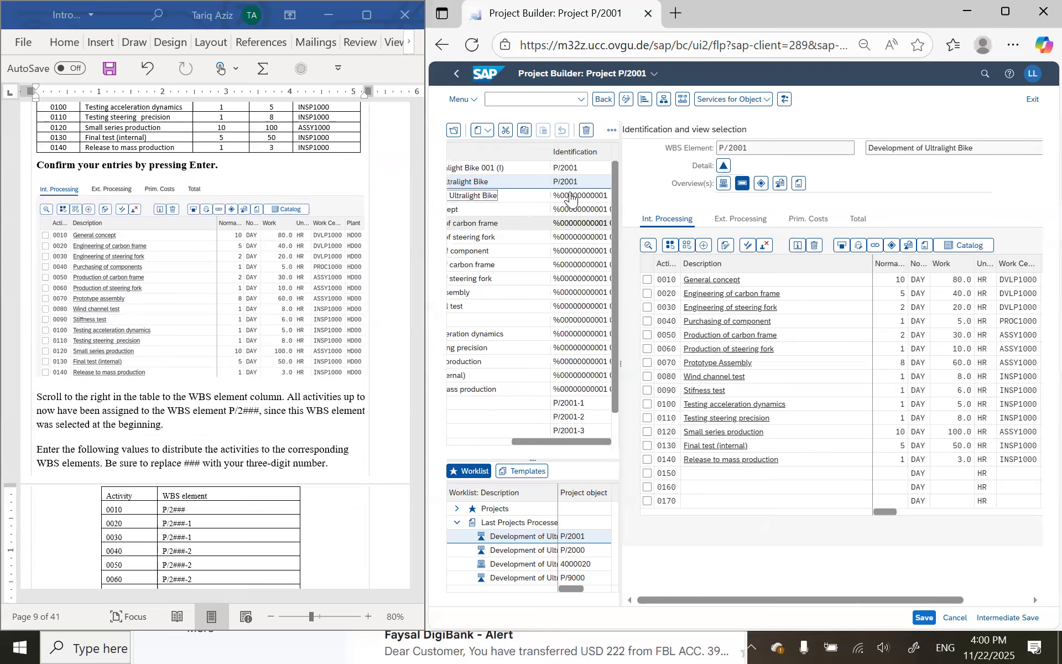
{"action": "scroll", "coordinate": [555, 203], "scroll_direction": "left", "scroll_amount": 2}
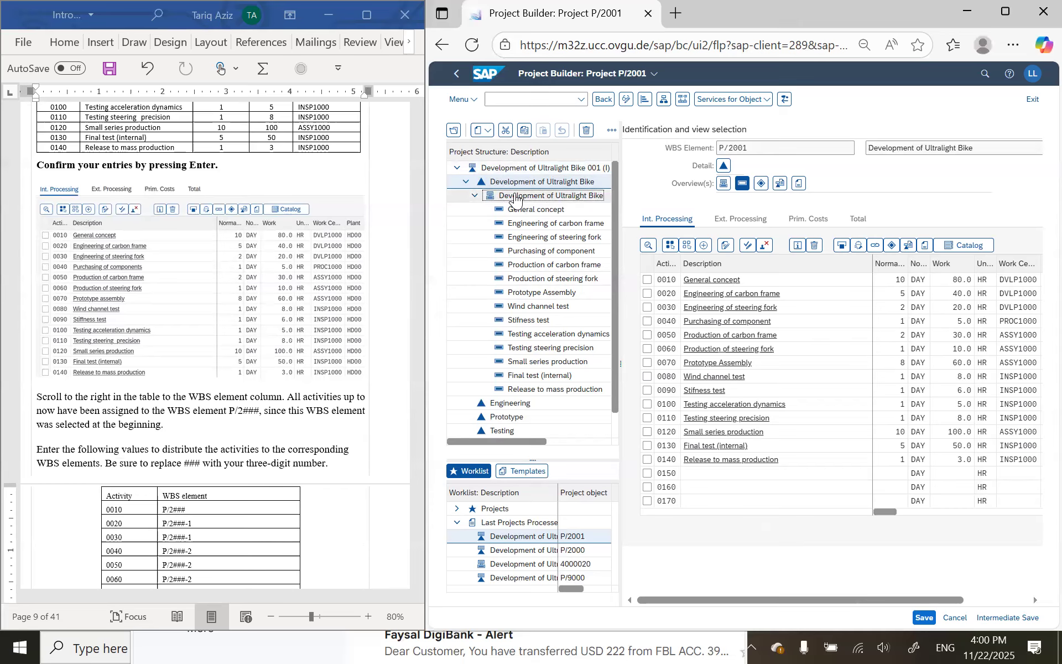
{"action": "scroll", "coordinate": [125, 421], "scroll_direction": "down", "scroll_amount": 1}
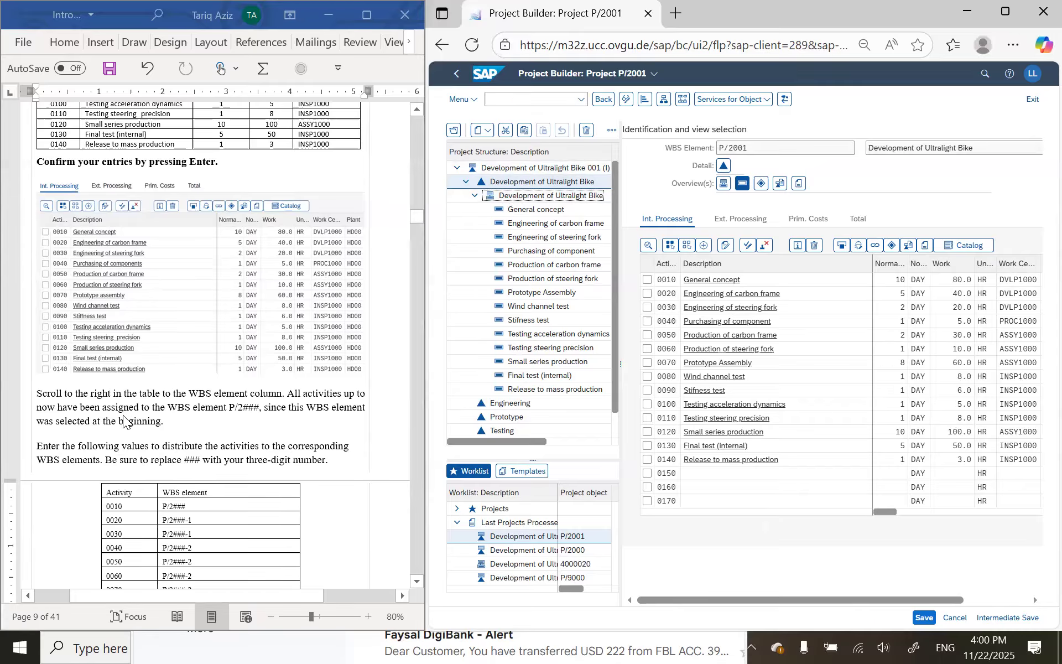
{"action": "scroll", "coordinate": [125, 422], "scroll_direction": "down", "scroll_amount": 3}
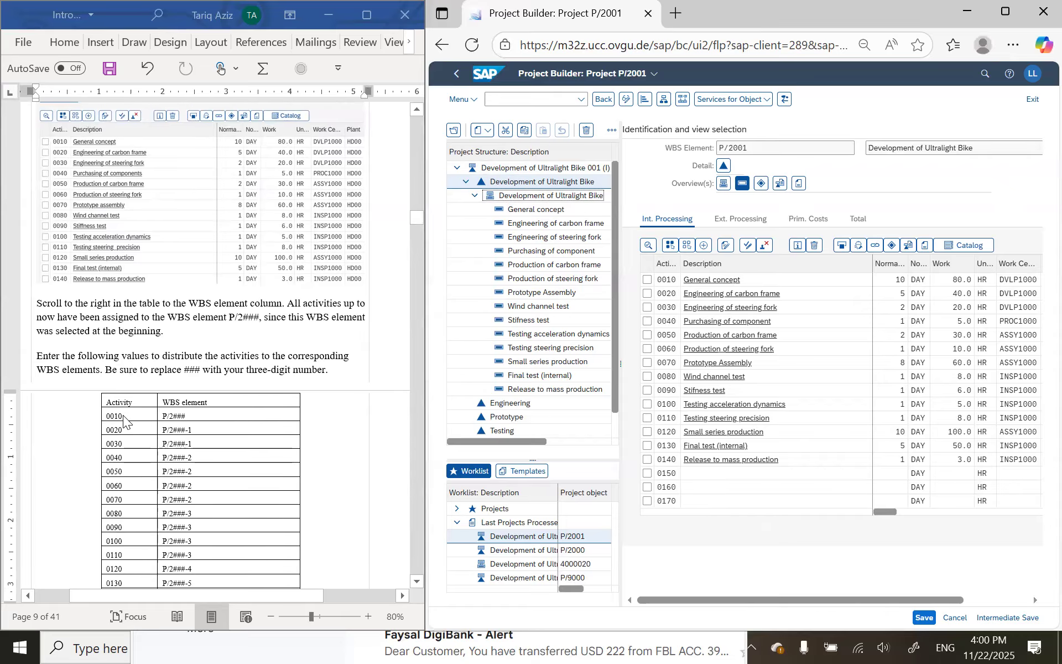
{"action": "scroll", "coordinate": [125, 422], "scroll_direction": "down", "scroll_amount": 2}
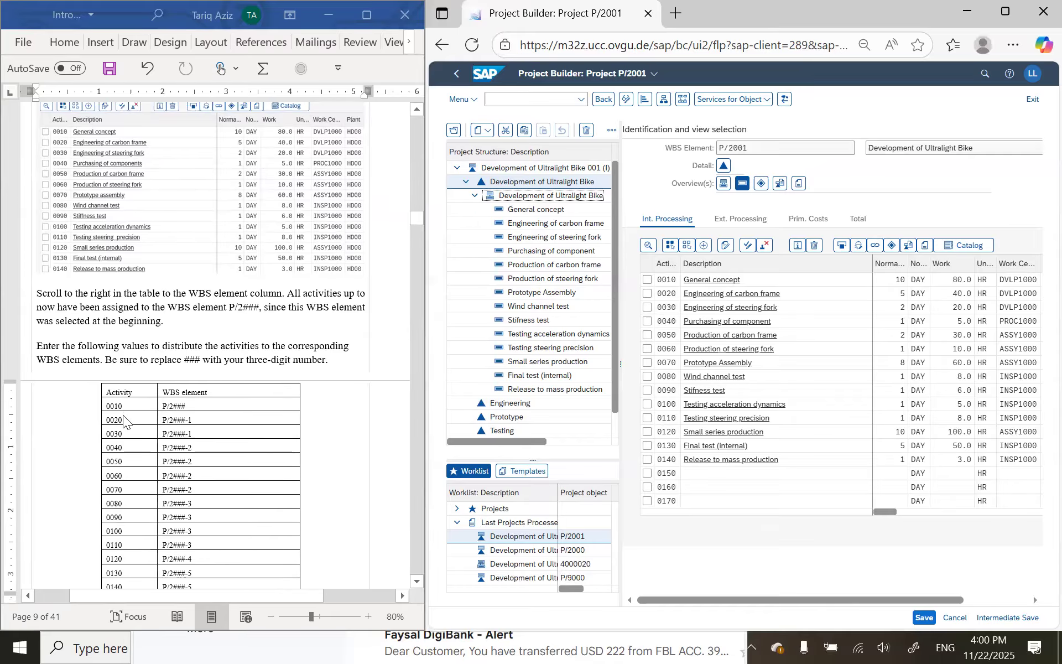
{"action": "scroll", "coordinate": [124, 422], "scroll_direction": "down", "scroll_amount": 1}
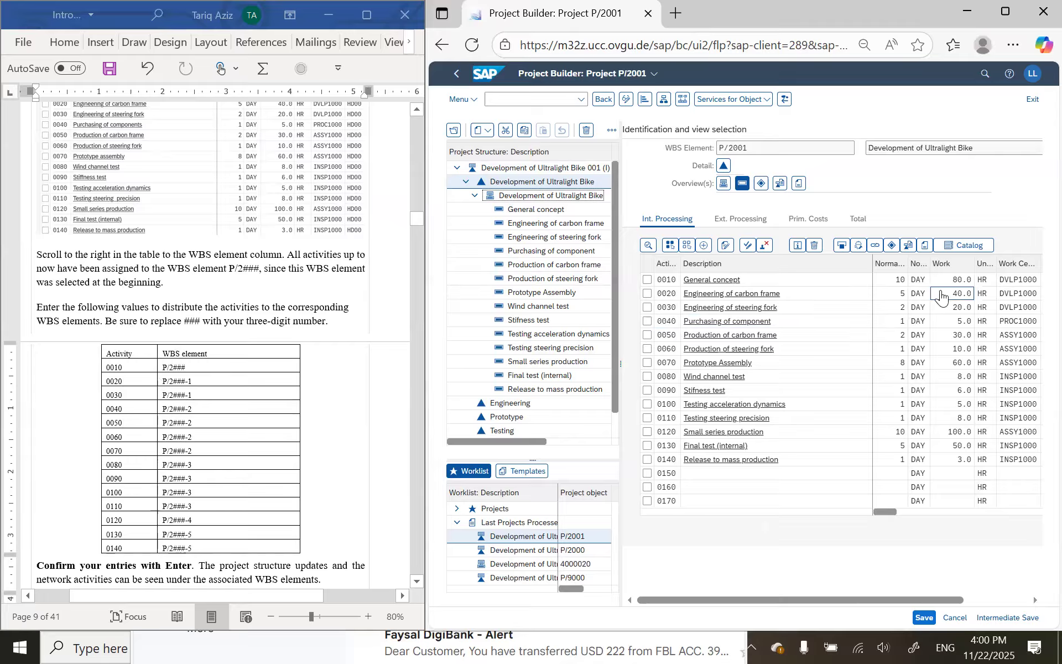
Locate the WBS Element column in the activity table and review the case study's list of assignments
{"action": "scroll", "coordinate": [943, 297], "scroll_direction": "right", "scroll_amount": 10}
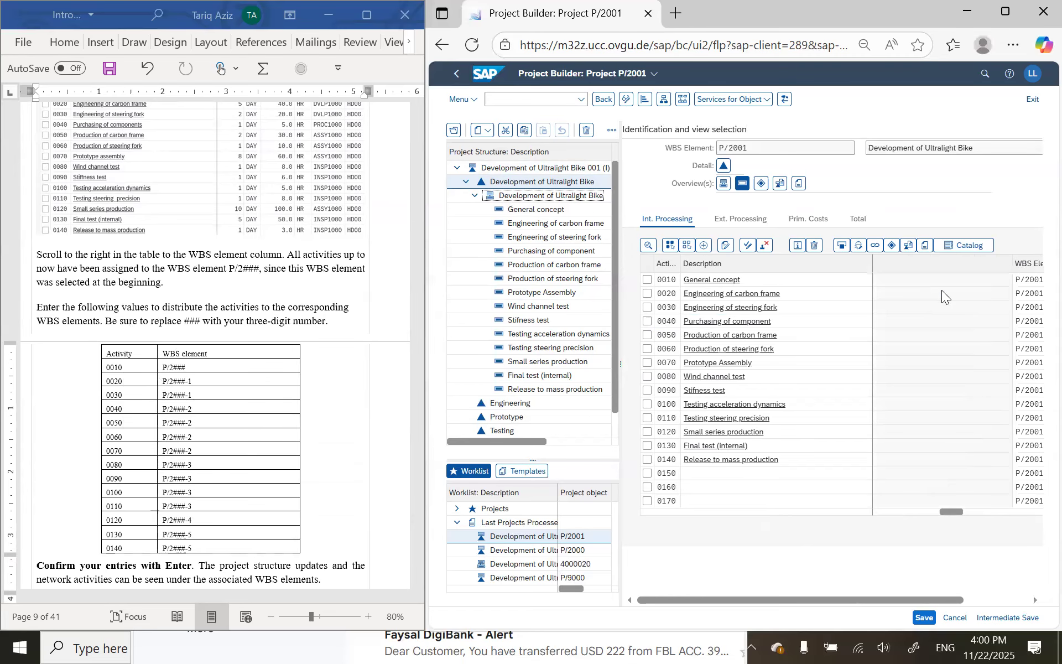
{"action": "scroll", "coordinate": [942, 297], "scroll_direction": "right", "scroll_amount": 8}
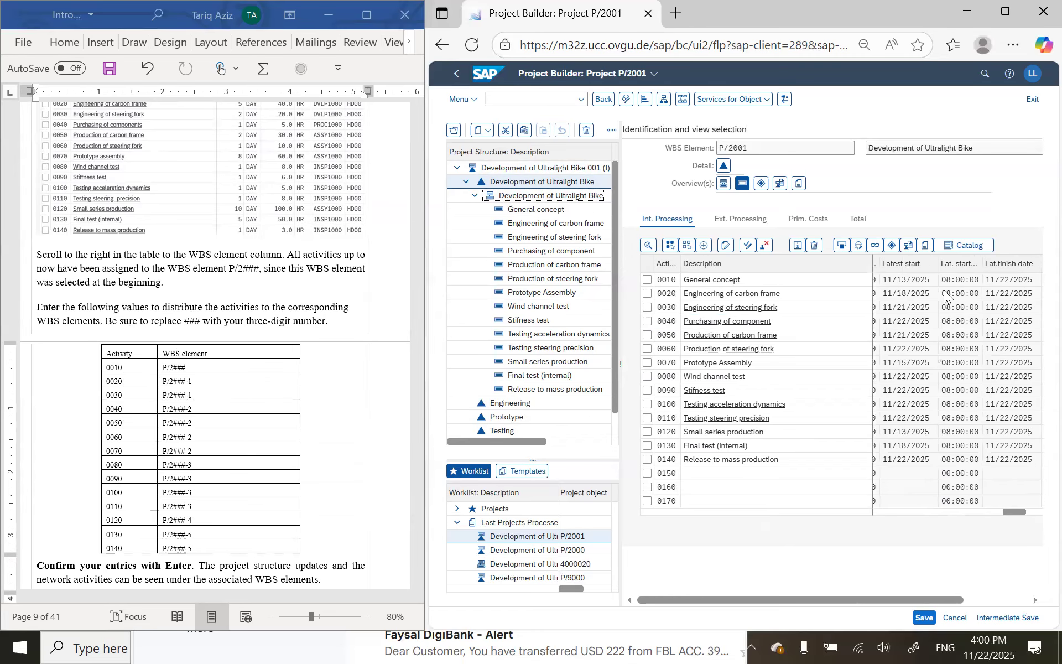
{"action": "scroll", "coordinate": [945, 296], "scroll_direction": "left", "scroll_amount": 8}
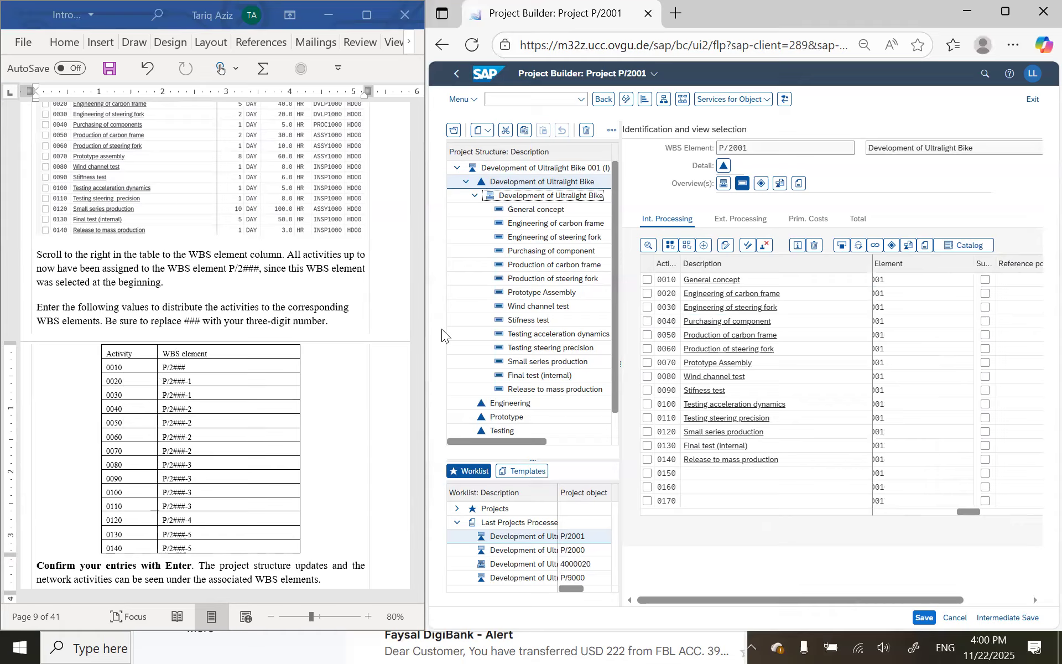
{"action": "scroll", "coordinate": [331, 381], "scroll_direction": "down", "scroll_amount": 2}
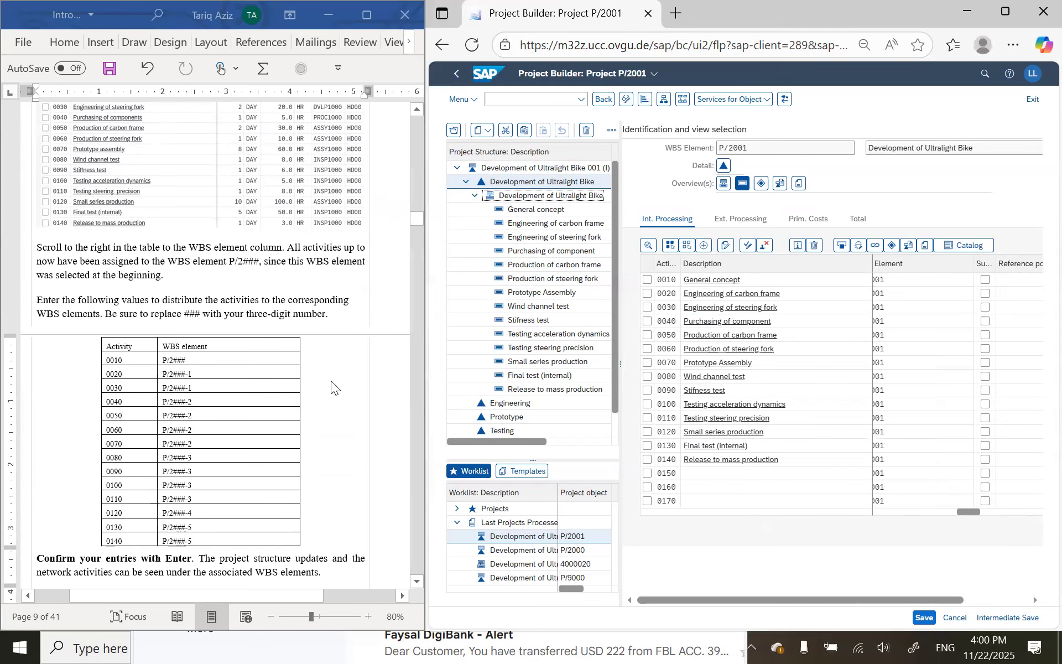
{"action": "scroll", "coordinate": [331, 380], "scroll_direction": "up", "scroll_amount": 1}
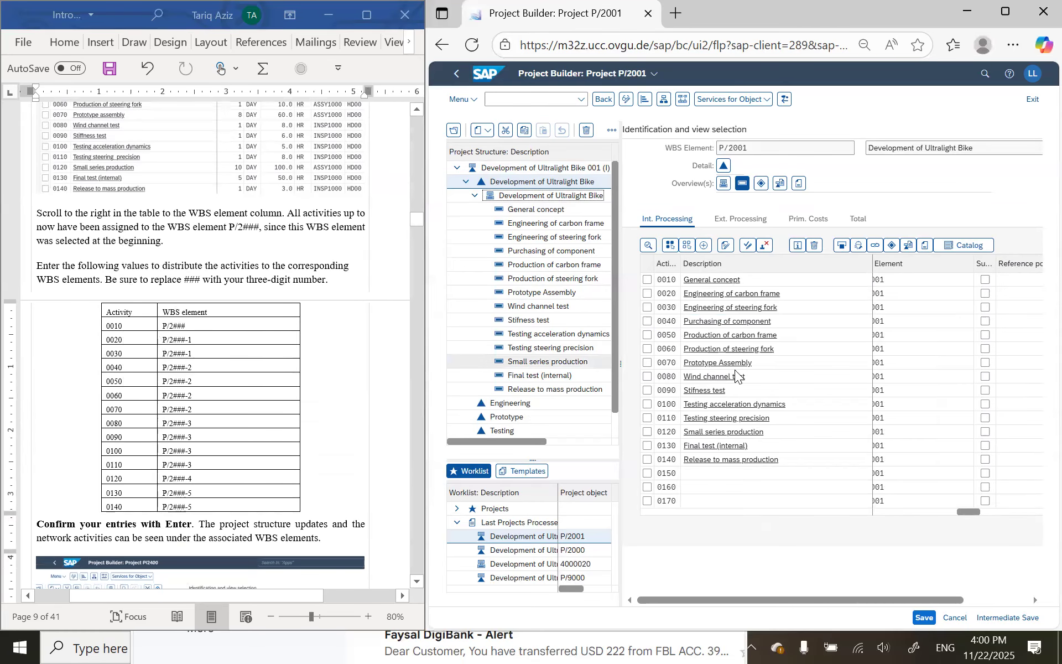
Maximize the browser window and bring the WBS Element column right beside the activity descriptions
{"action": "left_click", "coordinate": [742, 183]}
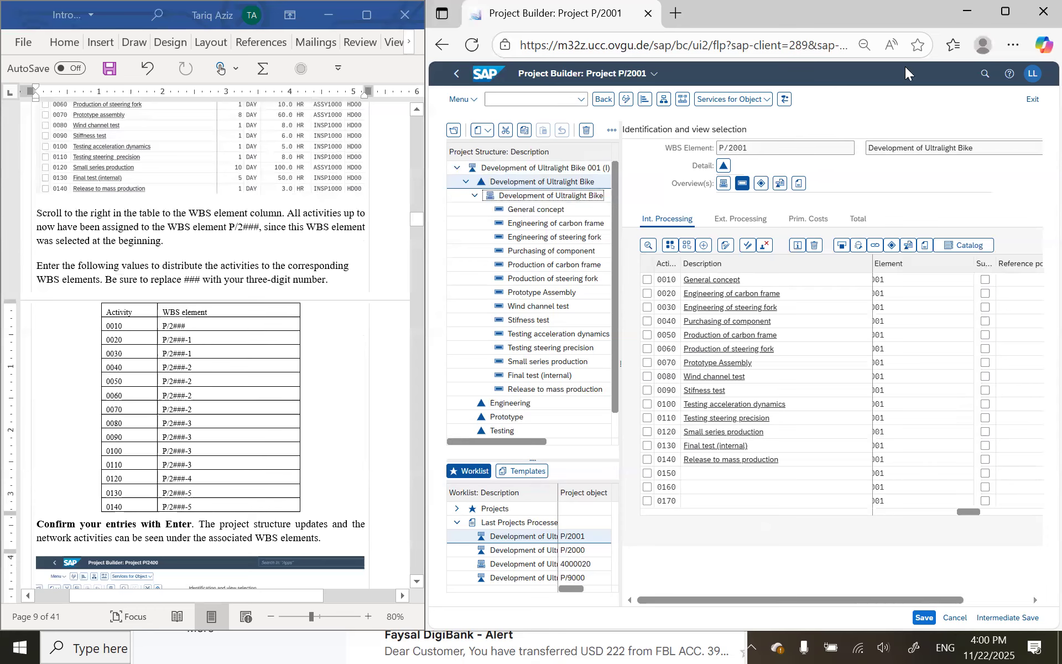
{"action": "left_click", "coordinate": [1008, 14]}
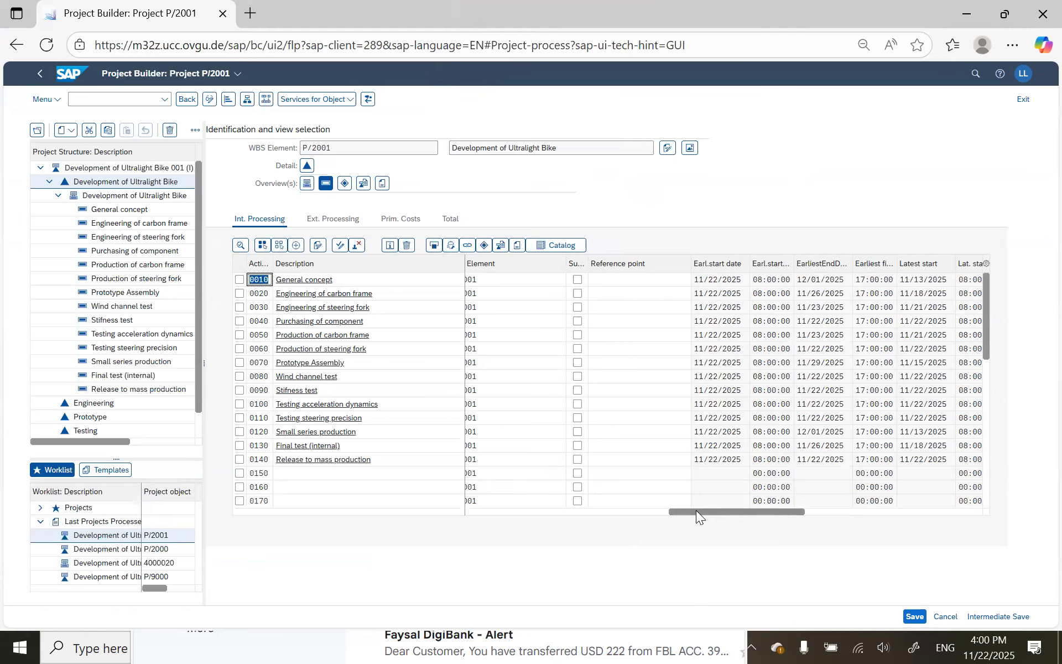
{"action": "left_click_drag", "start_coordinate": [696, 510], "coordinate": [631, 525]}
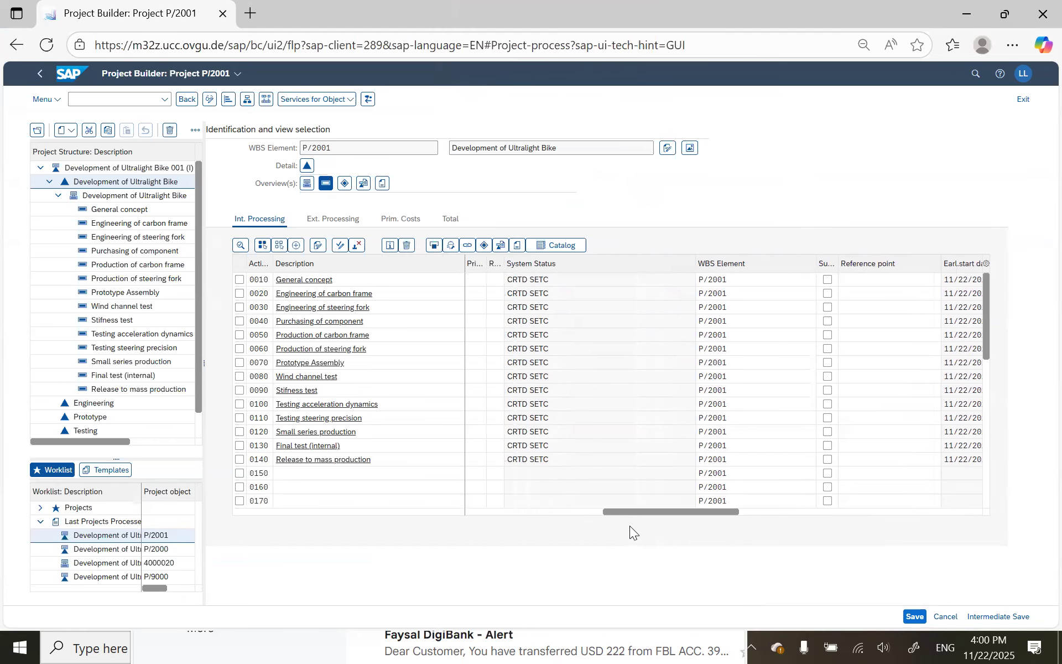
{"action": "left_click", "coordinate": [736, 285]}
{"action": "left_click", "coordinate": [728, 501]}
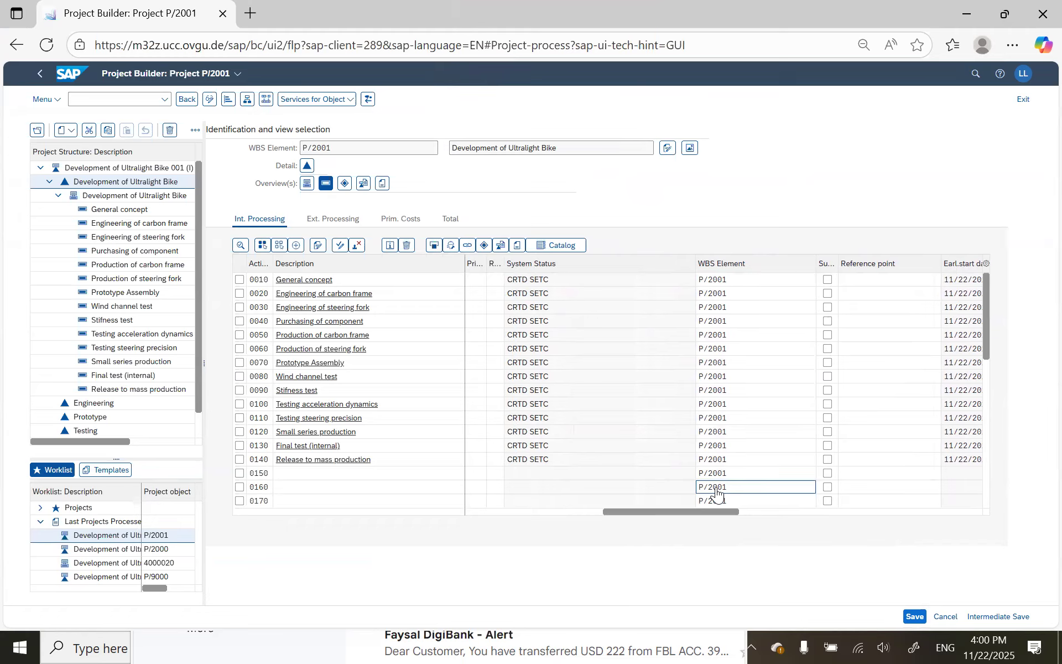
{"action": "left_click", "coordinate": [728, 515]}
{"action": "left_click_drag", "start_coordinate": [658, 509], "coordinate": [714, 521]}
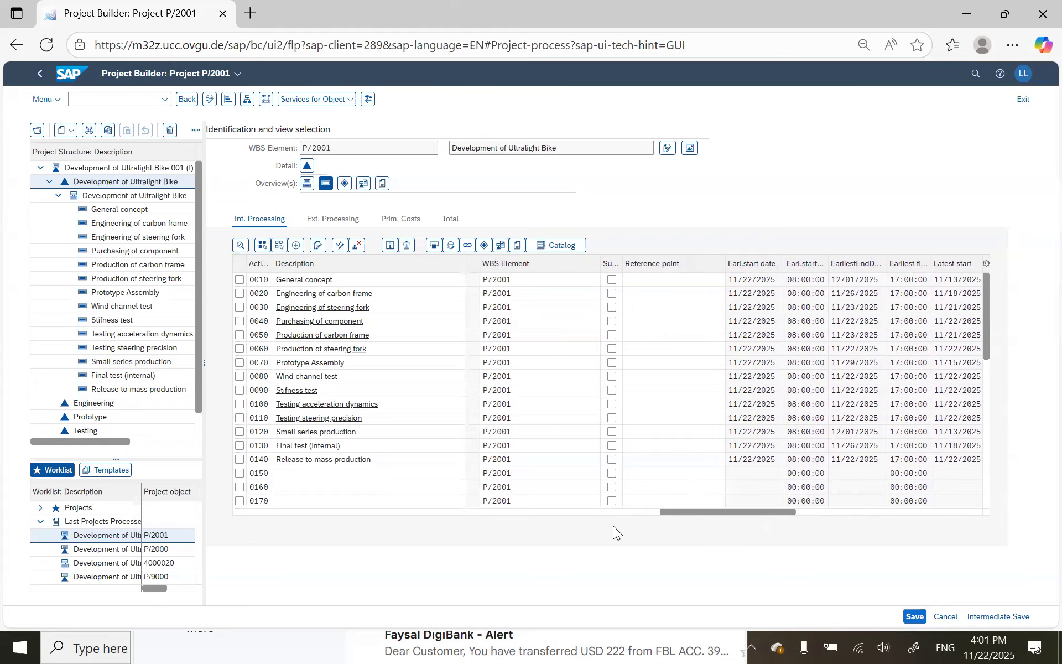
Place the browser beside the case study and assign activity 0020, Engineering of carbon frame, to WBS element P/2001-1
{"action": "key", "text": "super+Right"}
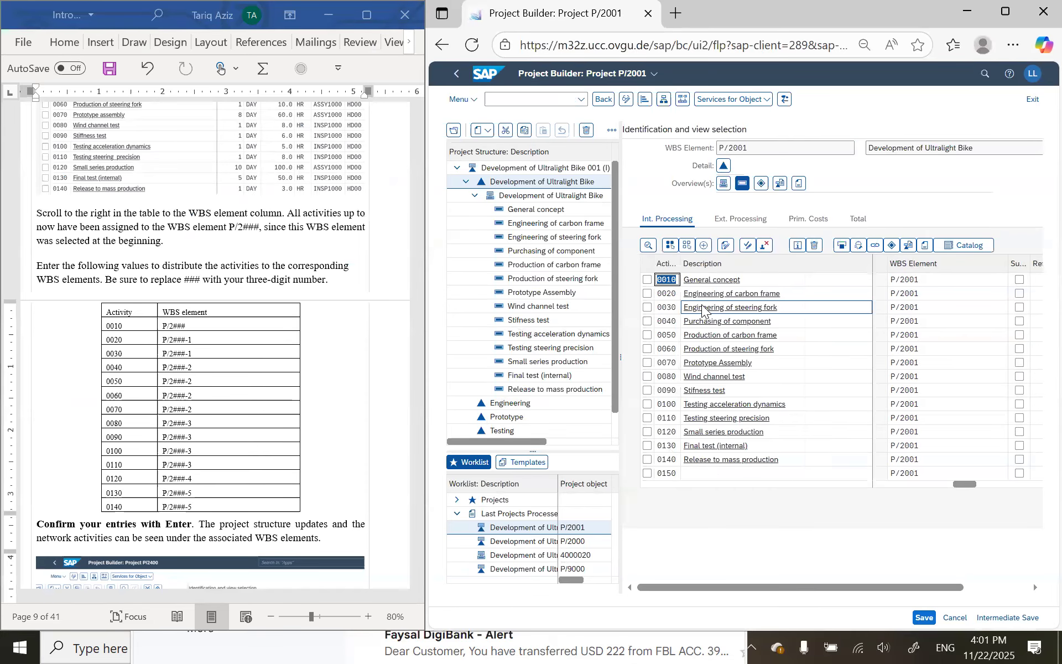
{"action": "left_click", "coordinate": [944, 298]}
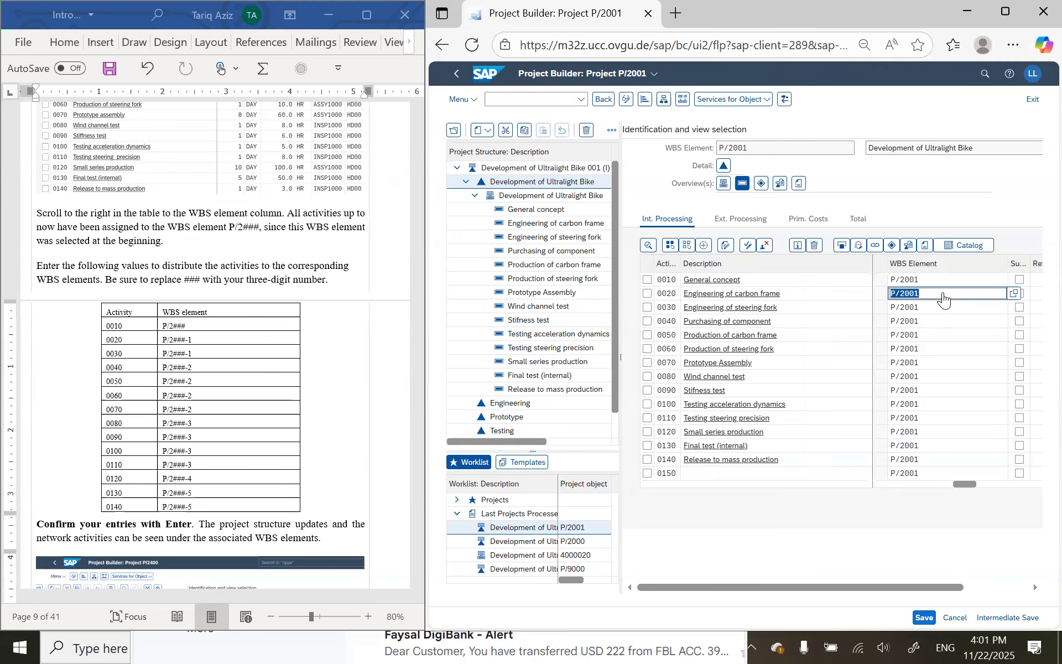
{"action": "key", "text": "Tab"}
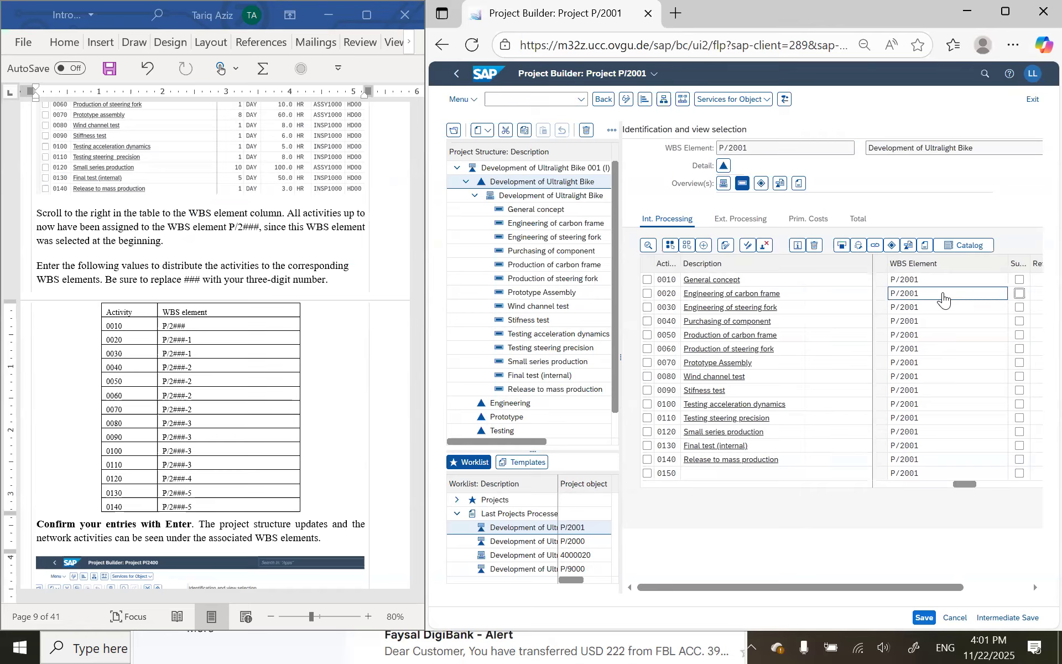
{"action": "left_click", "coordinate": [944, 298]}
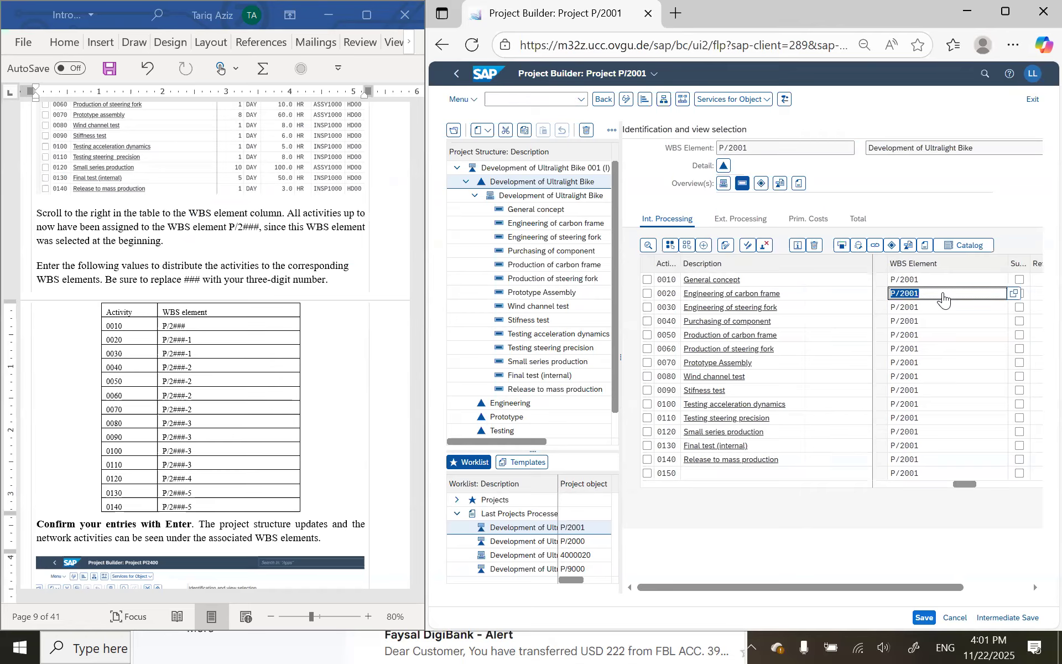
{"action": "key", "text": "Tab"}
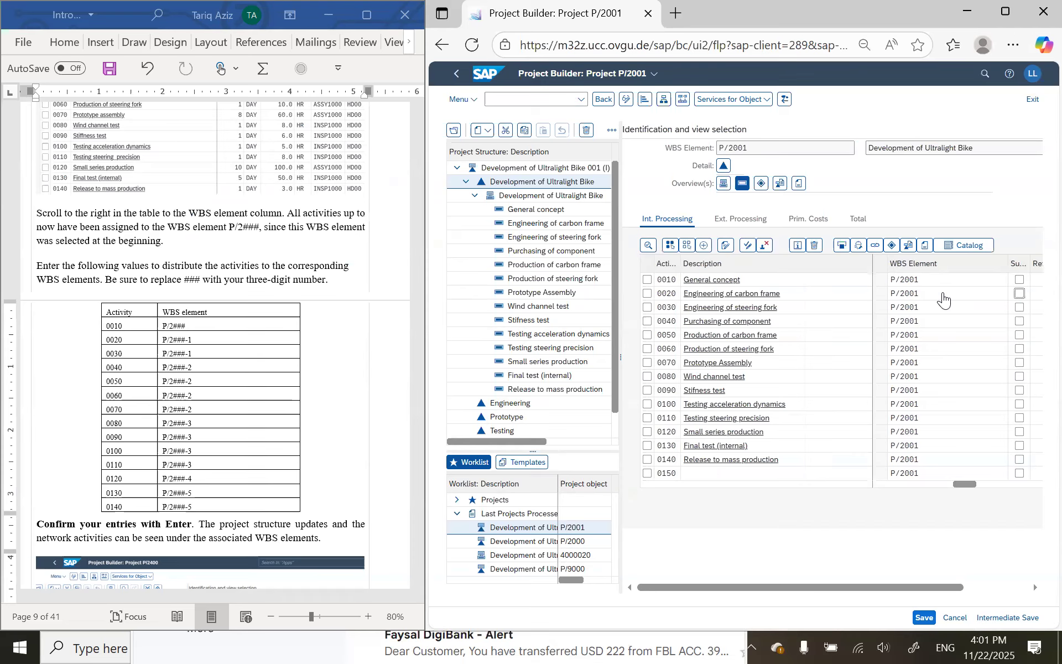
{"action": "left_click", "coordinate": [943, 298]}
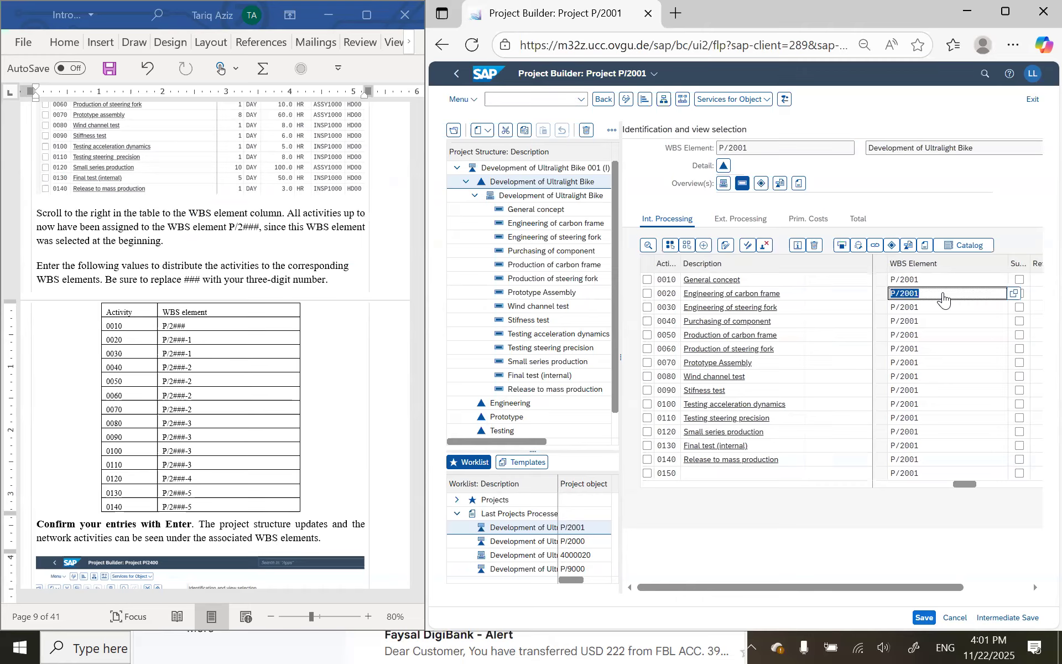
{"action": "key", "text": "Tab"}
{"action": "left_click", "coordinate": [943, 298]}
{"action": "left_click", "coordinate": [930, 298]}
{"action": "type", "text": "-1"}
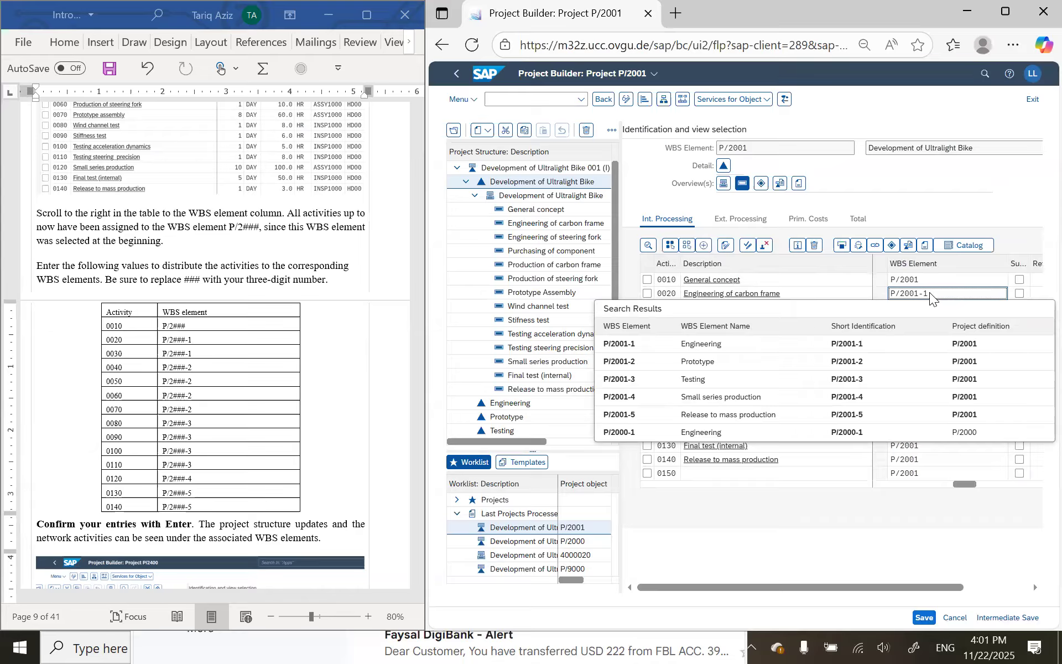
{"action": "left_click", "coordinate": [770, 343]}
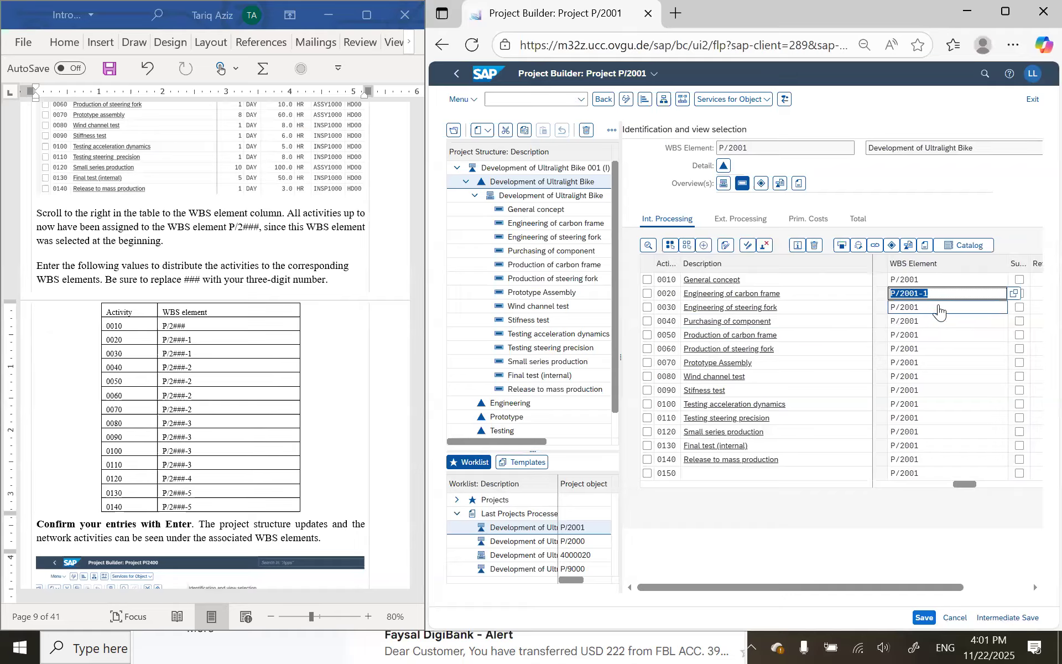
Copy WBS element P/2001-1 from activity 0020 to activity 0030, Engineering of steering fork
{"action": "left_click", "coordinate": [939, 310]}
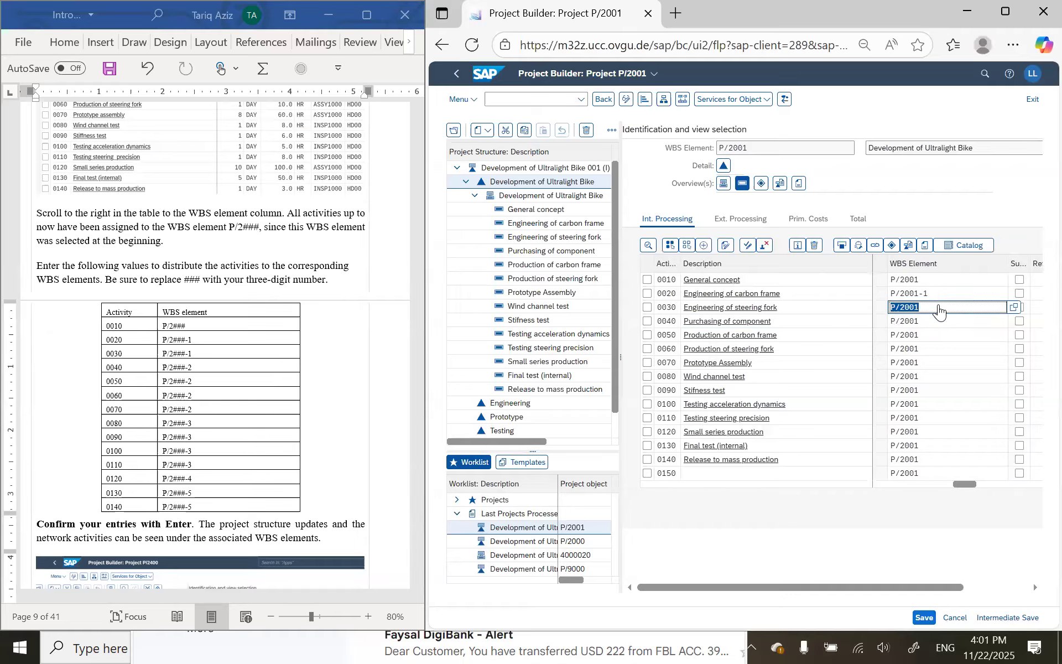
{"action": "key", "text": "Up"}
{"action": "key", "text": "ctrl+c"}
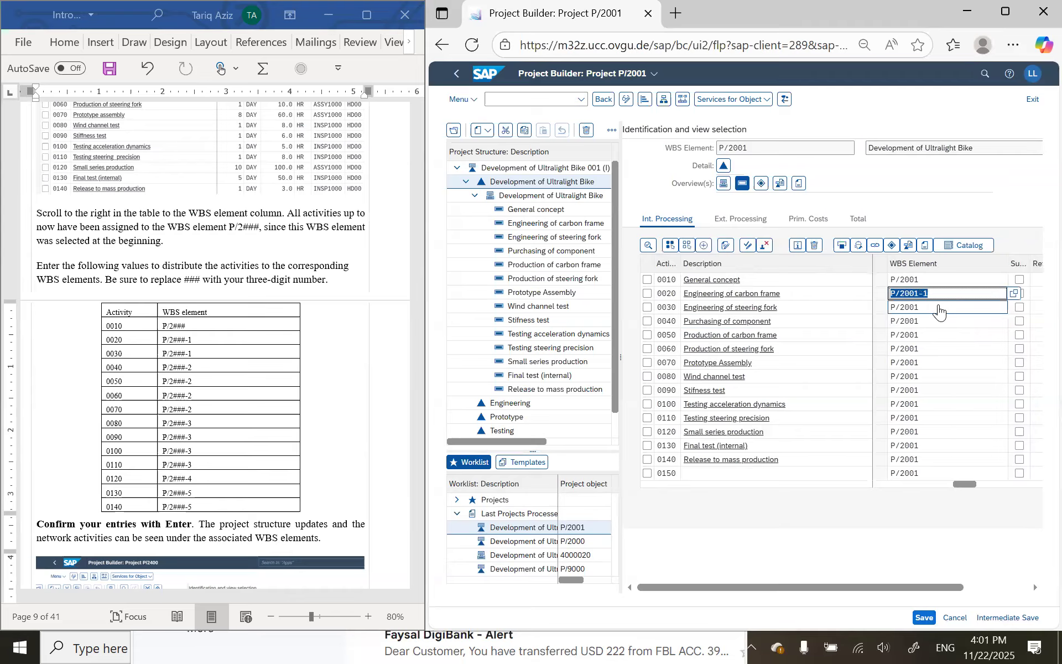
{"action": "left_click", "coordinate": [939, 310]}
{"action": "key", "text": "ctrl+v"}
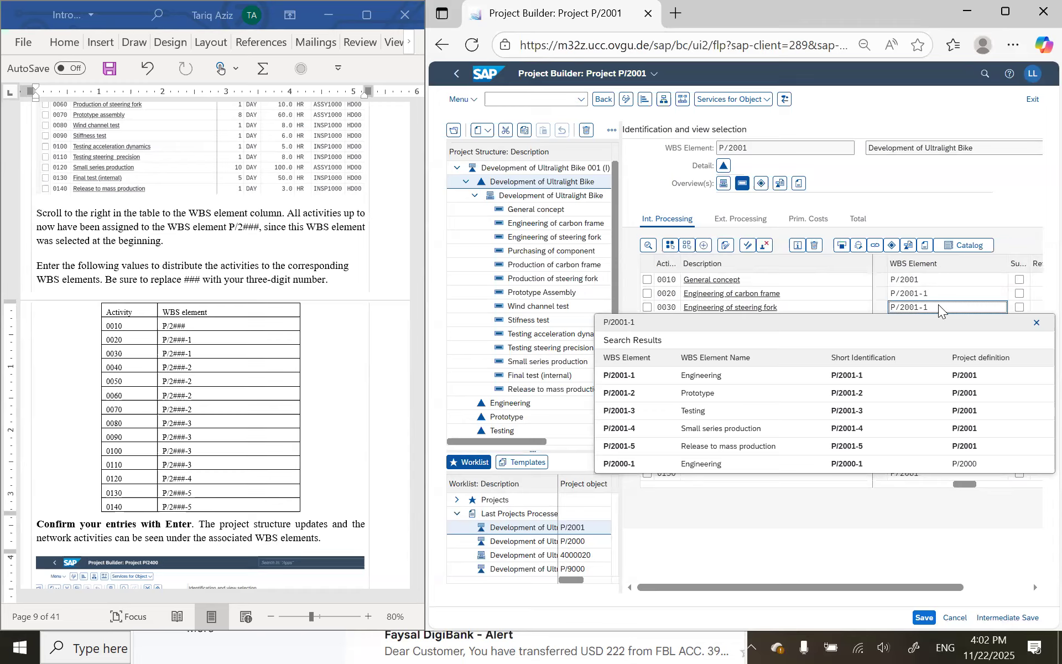
{"action": "key", "text": "Return"}
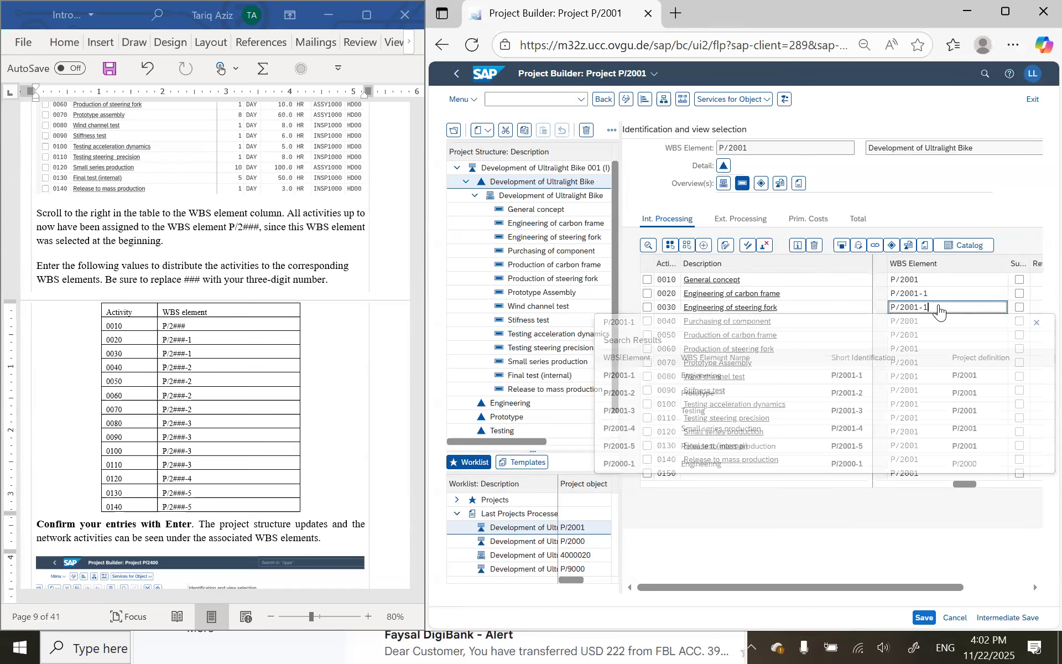
Assign activity 0040, Purchasing of component, to WBS element P/2001-2 and copy that value for reuse
{"action": "key", "text": "Down"}
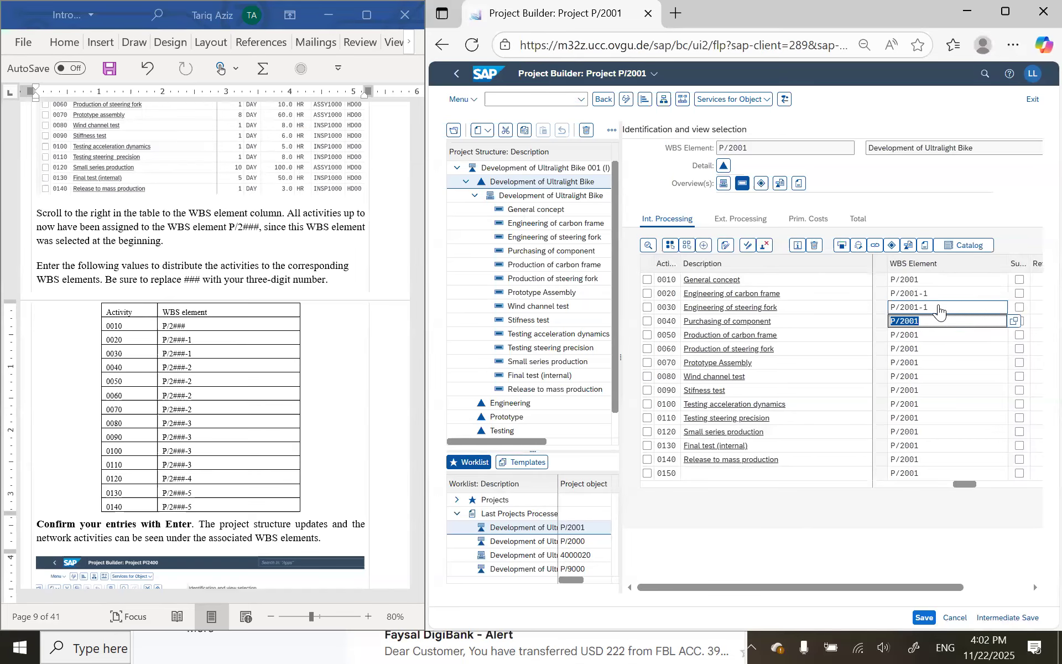
{"action": "key", "text": "ctrl+v"}
{"action": "key", "text": "BackSpace"}
{"action": "type", "text": "2"}
{"action": "key", "text": "shift+Left"}
{"action": "key", "text": "shift+Left"}
{"action": "key", "text": "shift+Left"}
{"action": "key", "text": "shift+Left"}
{"action": "key", "text": "shift+Left"}
{"action": "key", "text": "shift+Left"}
{"action": "key", "text": "shift+Left"}
{"action": "key", "text": "shift+Left"}
{"action": "key", "text": "ctrl+c"}
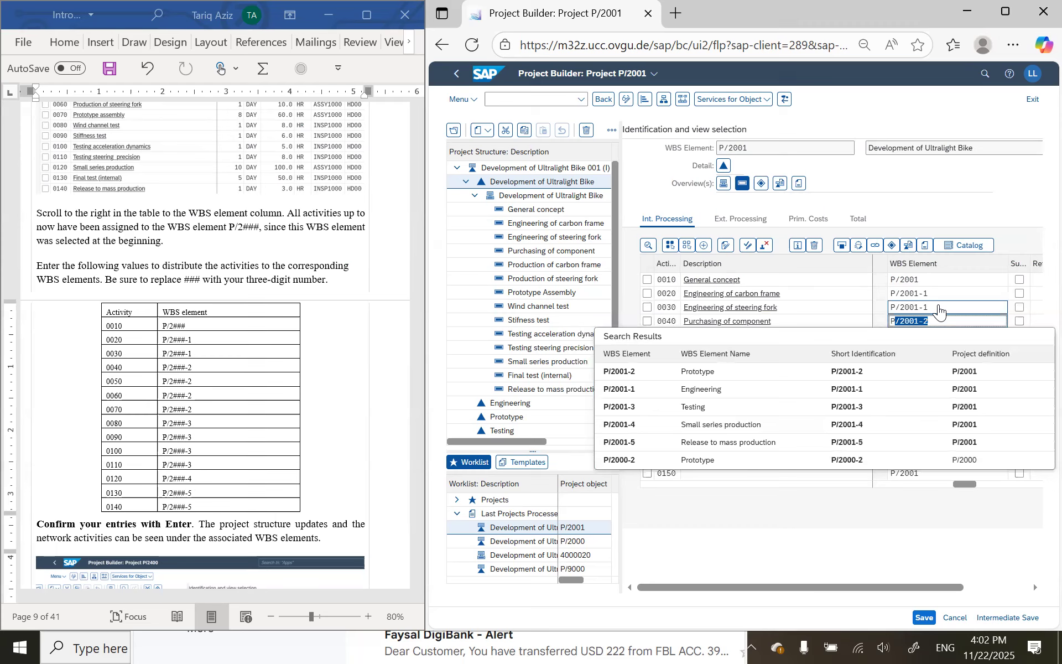
{"action": "key", "text": "Return"}
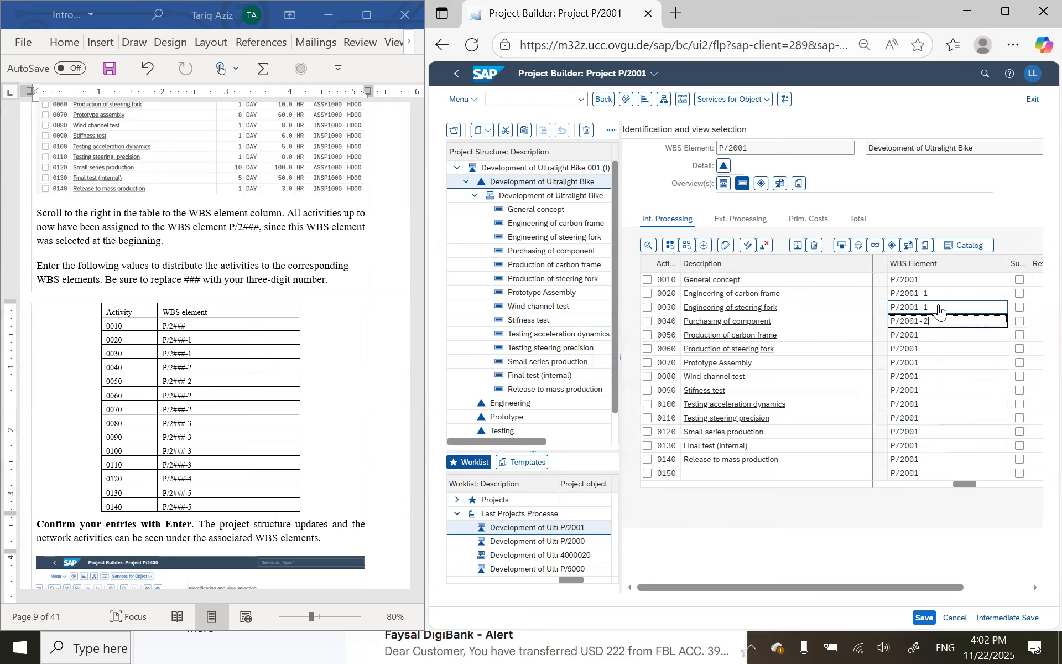
Assign activities 0050, 0060 and 0070 to the copied WBS element P/2001-2
{"action": "key", "text": "Down"}
{"action": "key", "text": "ctrl+v"}
{"action": "key", "text": "Down"}
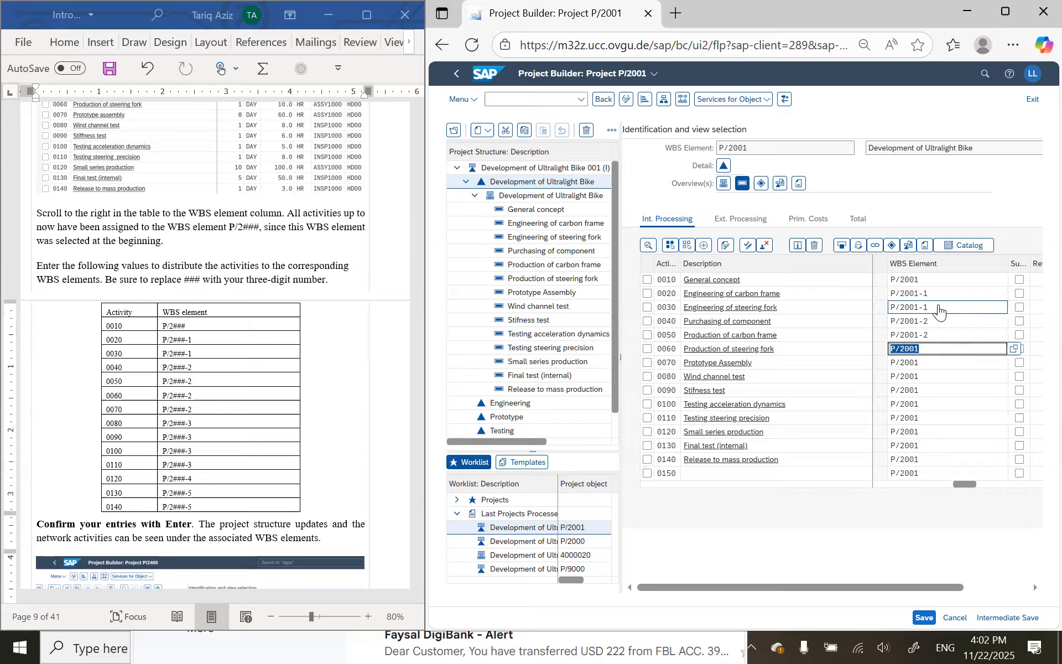
{"action": "key", "text": "ctrl+v"}
{"action": "key", "text": "Down"}
{"action": "key", "text": "ctrl+v"}
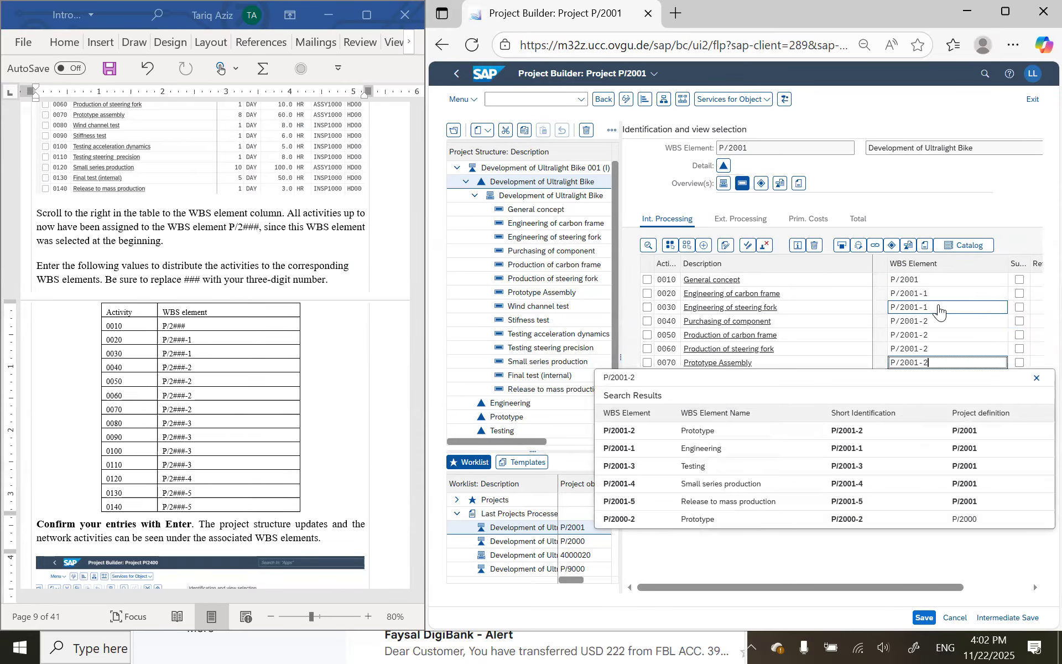
{"action": "key", "text": "Down"}
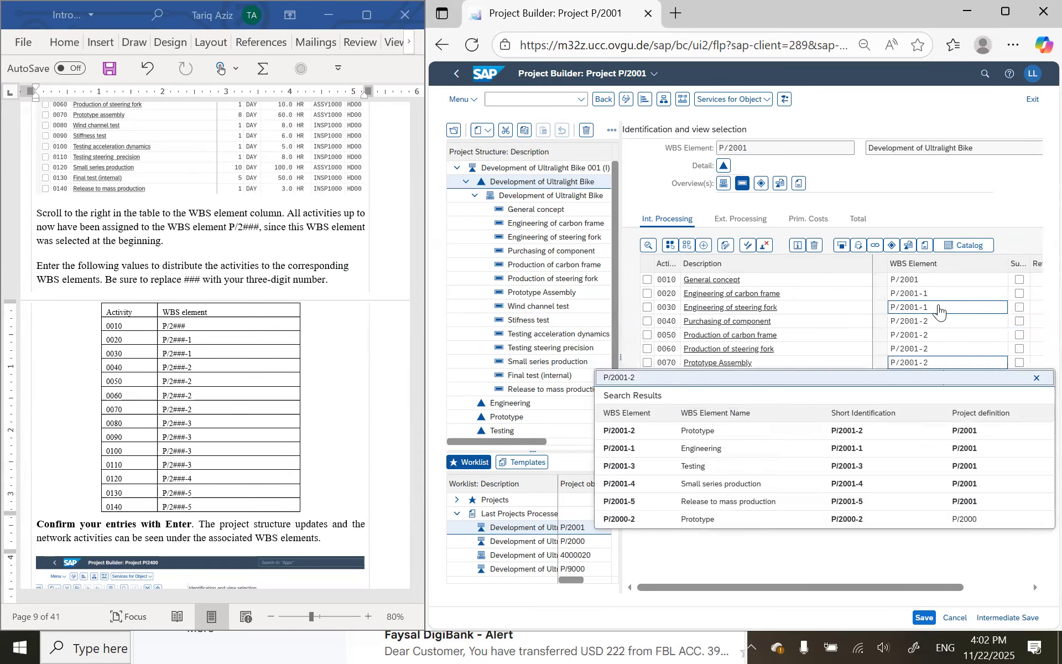
{"action": "key", "text": "Return"}
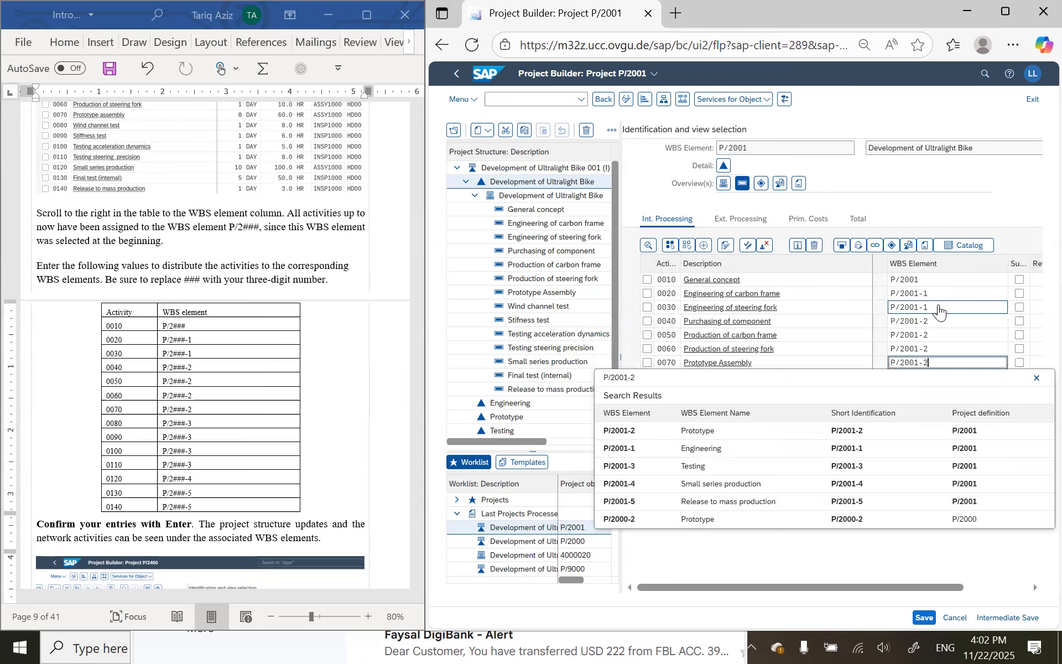
{"action": "left_click", "coordinate": [1036, 378]}
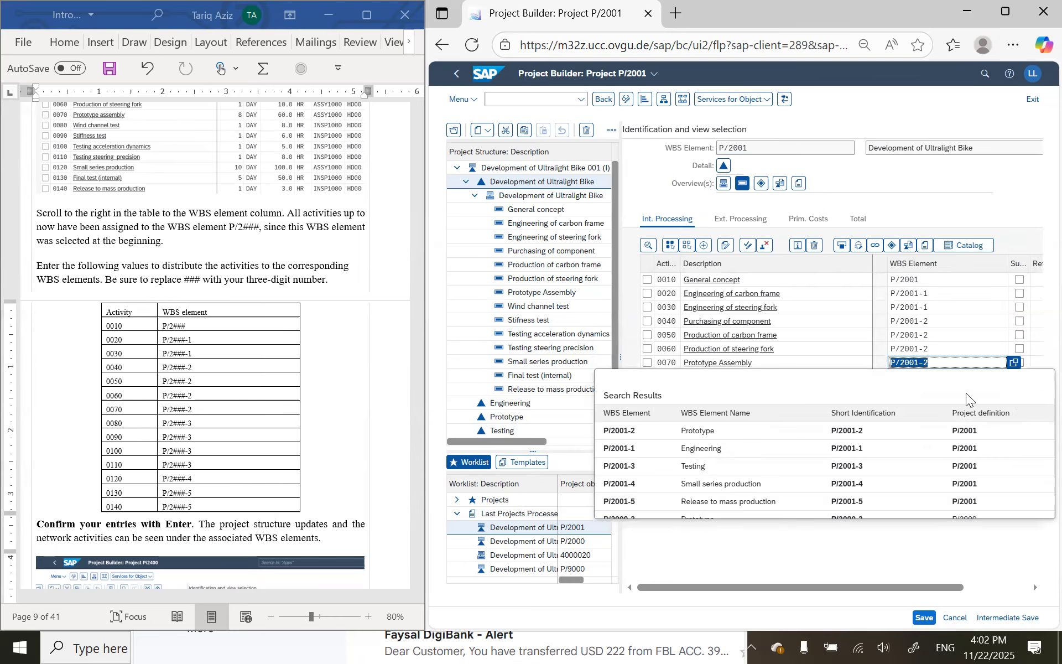
{"action": "left_click", "coordinate": [942, 366]}
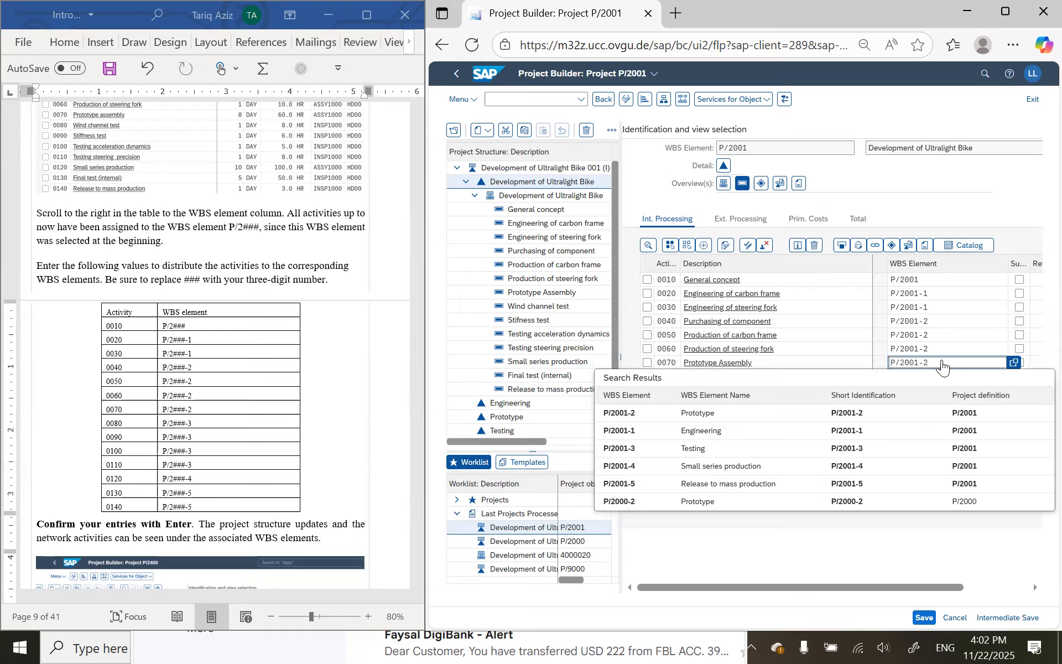
{"action": "key", "text": "Down"}
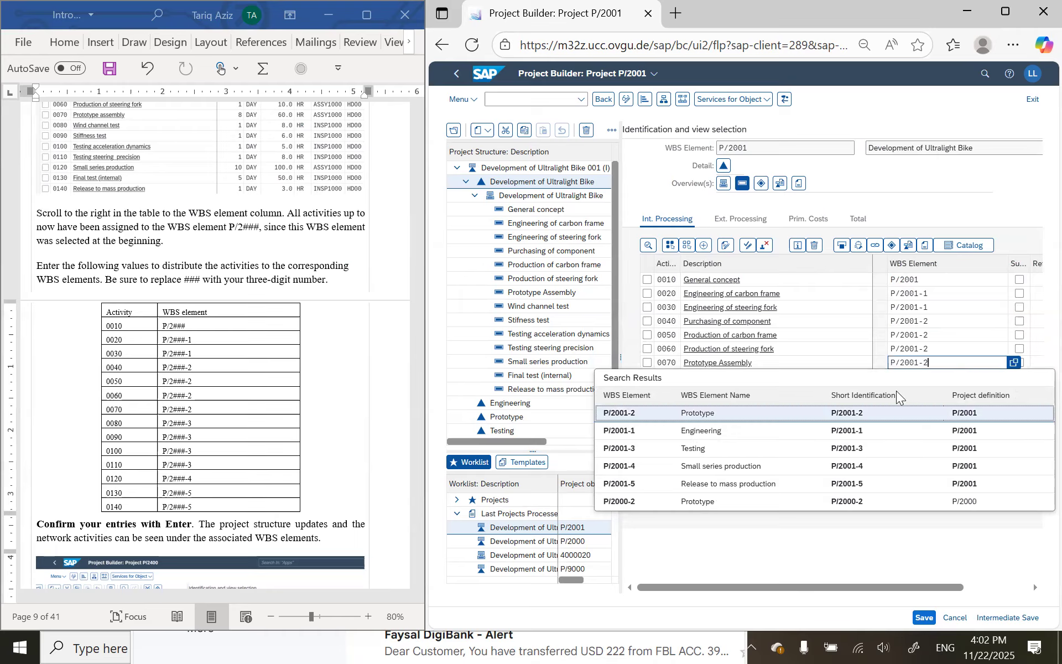
{"action": "left_click", "coordinate": [802, 413]}
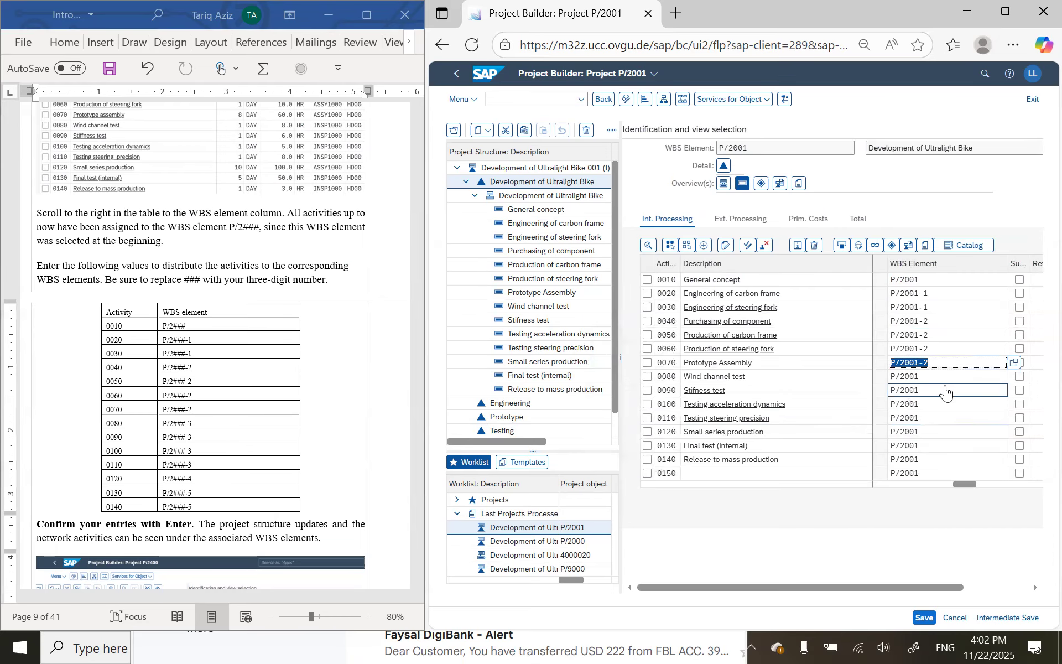
Assign activity 0080, Wind channel test, to WBS element P/2001-3
{"action": "key", "text": "Down"}
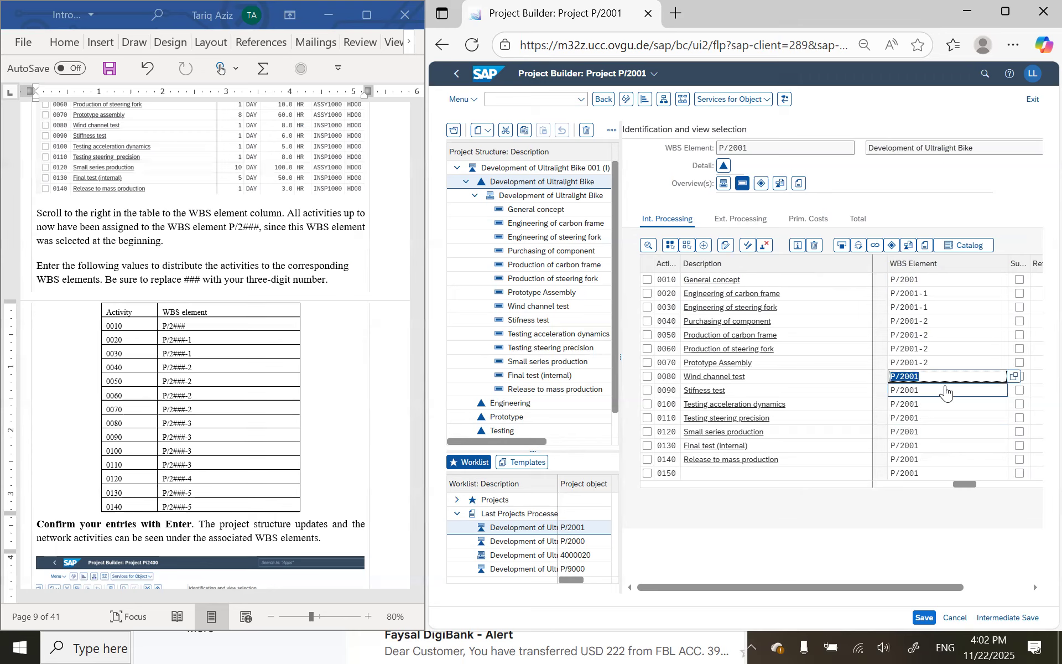
{"action": "key", "text": "End"}
{"action": "type", "text": "-3"}
{"action": "key", "text": "Down"}
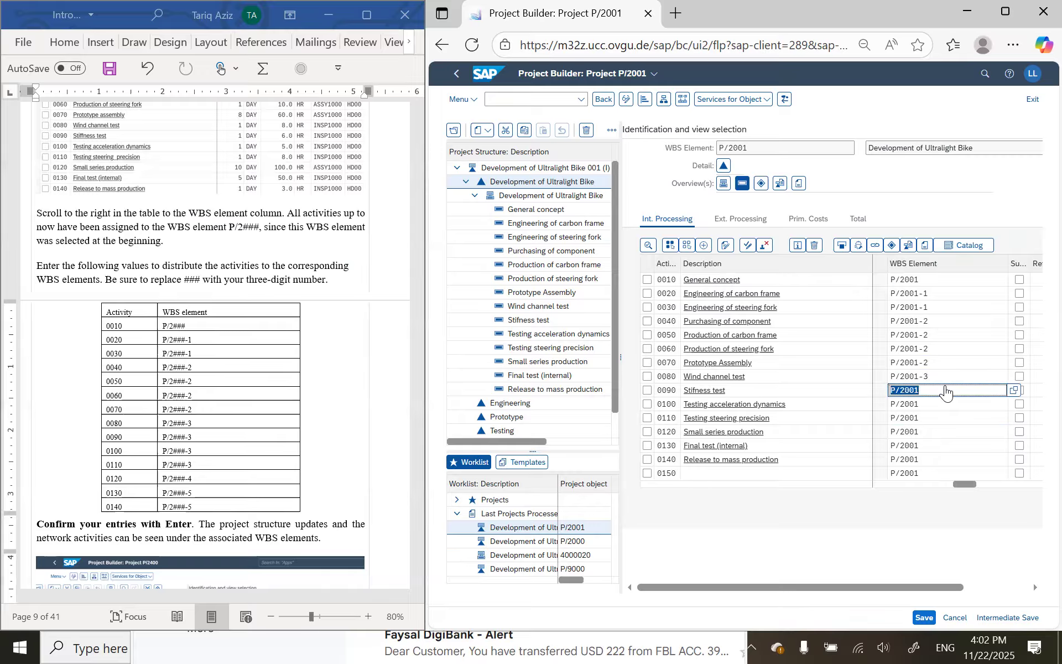
Copy WBS element P/2001-3 from activity 0080 to activities 0090, 0100 and 0110
{"action": "key", "text": "Up"}
{"action": "key", "text": "ctrl+c"}
{"action": "key", "text": "Down"}
{"action": "key", "text": "ctrl+v"}
{"action": "key", "text": "Down"}
{"action": "key", "text": "ctrl+v"}
{"action": "key", "text": "Down"}
{"action": "key", "text": "ctrl+v"}
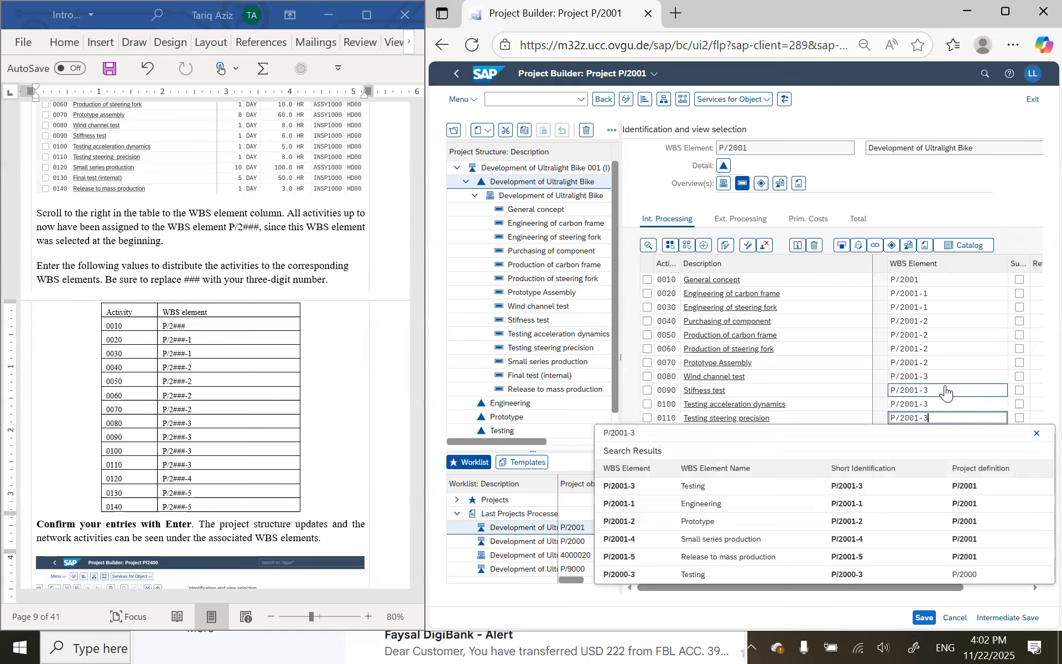
{"action": "left_click", "coordinate": [1037, 435]}
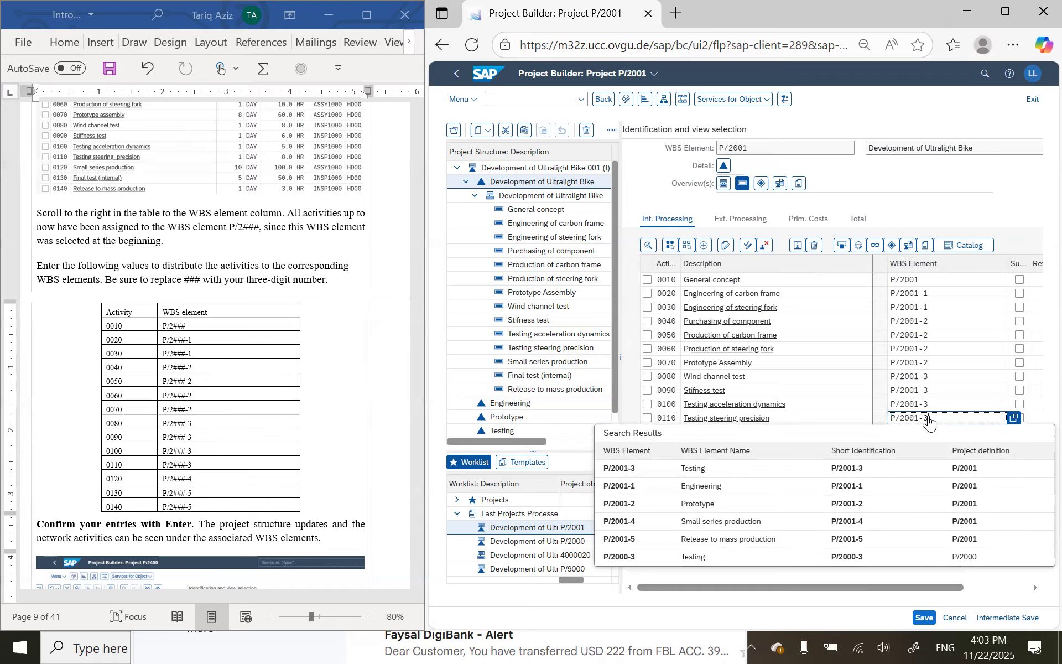
{"action": "key", "text": "Down"}
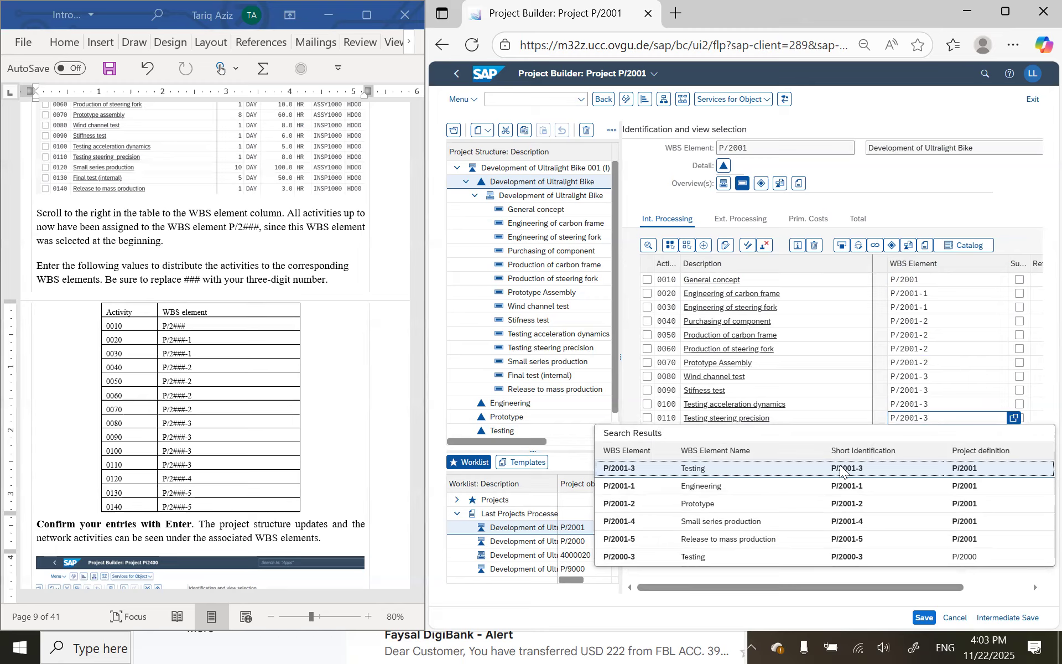
{"action": "left_click", "coordinate": [789, 472]}
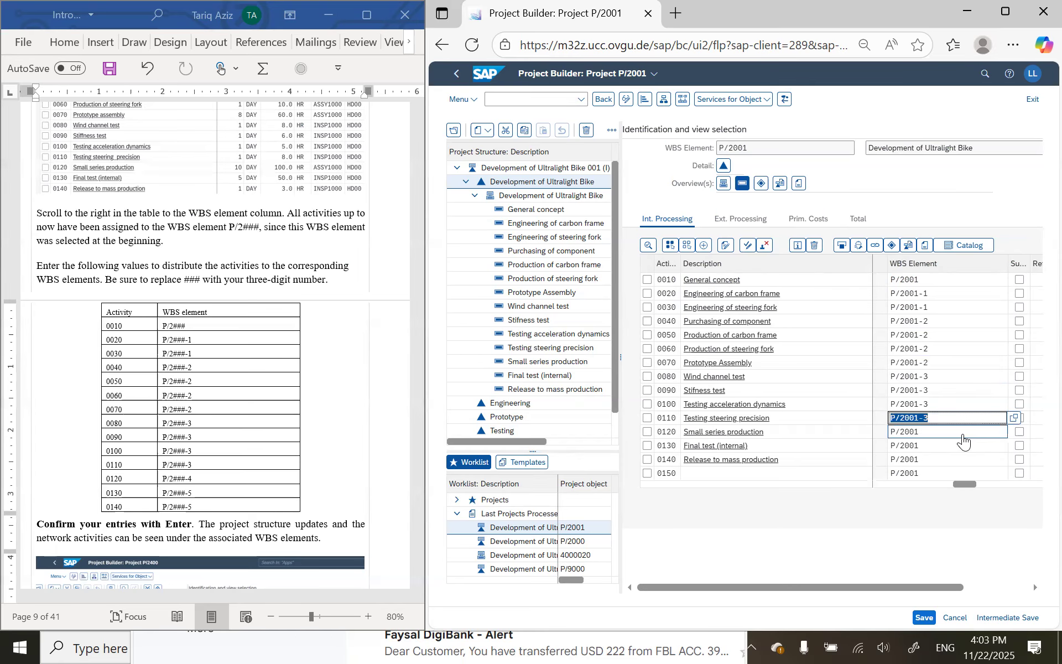
Assign activity 0120, Small series production, to WBS element P/2001-4
{"action": "left_click", "coordinate": [963, 438]}
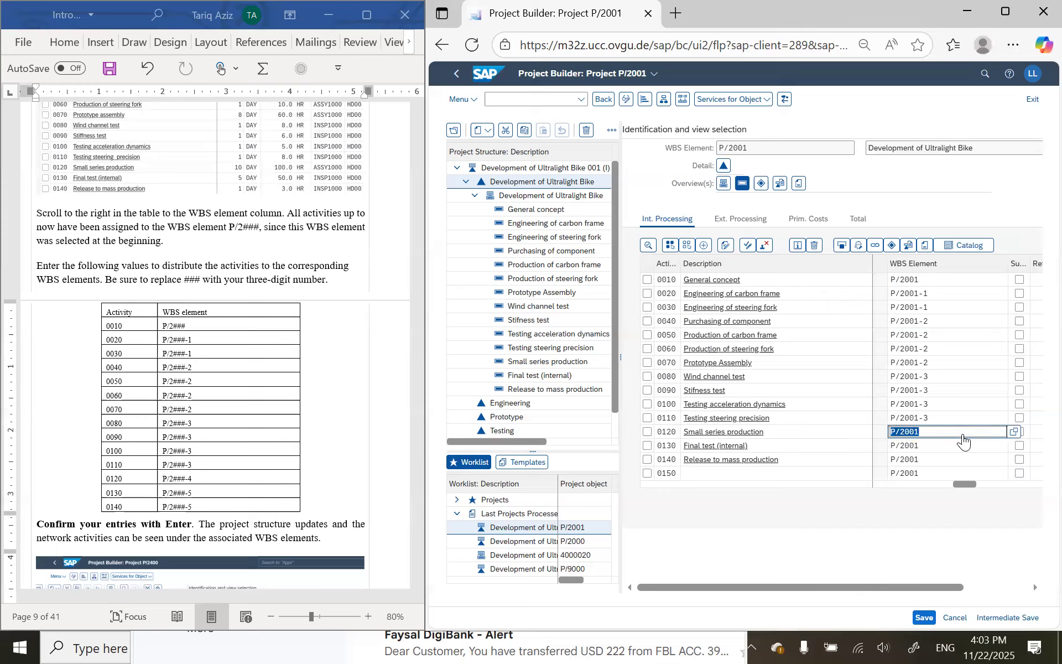
{"action": "key", "text": "End"}
{"action": "type", "text": "-3"}
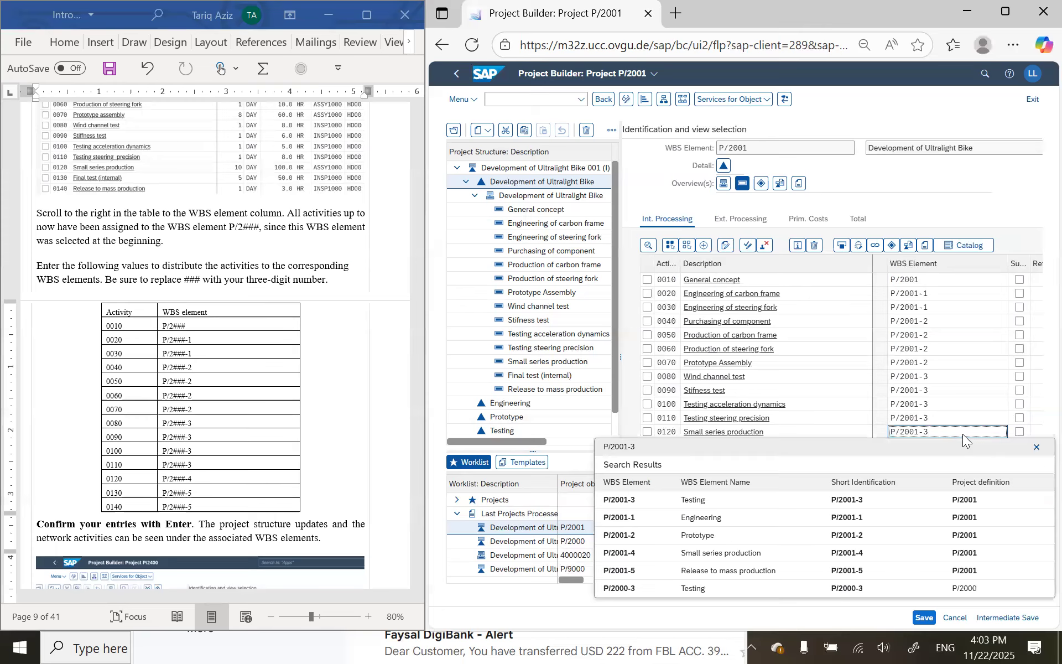
{"action": "key", "text": "BackSpace"}
{"action": "type", "text": "4"}
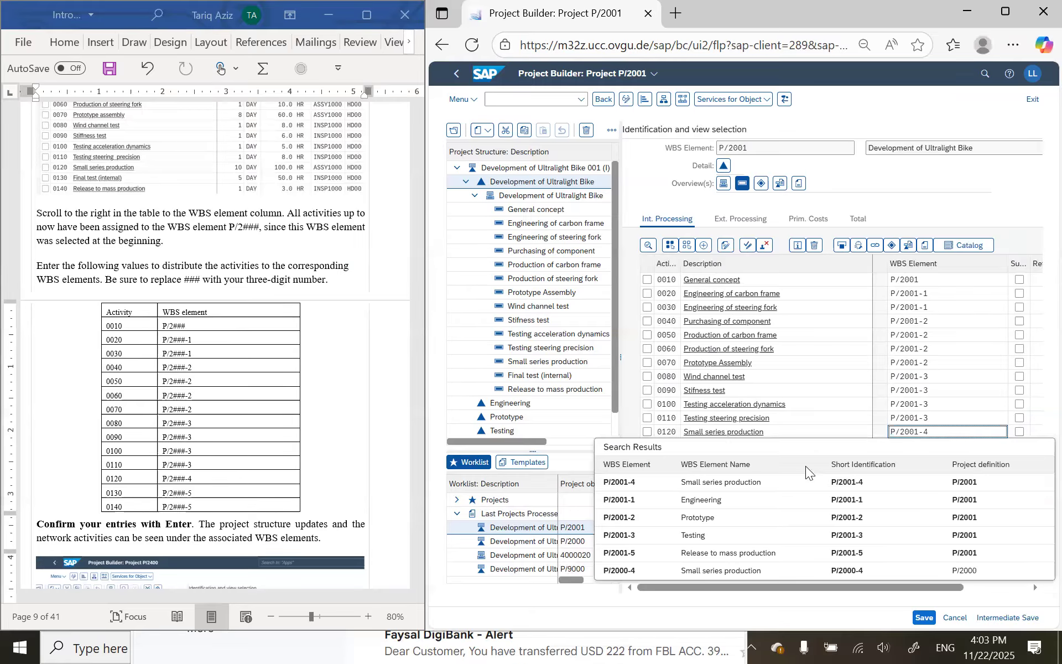
{"action": "left_click", "coordinate": [763, 479]}
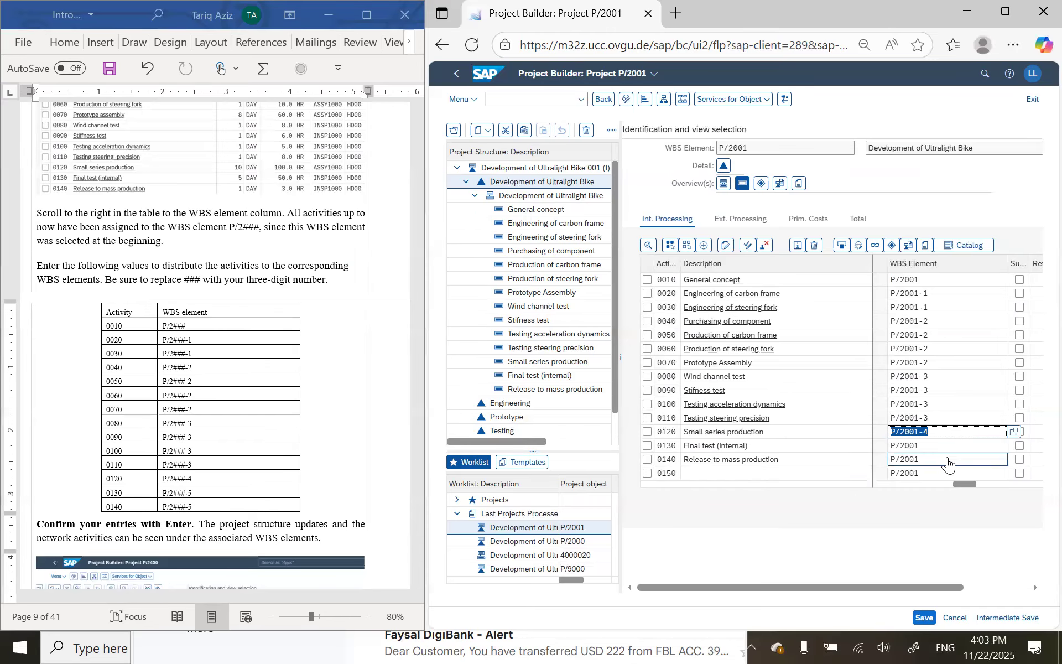
Assign activities 0130, Final test (internal), and 0140, Release to mass production, to WBS element P/2001-5
{"action": "key", "text": "Down"}
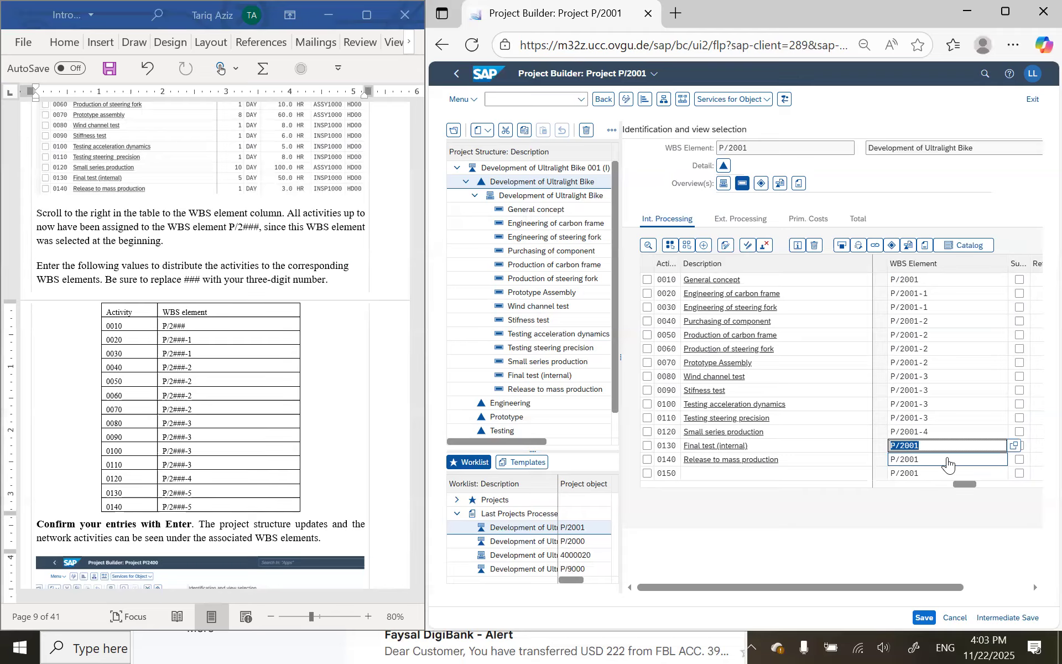
{"action": "key", "text": "End"}
{"action": "type", "text": "-5"}
{"action": "key", "text": "Down"}
{"action": "key", "text": "End"}
{"action": "type", "text": "-5"}
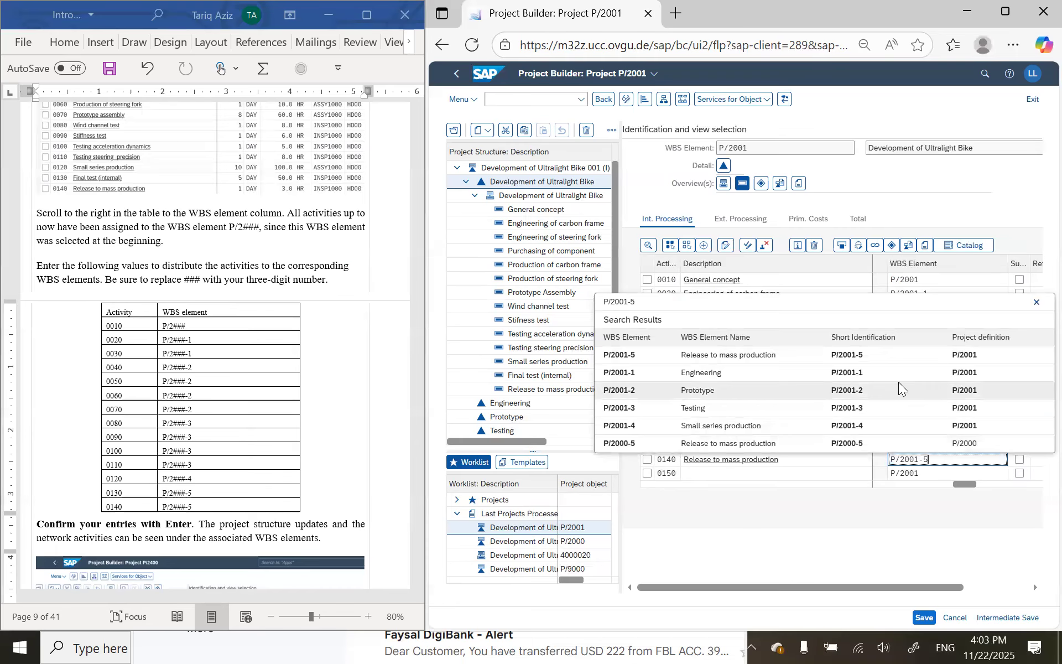
Set activity 0140 to WBS element P/2001-5 and confirm the assignments so the project structure updates
{"action": "left_click", "coordinate": [806, 354]}
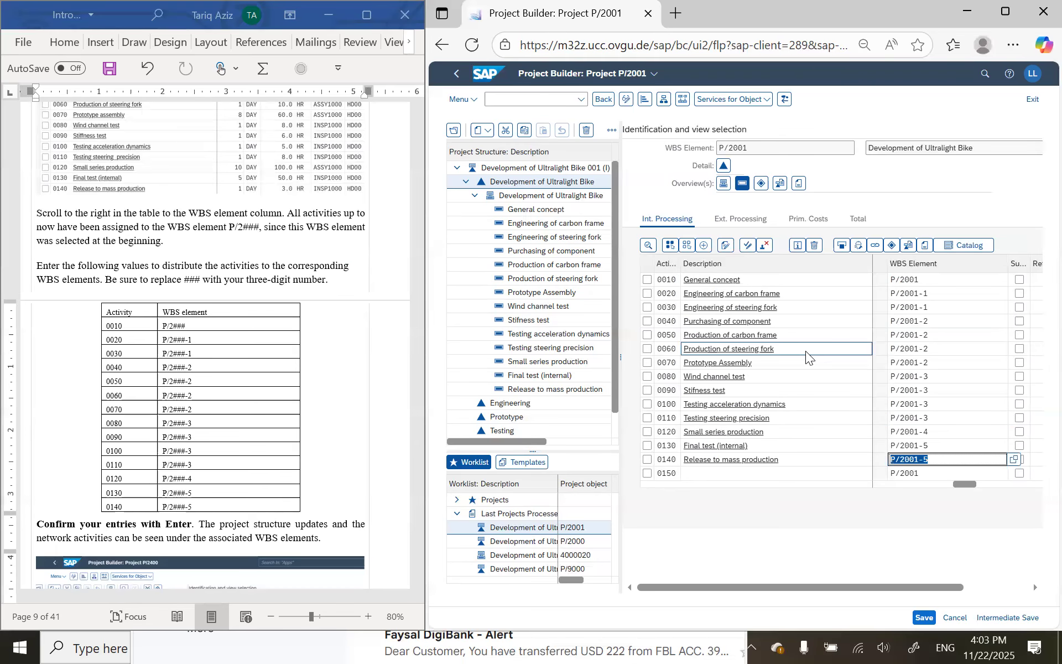
{"action": "scroll", "coordinate": [241, 500], "scroll_direction": "down", "scroll_amount": 5}
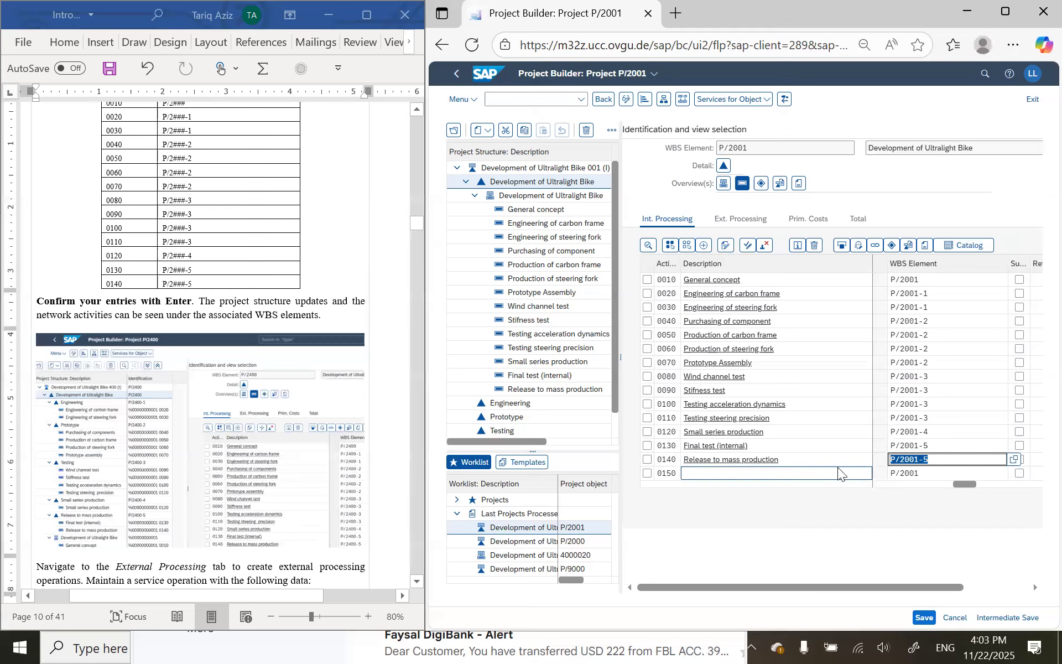
{"action": "left_click", "coordinate": [934, 465]}
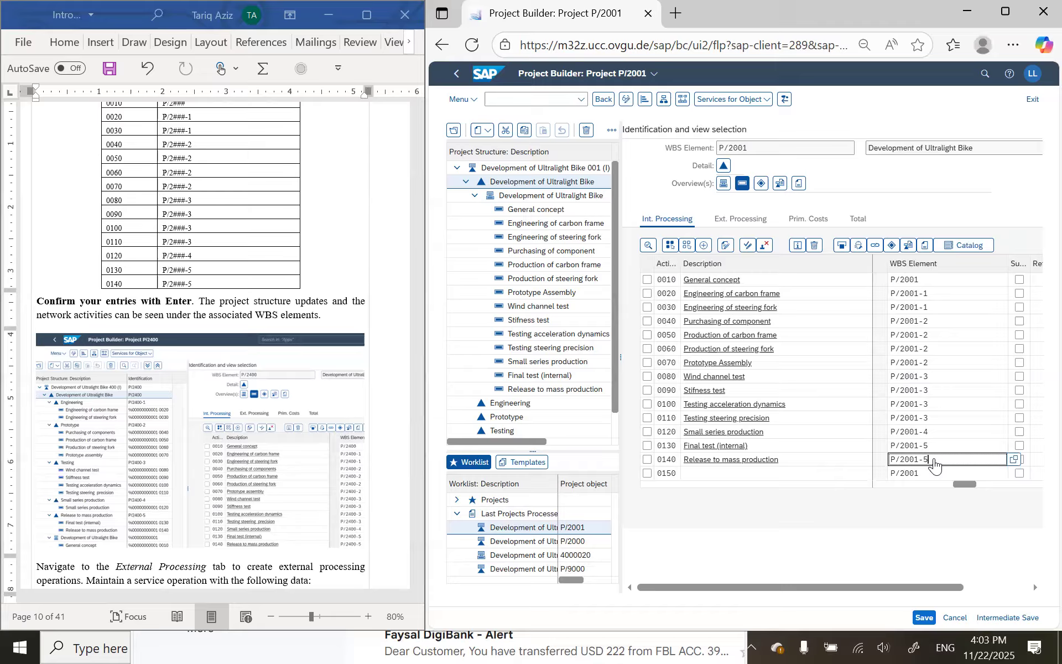
{"action": "key", "text": "Return"}
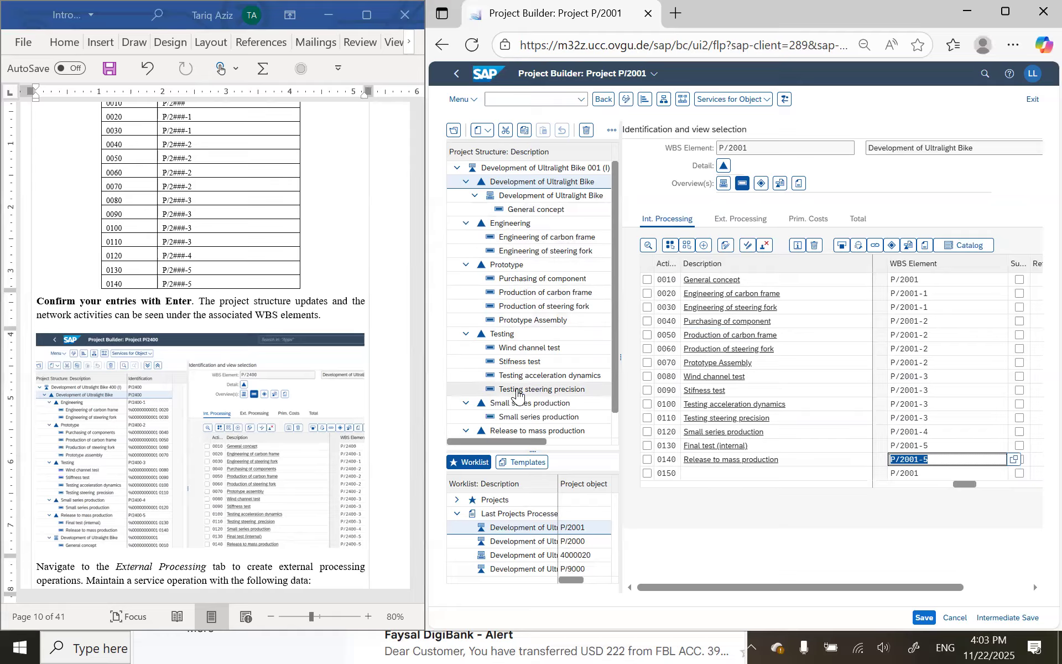
{"action": "scroll", "coordinate": [525, 378], "scroll_direction": "down", "scroll_amount": 1}
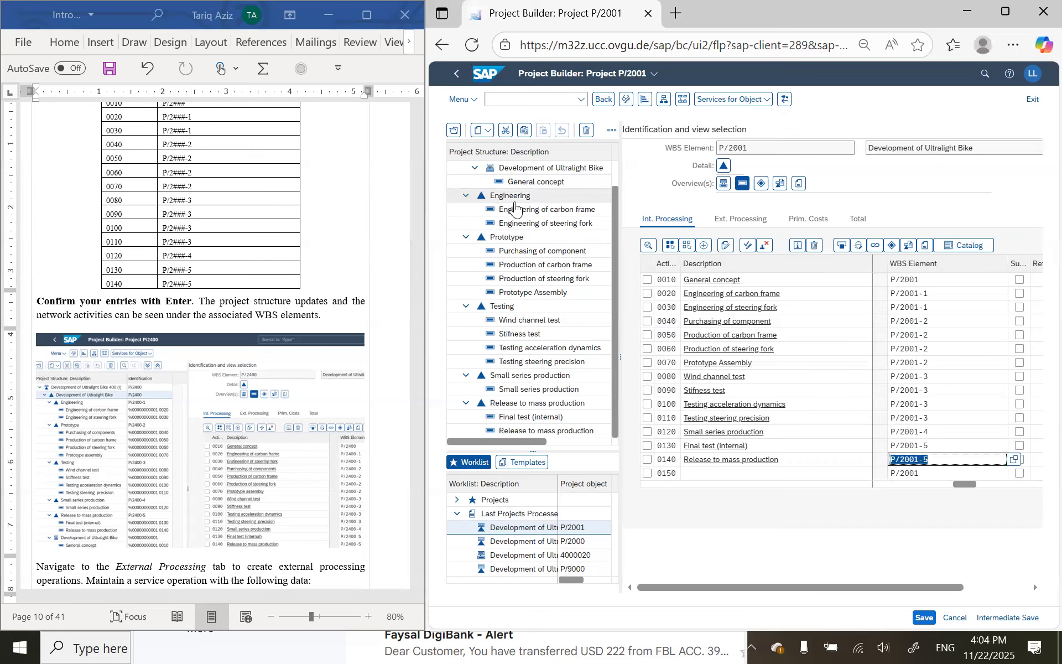
{"action": "scroll", "coordinate": [515, 206], "scroll_direction": "up", "scroll_amount": 1}
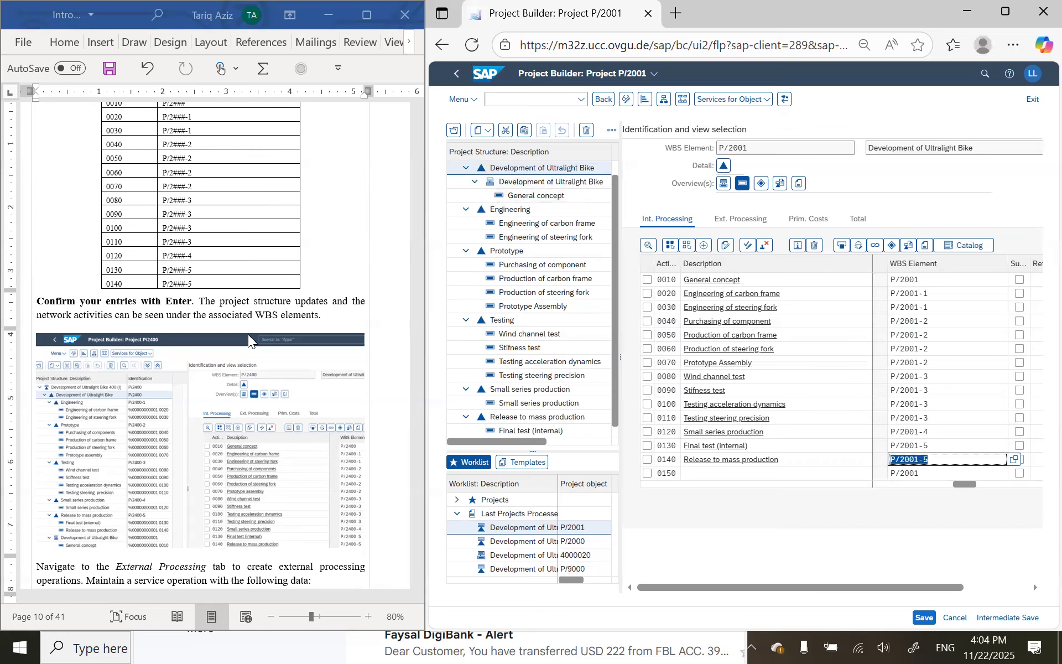
Add external processing activity 0045 with the service option enabled and the description Outsourcing gear
{"action": "scroll", "coordinate": [248, 335], "scroll_direction": "down", "scroll_amount": 3}
{"action": "scroll", "coordinate": [248, 334], "scroll_direction": "down", "scroll_amount": 3}
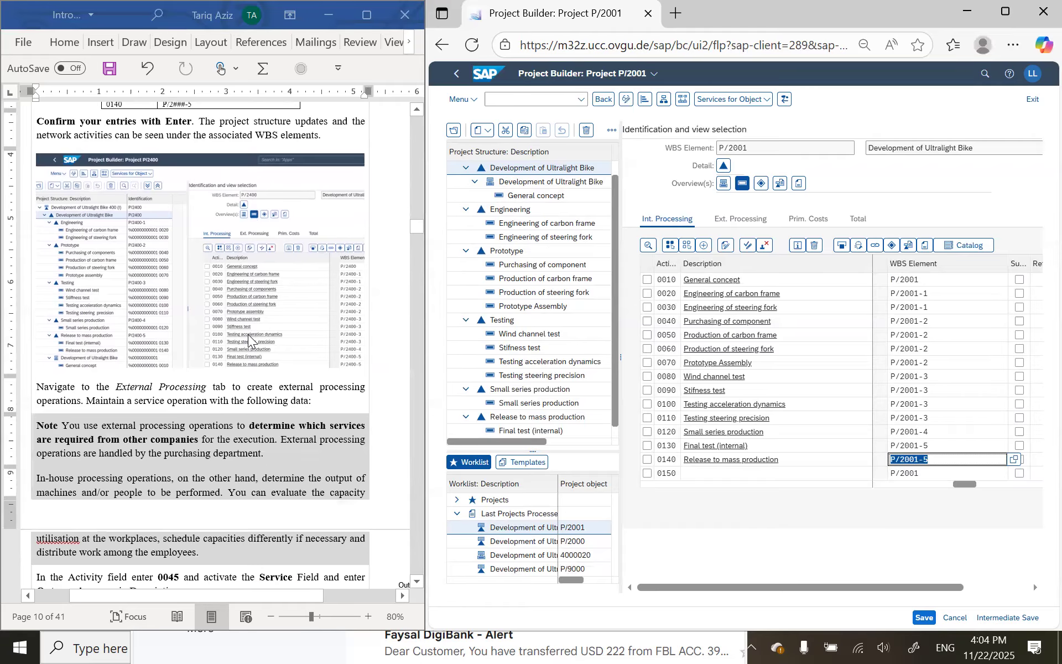
{"action": "scroll", "coordinate": [248, 334], "scroll_direction": "down", "scroll_amount": 5}
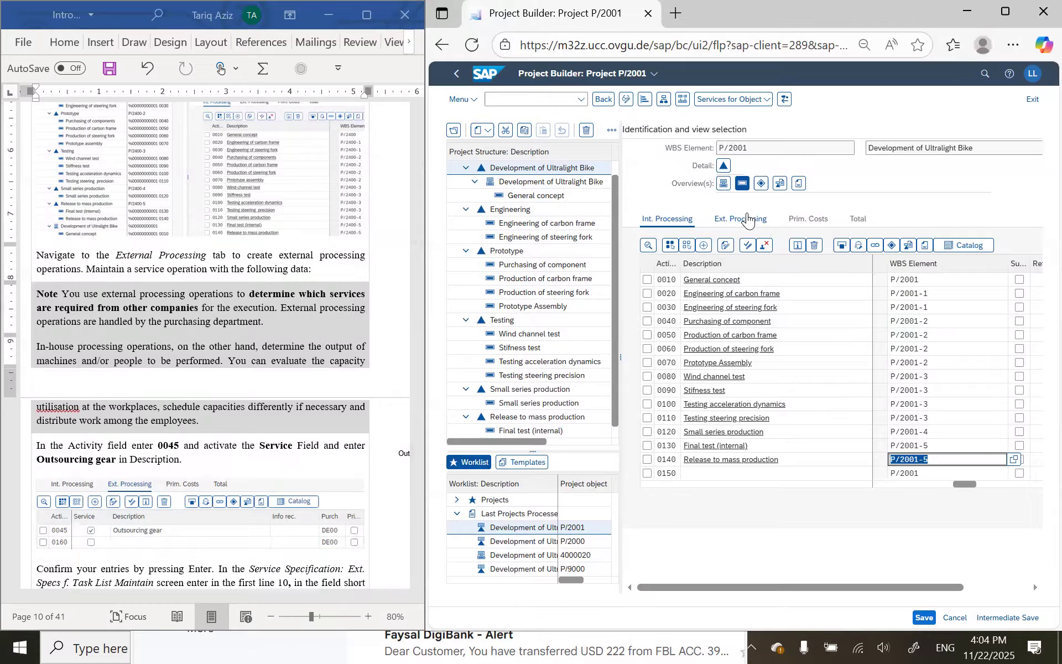
{"action": "left_click", "coordinate": [748, 219]}
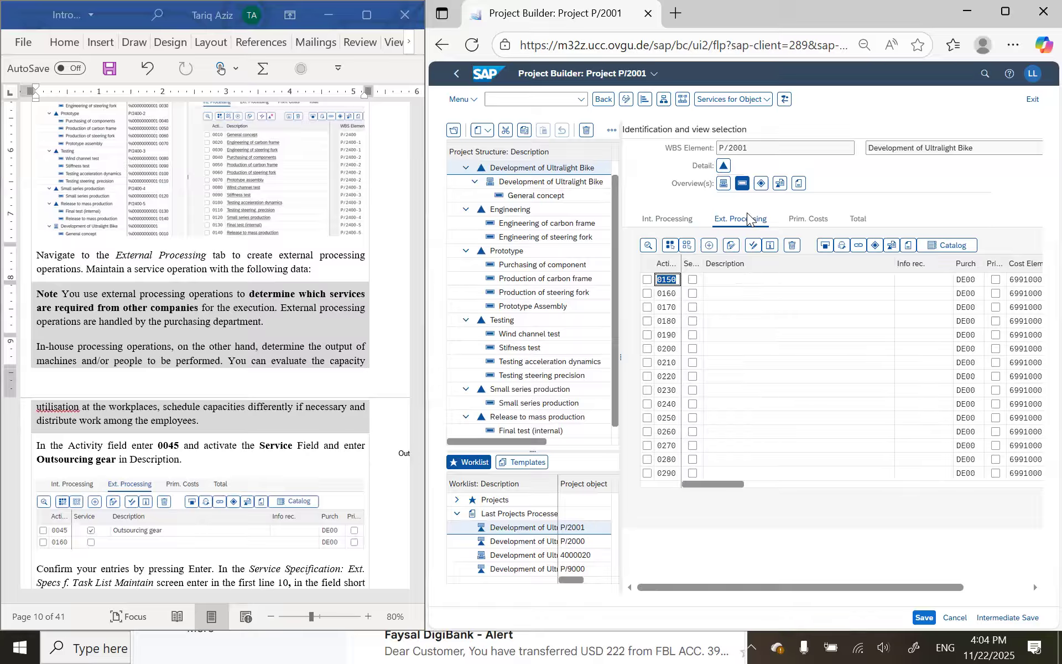
{"action": "type", "text": "0"}
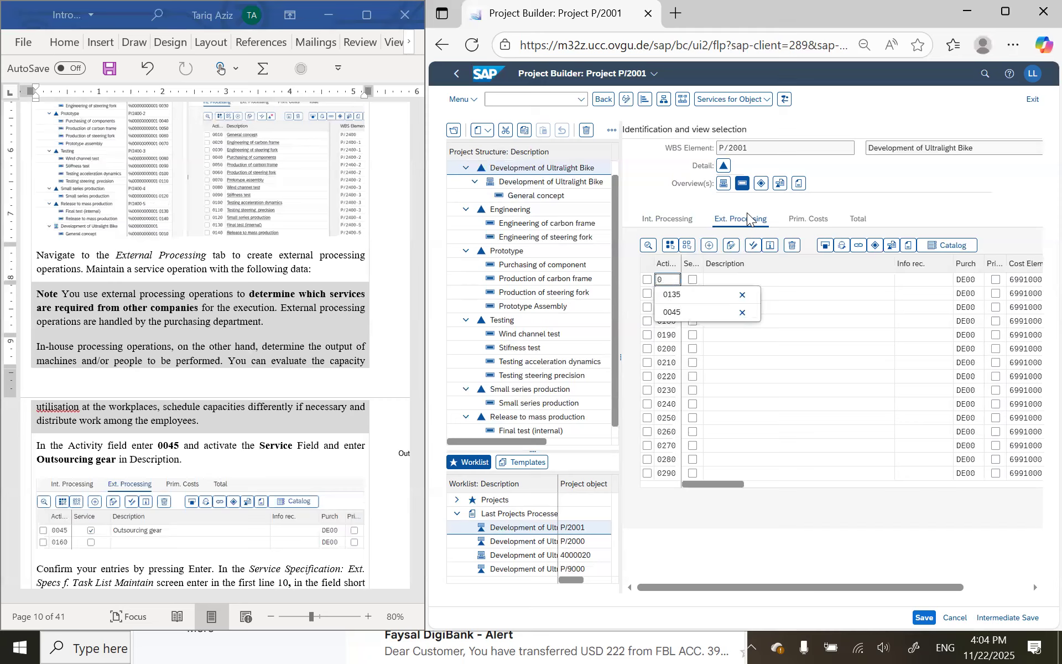
{"action": "type", "text": "045"}
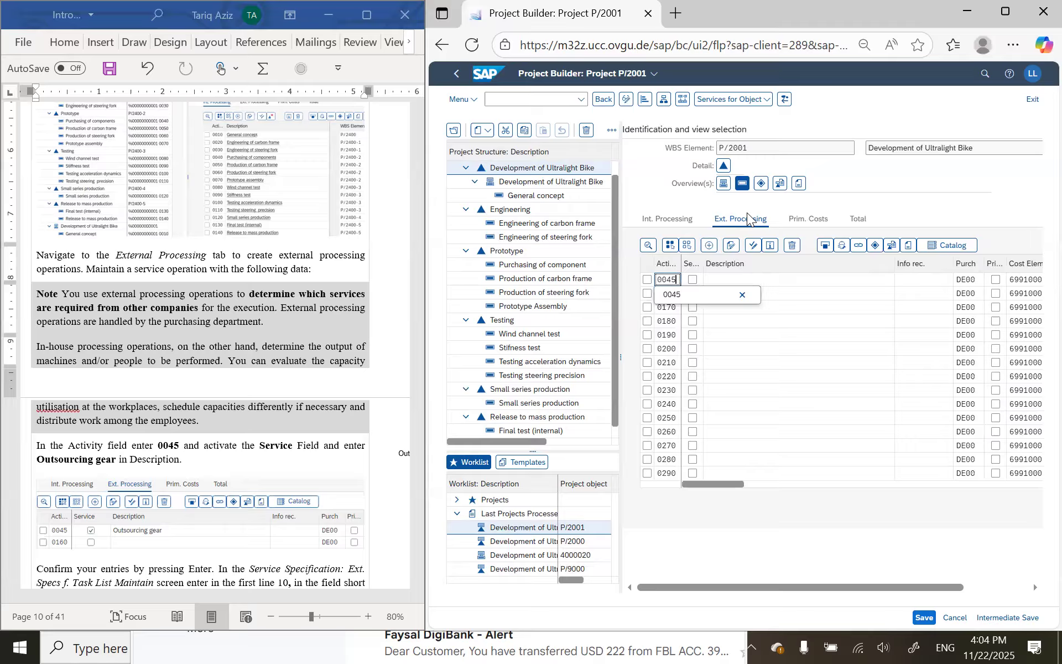
{"action": "key", "text": "Tab"}
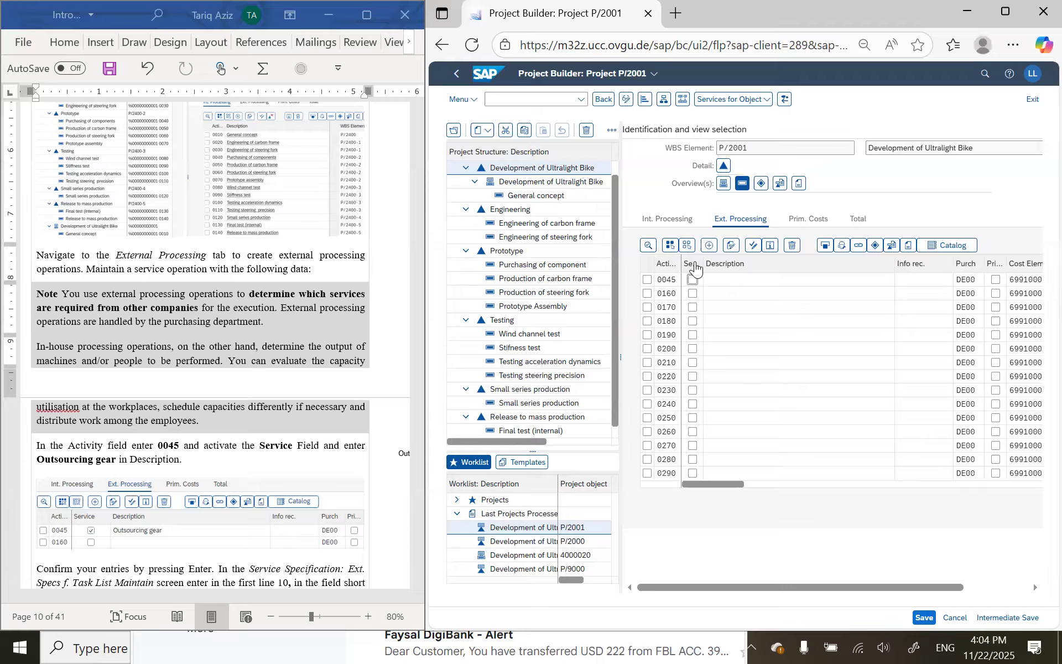
{"action": "left_click", "coordinate": [694, 280]}
{"action": "left_click", "coordinate": [742, 281]}
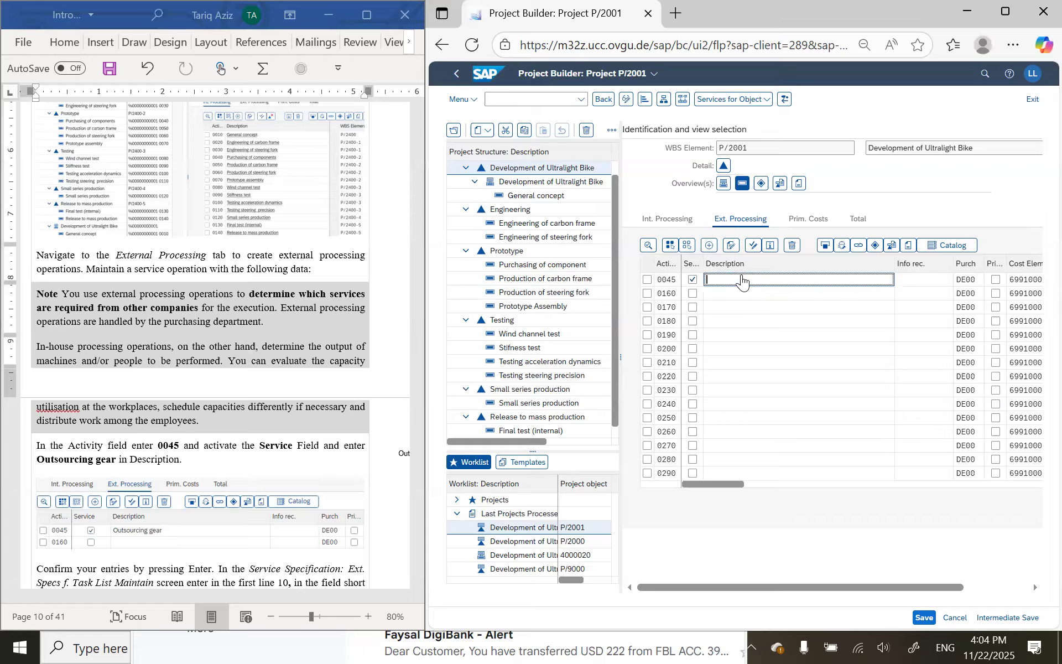
{"action": "type", "text": "Ou"}
{"action": "key", "text": "Down"}
{"action": "key", "text": "Return"}
Confirm activity 0045, Outsourcing gear, to open its service specifications
{"action": "scroll", "coordinate": [281, 401], "scroll_direction": "down", "scroll_amount": 5}
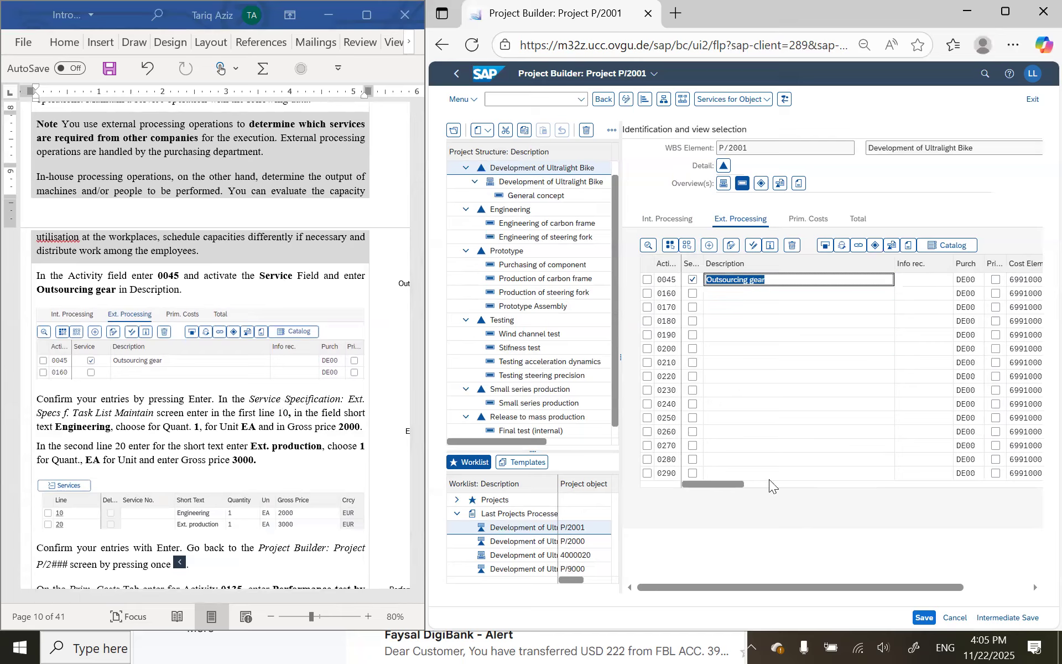
{"action": "left_click_drag", "start_coordinate": [742, 481], "coordinate": [688, 481]}
{"action": "triple_click", "coordinate": [814, 285]}
{"action": "key", "text": "Return"}
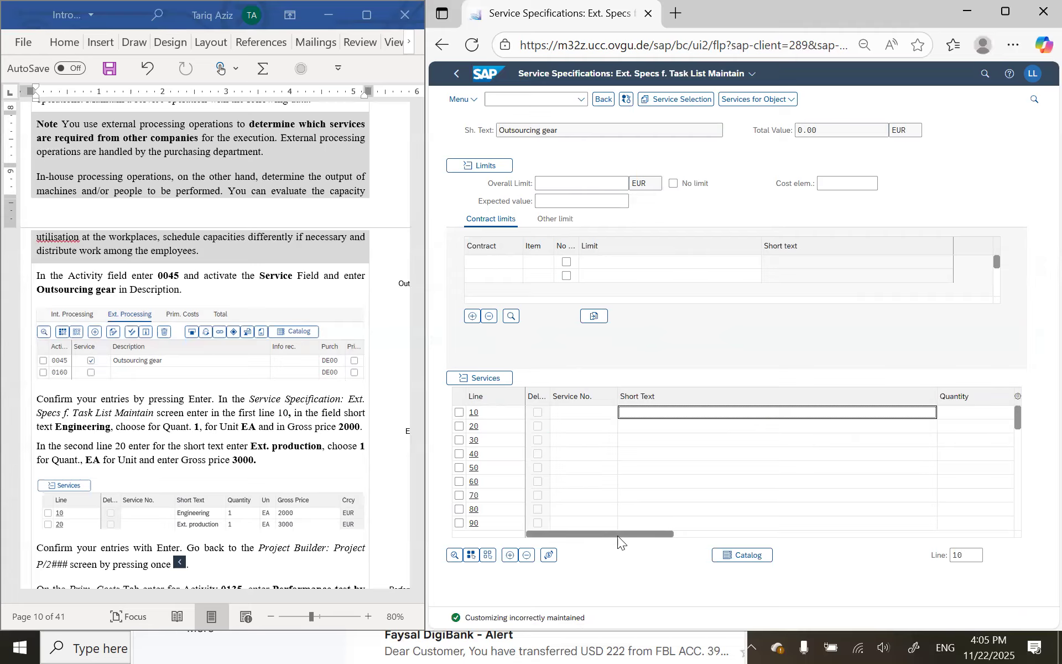
Enter the short text Engineering and quantity 1 in service line 10
{"action": "left_click_drag", "start_coordinate": [621, 532], "coordinate": [556, 531]}
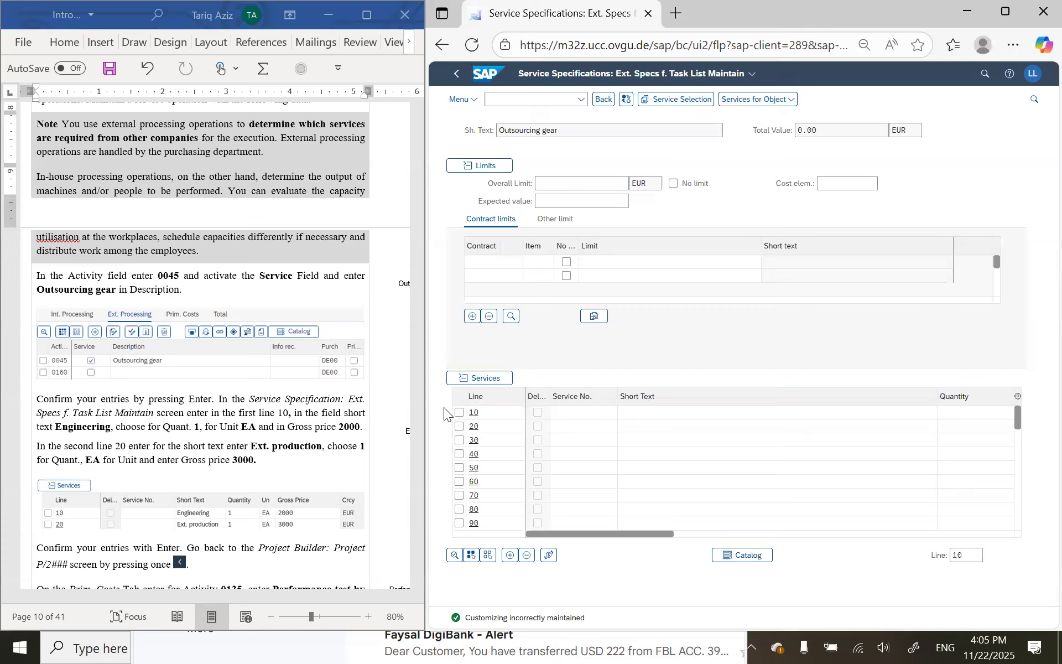
{"action": "left_click", "coordinate": [607, 482]}
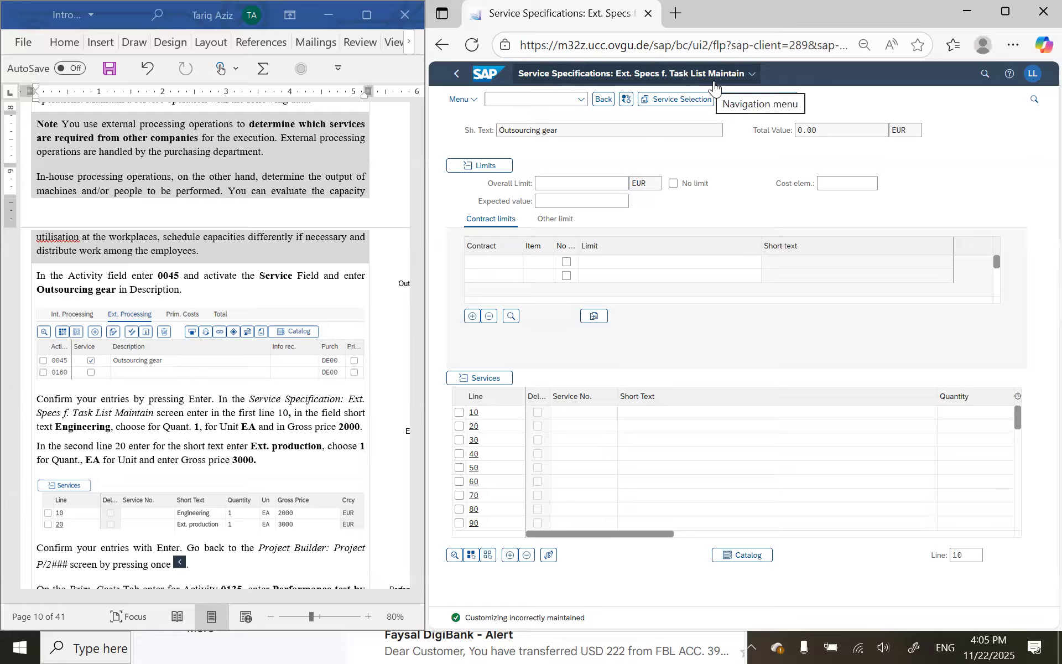
{"action": "left_click", "coordinate": [555, 413]}
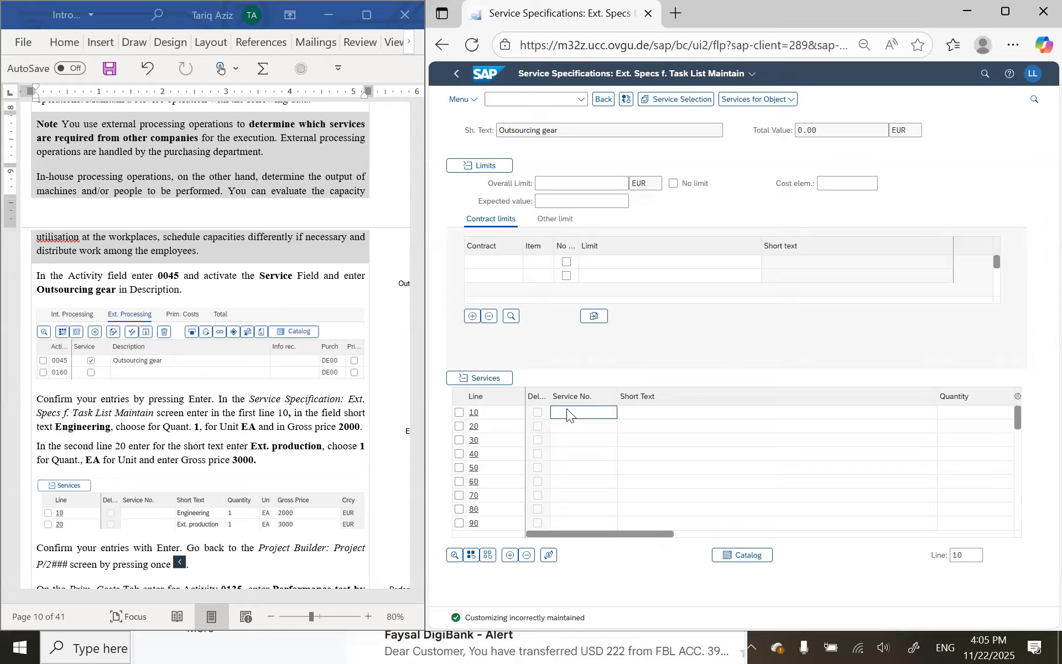
{"action": "left_click", "coordinate": [634, 412]}
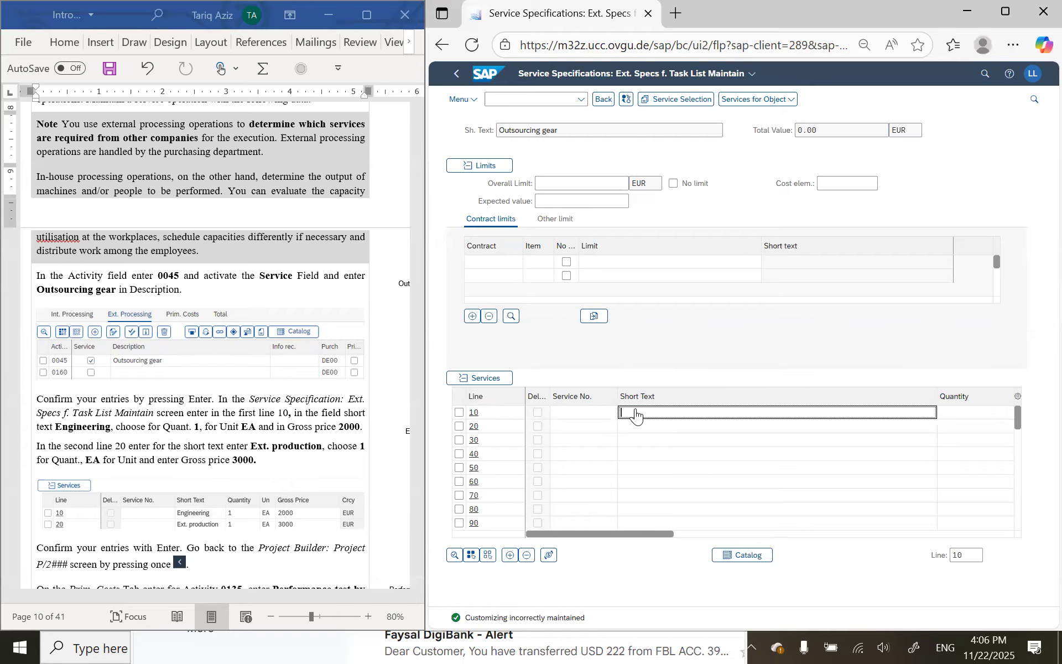
{"action": "type", "text": "E"}
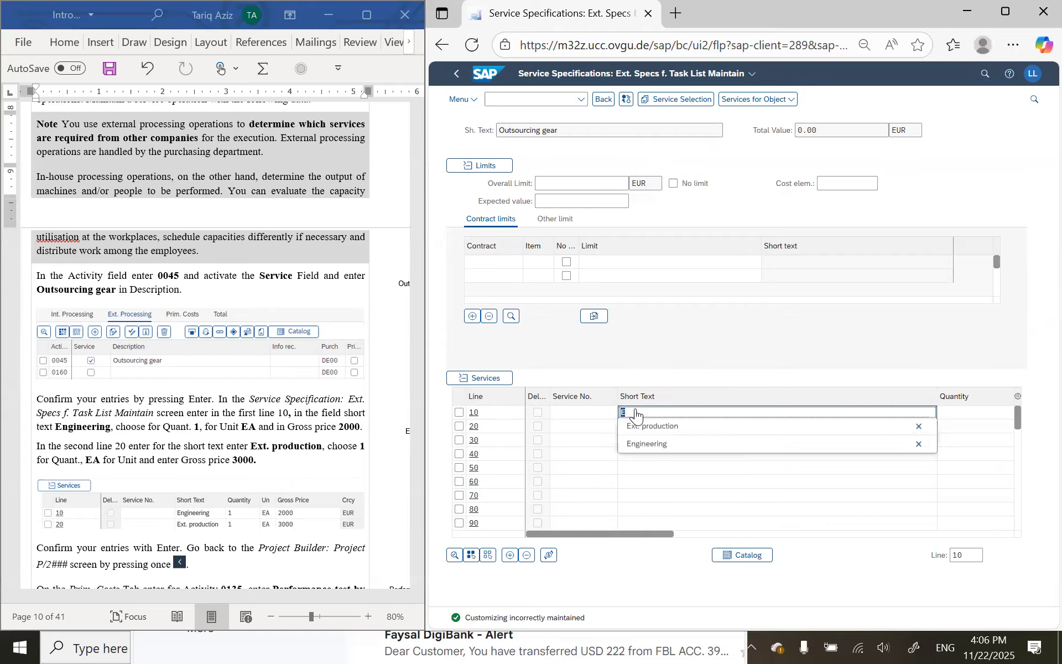
{"action": "left_click", "coordinate": [646, 447]}
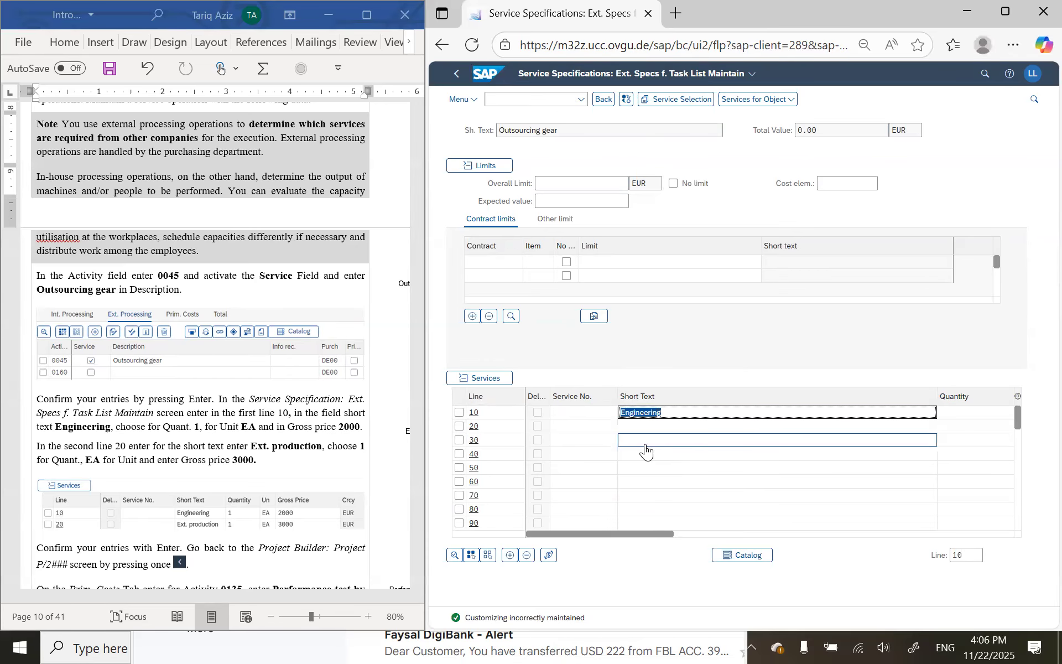
{"action": "left_click", "coordinate": [966, 420]}
{"action": "type", "text": "1"}
{"action": "key", "text": "Tab"}
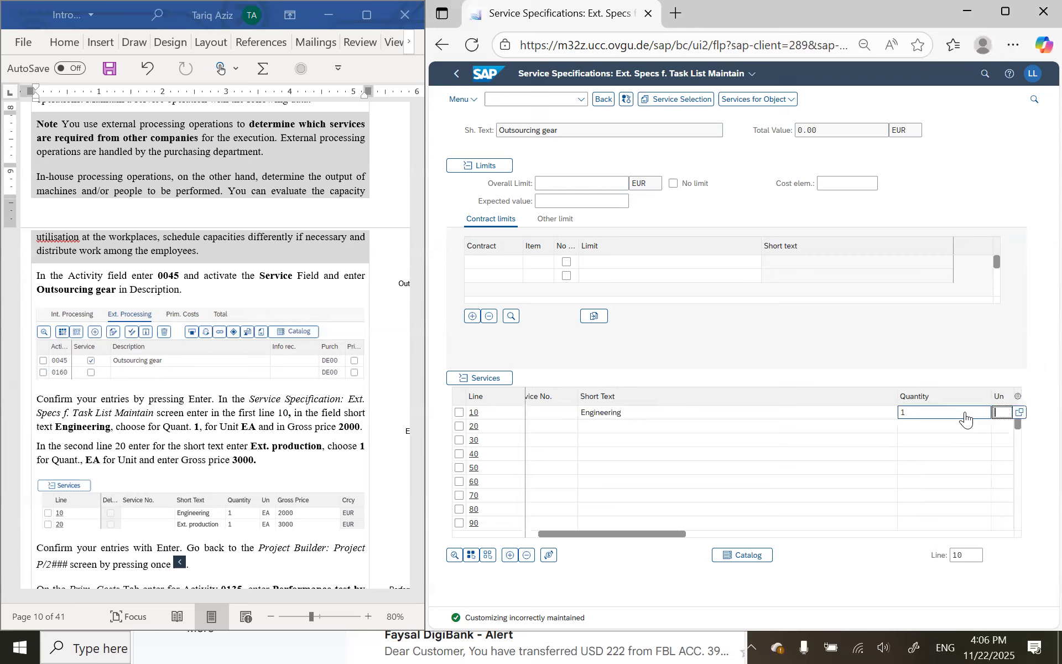
Set service line 10 to unit EA (Each) and gross price 2000
{"action": "left_click", "coordinate": [1020, 413]}
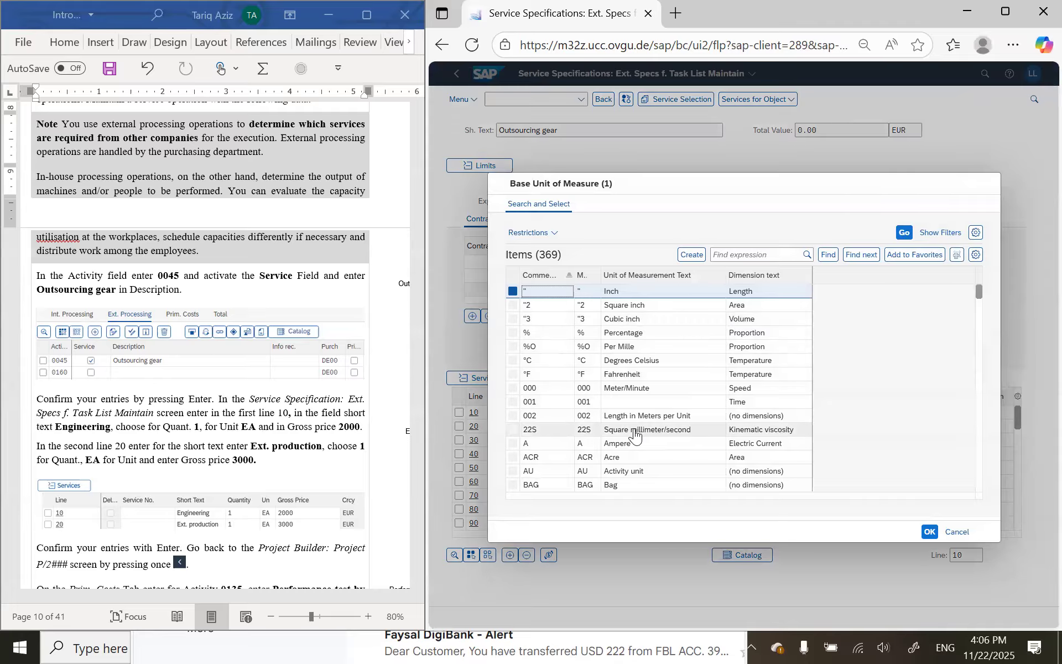
{"action": "scroll", "coordinate": [635, 435], "scroll_direction": "down", "scroll_amount": 10}
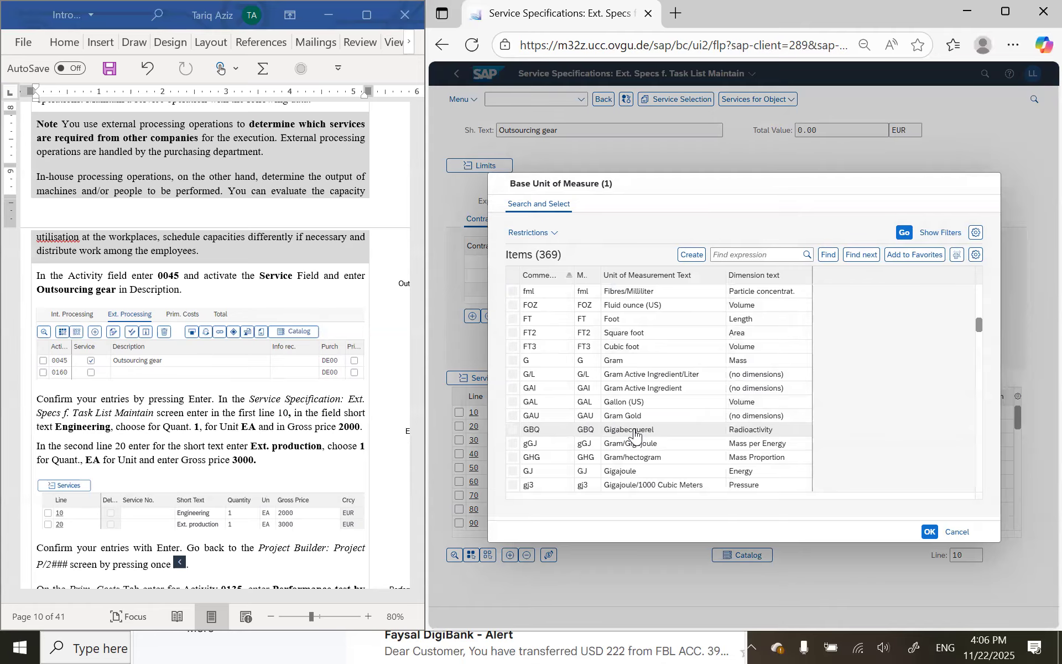
{"action": "scroll", "coordinate": [635, 436], "scroll_direction": "up", "scroll_amount": 5}
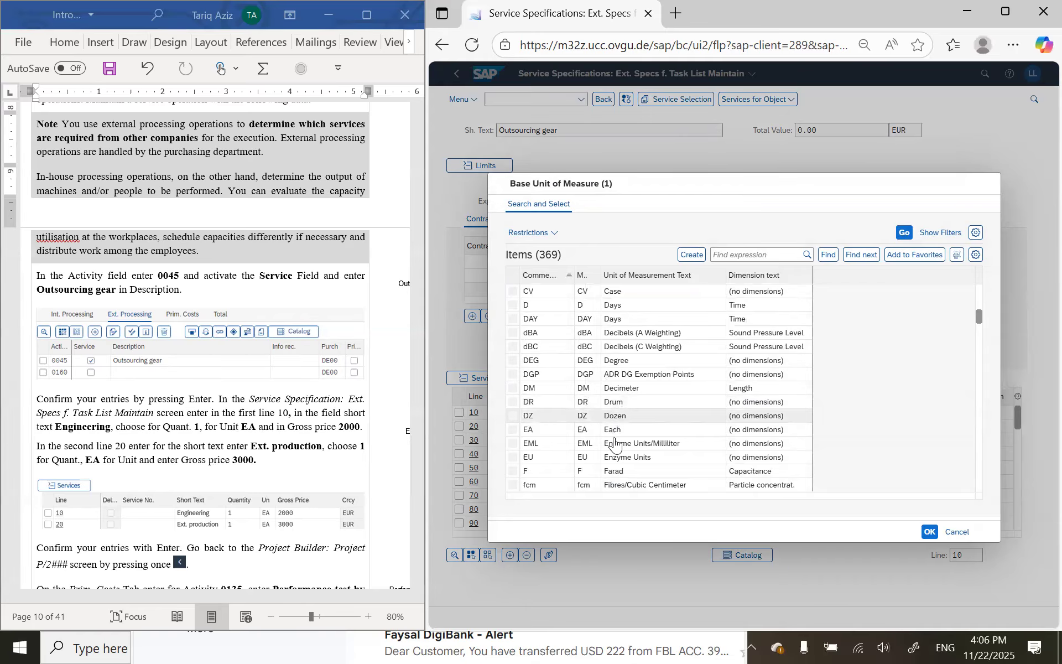
{"action": "left_click", "coordinate": [614, 434]}
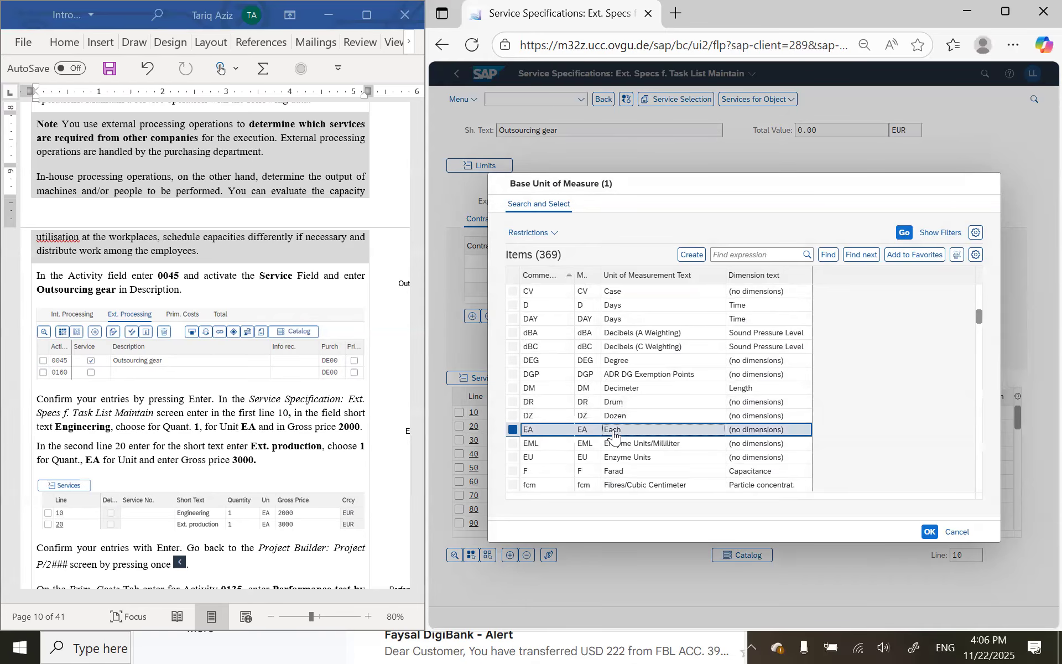
{"action": "double_click", "coordinate": [613, 430]}
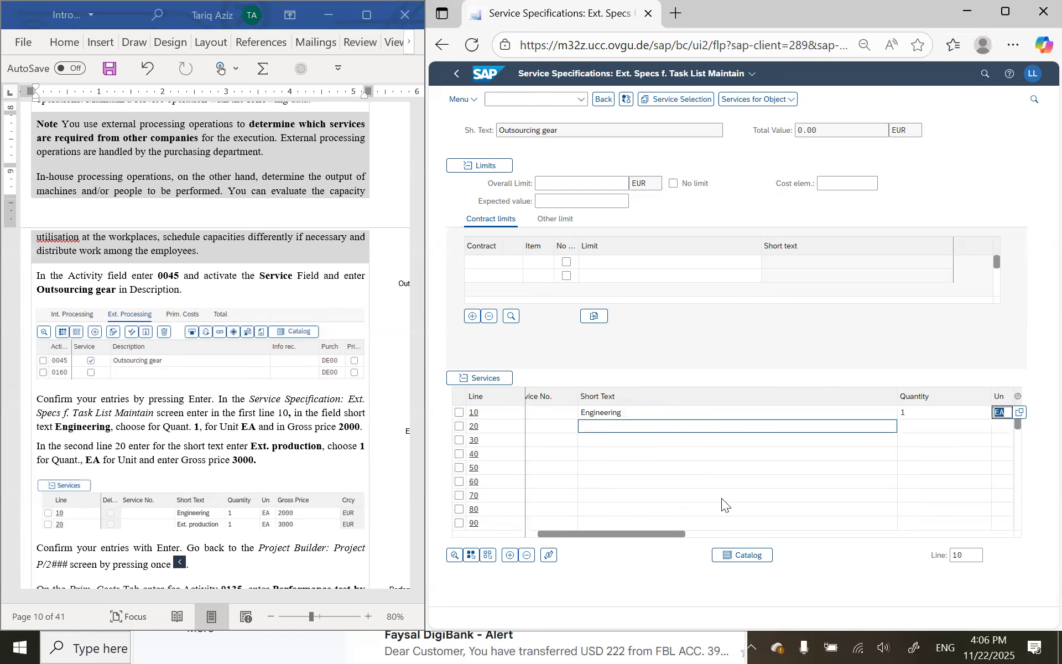
{"action": "key", "text": "Tab"}
{"action": "type", "text": "20"}
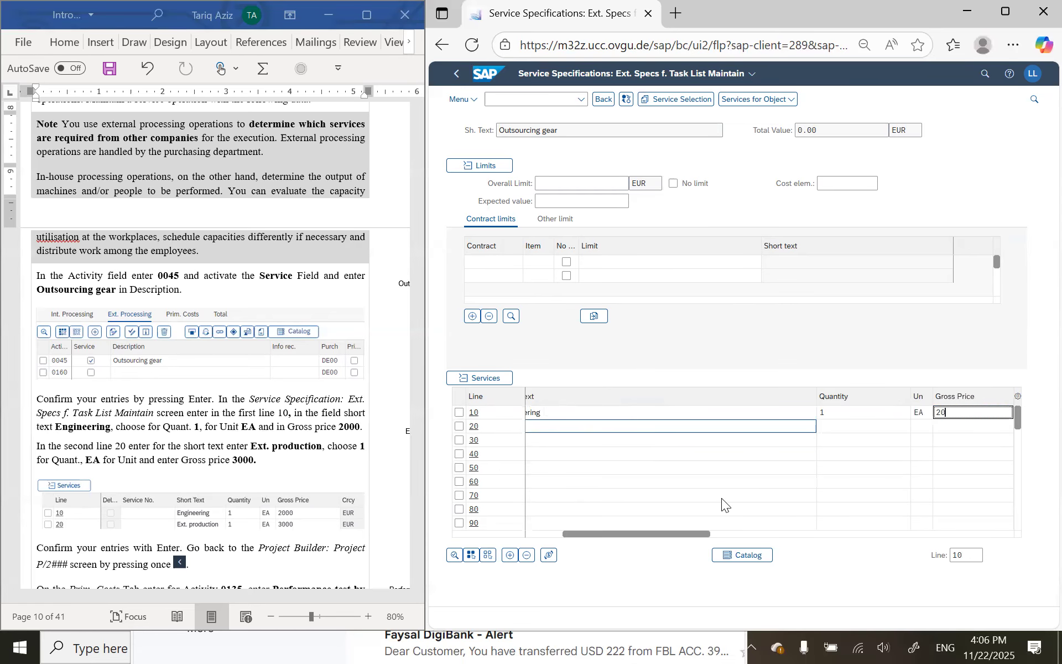
{"action": "type", "text": "00"}
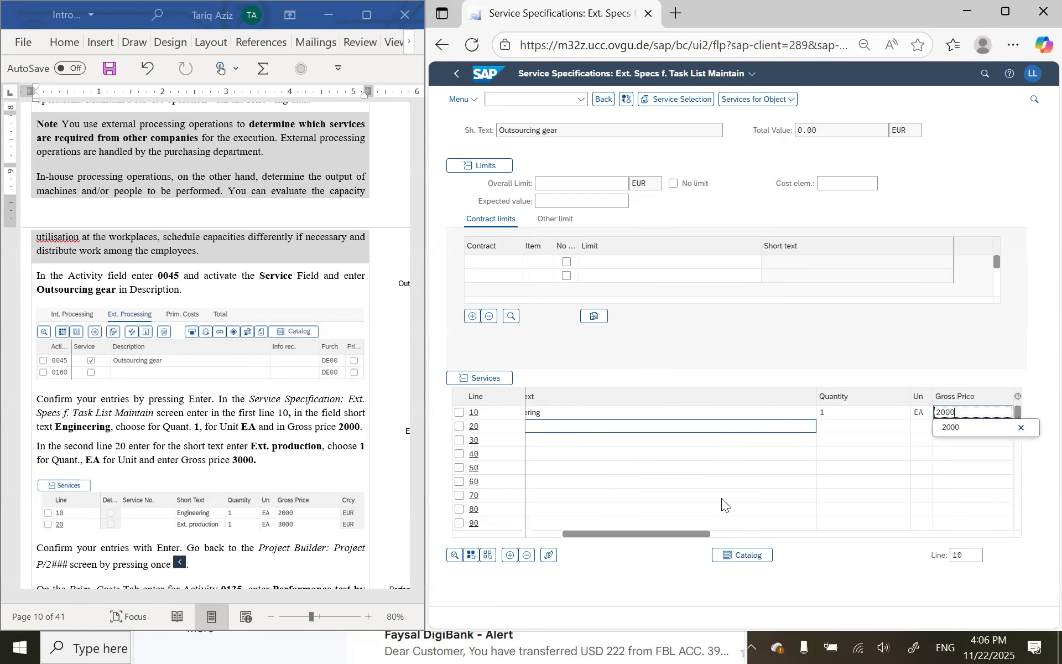
{"action": "left_click", "coordinate": [785, 347]}
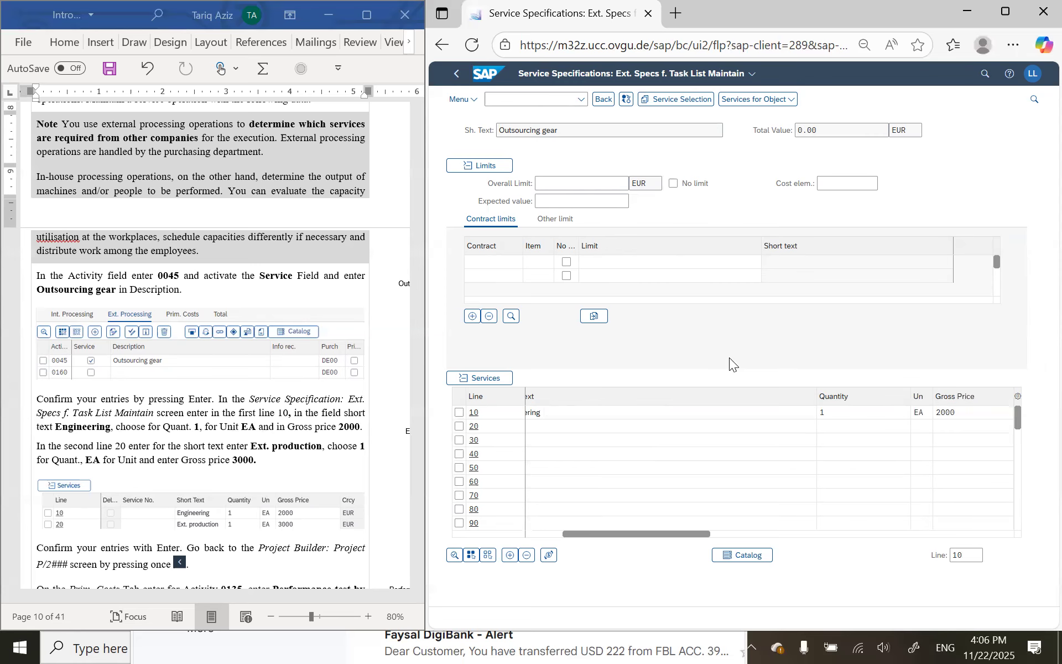
Fill in service line 20 with short text Ext. production, quantity 1, unit EA and gross price 3000
{"action": "left_click", "coordinate": [587, 427]}
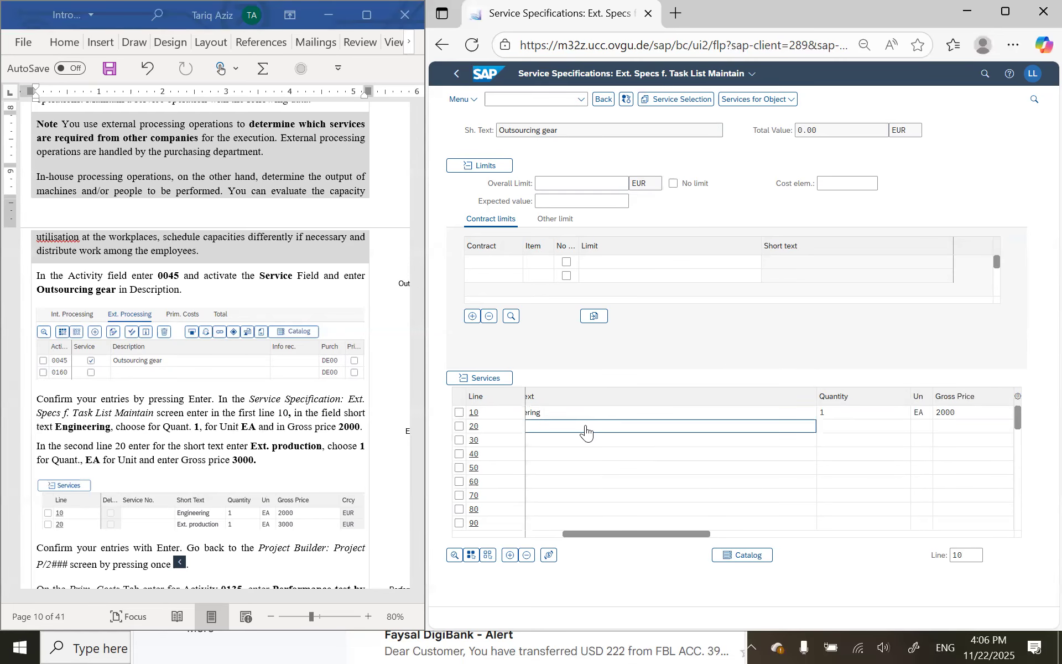
{"action": "type", "text": "ex"}
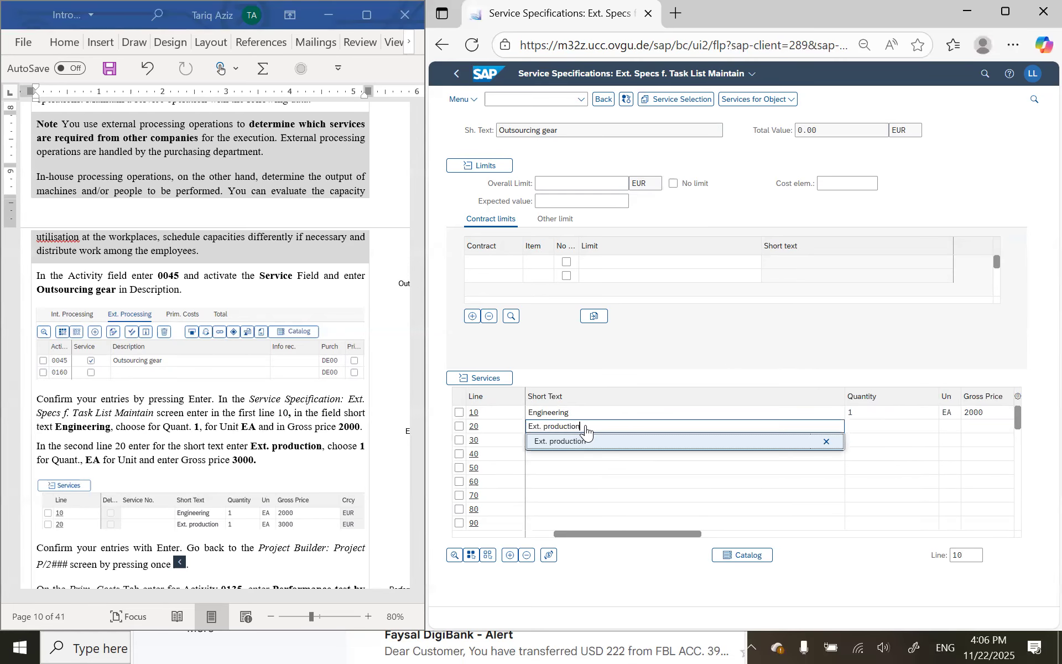
{"action": "left_click", "coordinate": [574, 445]}
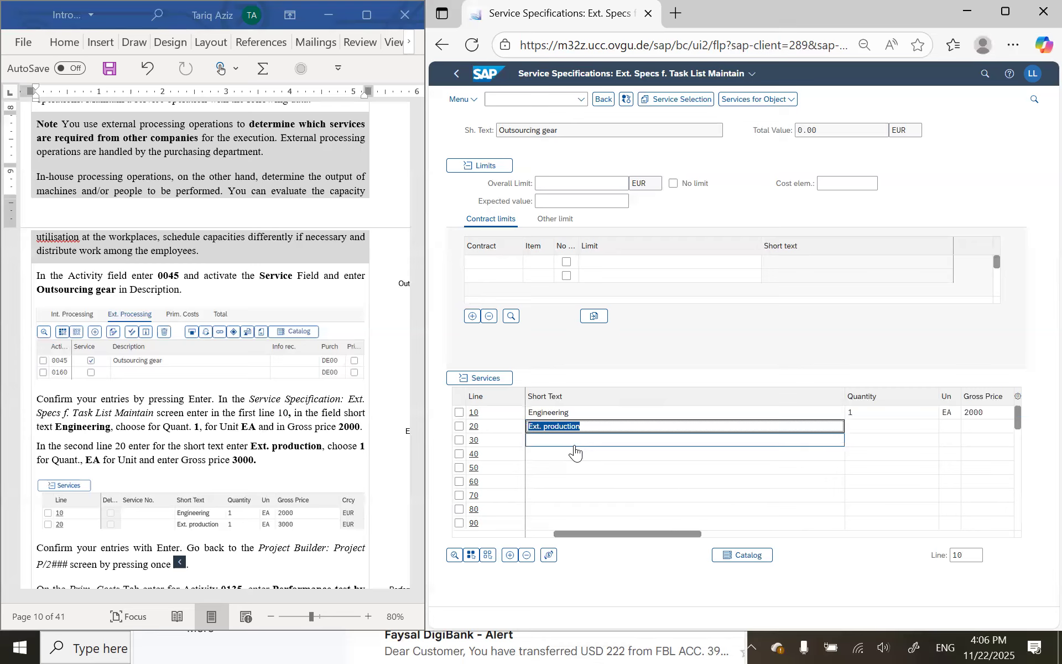
{"action": "key", "text": "Tab"}
{"action": "type", "text": "1"}
{"action": "key", "text": "Tab"}
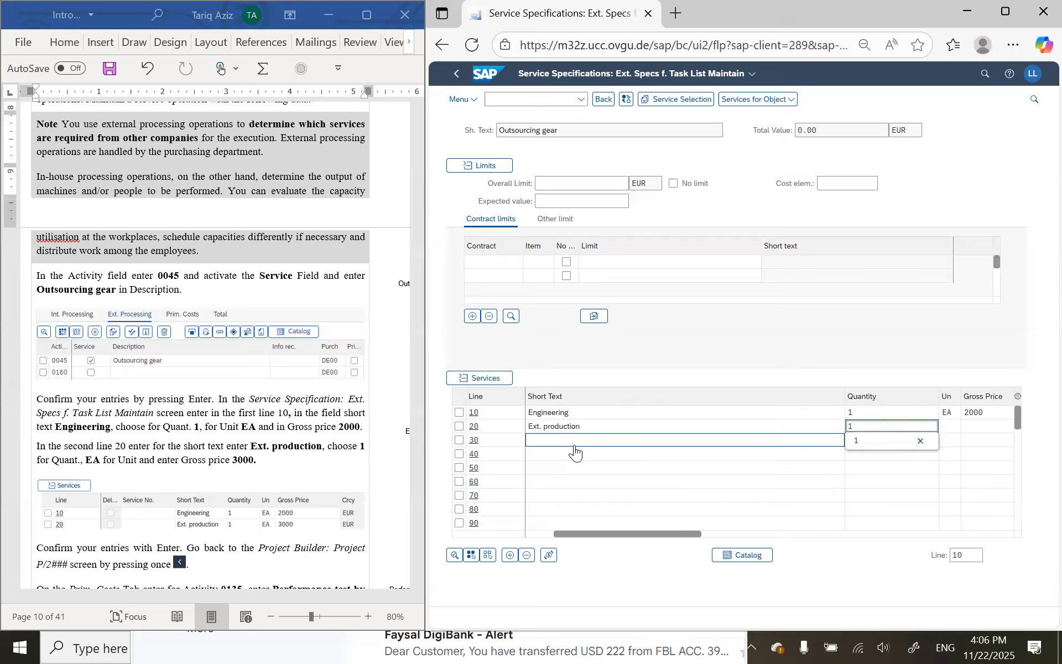
{"action": "type", "text": "EA"}
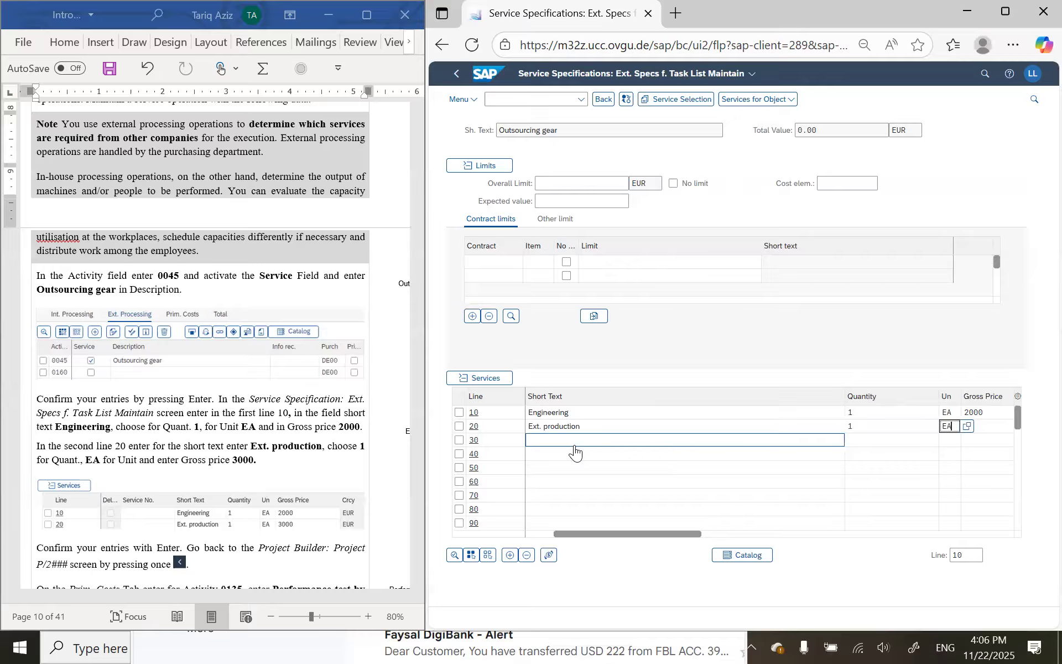
{"action": "key", "text": "Tab"}
{"action": "type", "text": "3"}
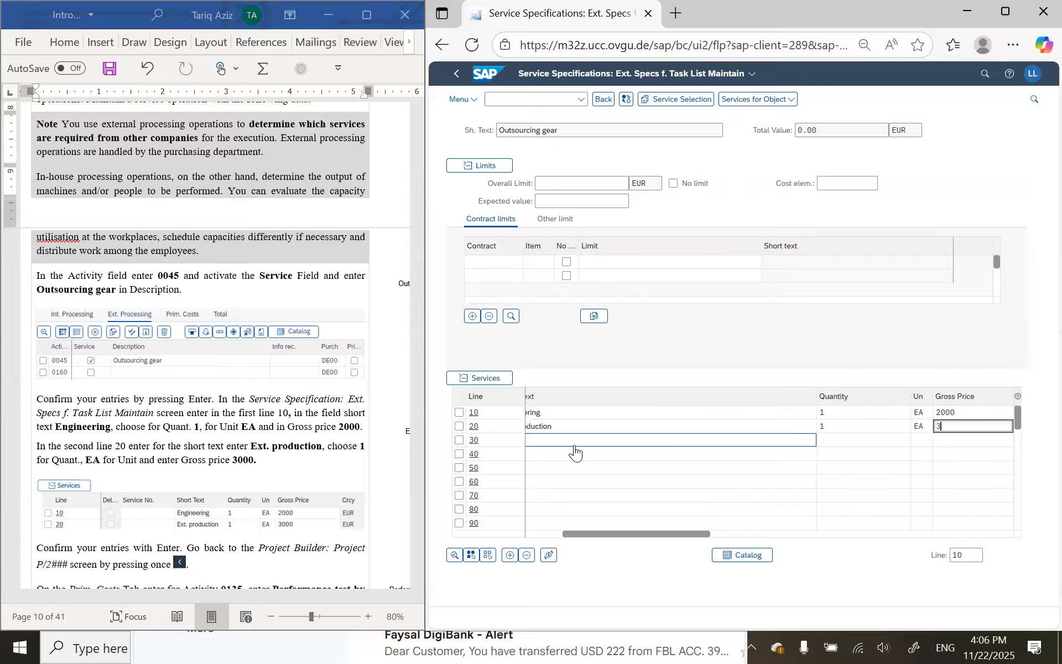
{"action": "type", "text": "000"}
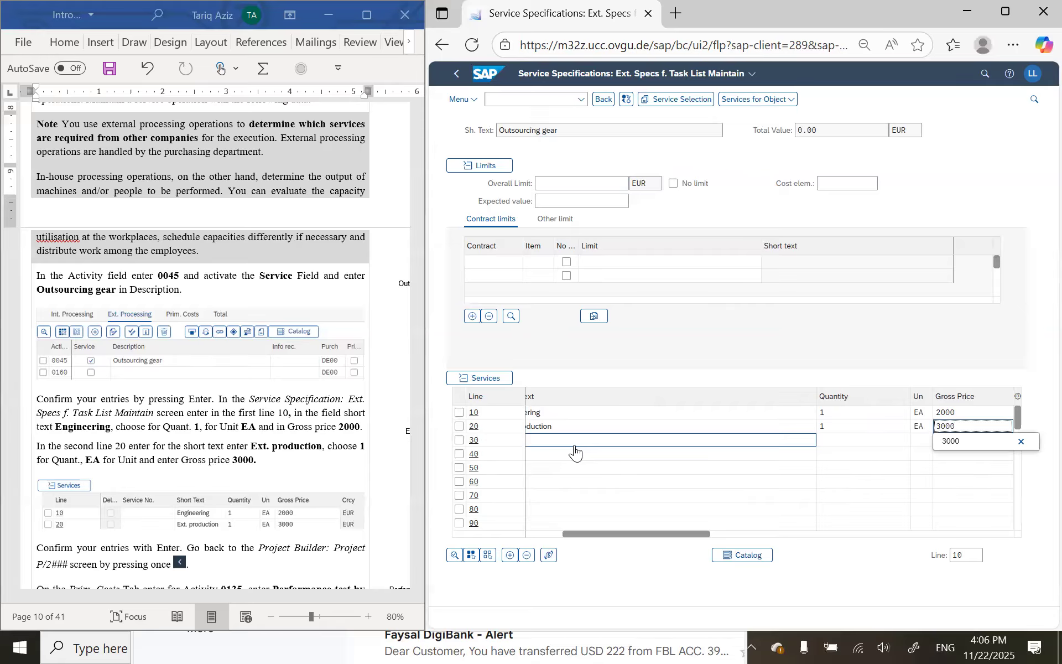
Confirm both service lines for Outsourcing gear and return to the project's external processing overview
{"action": "left_click", "coordinate": [155, 467]}
{"action": "scroll", "coordinate": [157, 476], "scroll_direction": "down", "scroll_amount": 2}
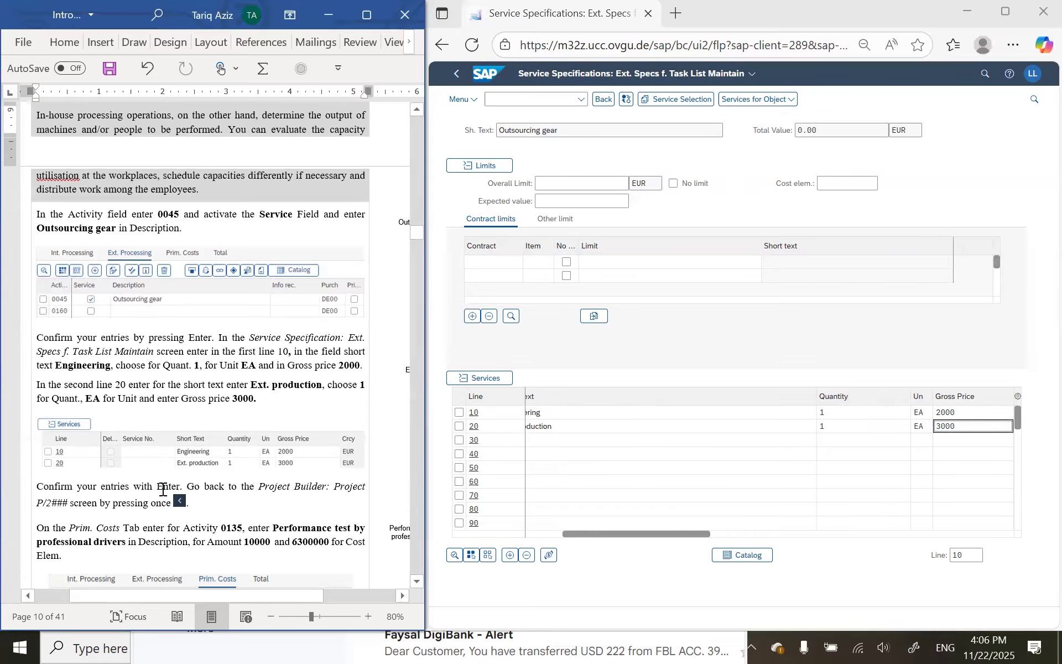
{"action": "left_click", "coordinate": [751, 442]}
{"action": "left_click", "coordinate": [763, 429]}
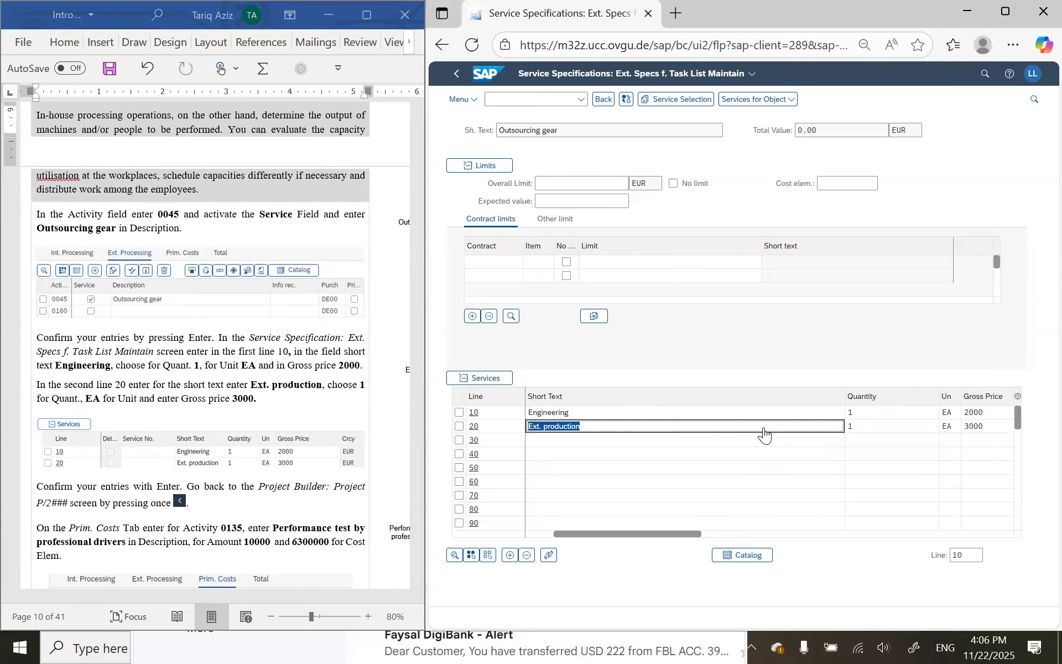
{"action": "key", "text": "Return"}
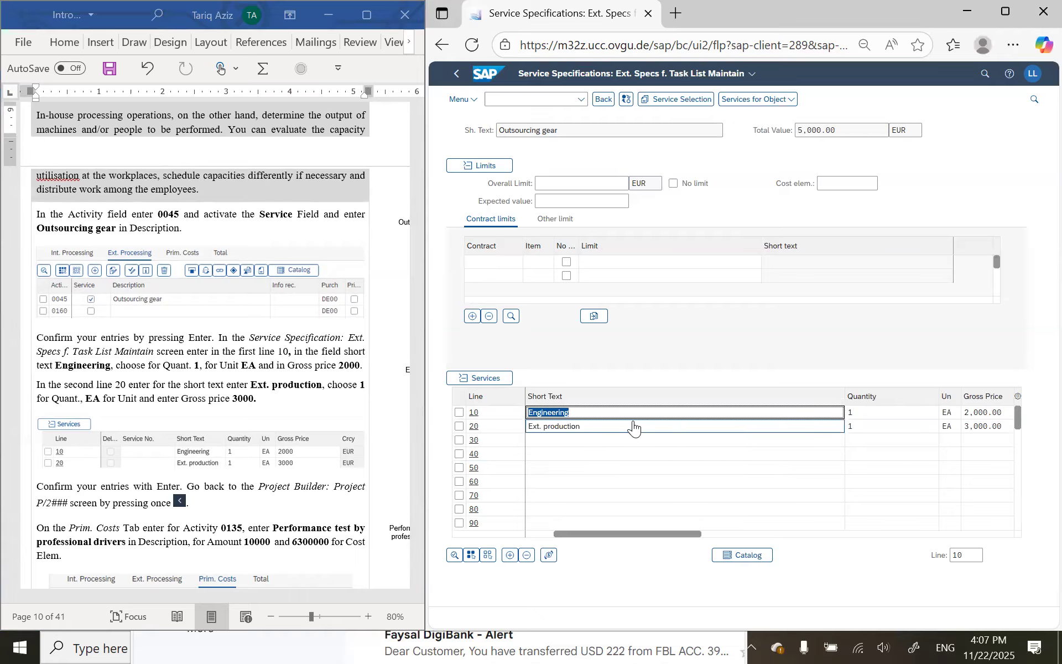
{"action": "left_click", "coordinate": [631, 427]}
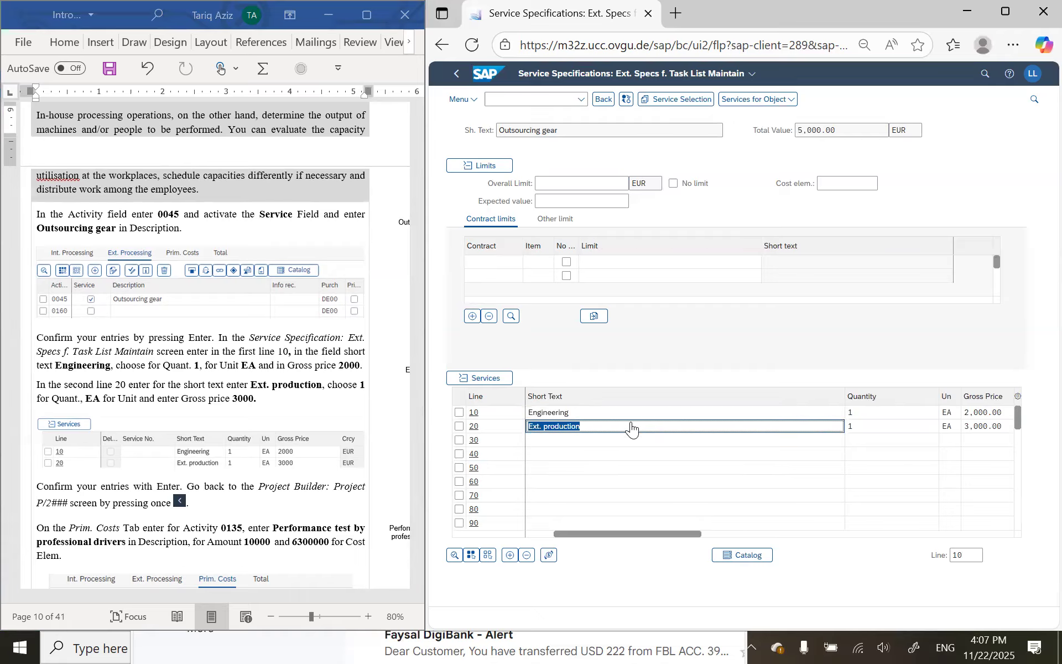
{"action": "key", "text": "Return"}
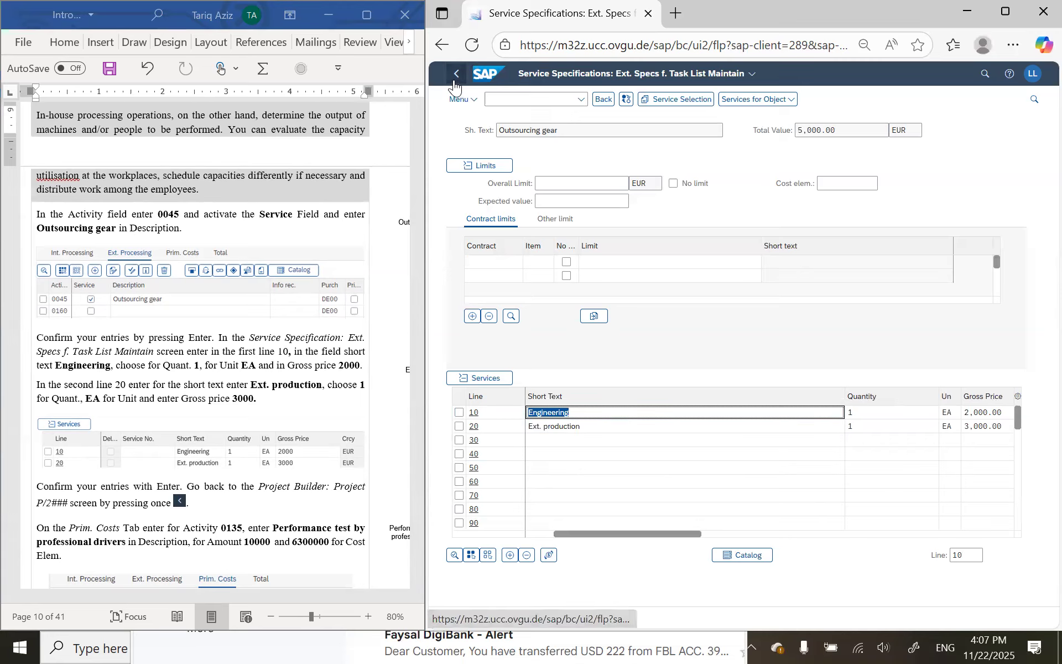
{"action": "left_click", "coordinate": [600, 101]}
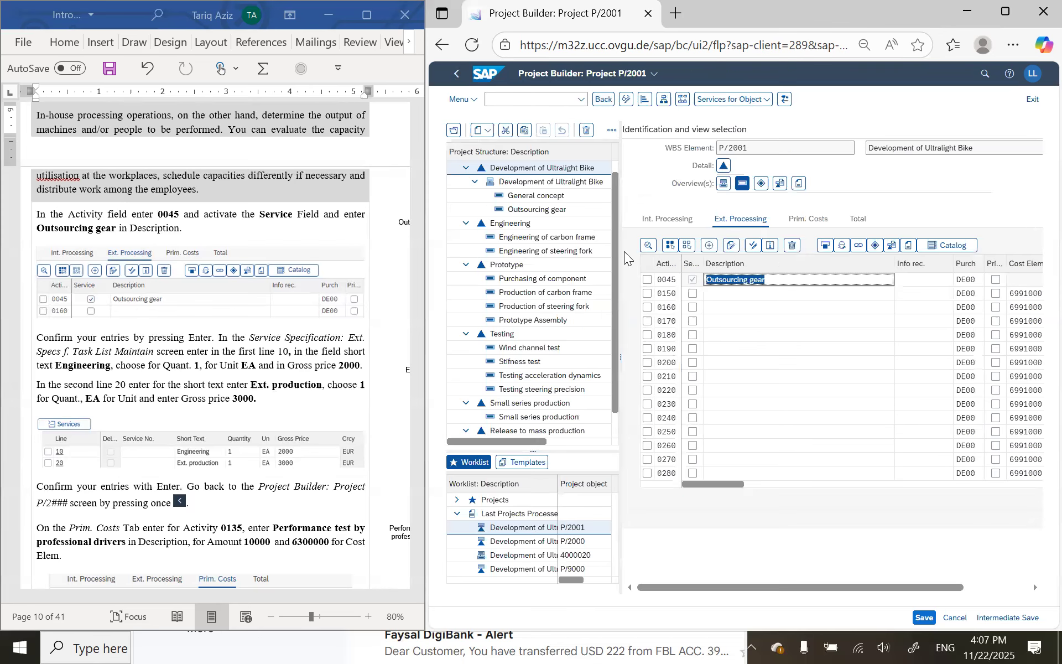
Add primary costs activity 0135 with the description Performance test by professional drivers
{"action": "scroll", "coordinate": [162, 517], "scroll_direction": "down", "scroll_amount": 2}
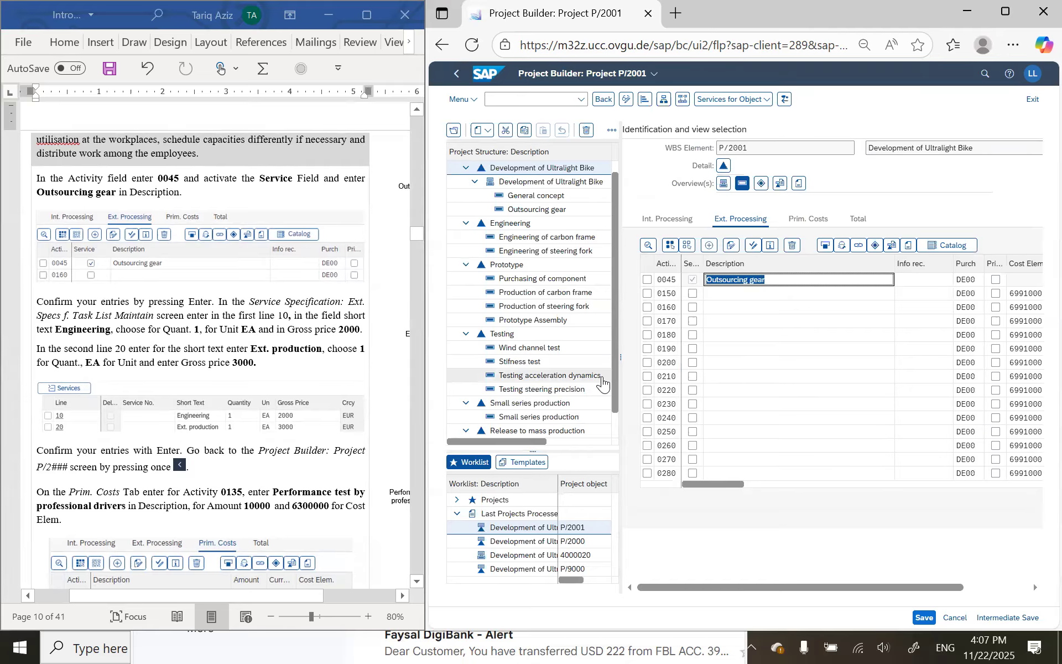
{"action": "left_click", "coordinate": [809, 220]}
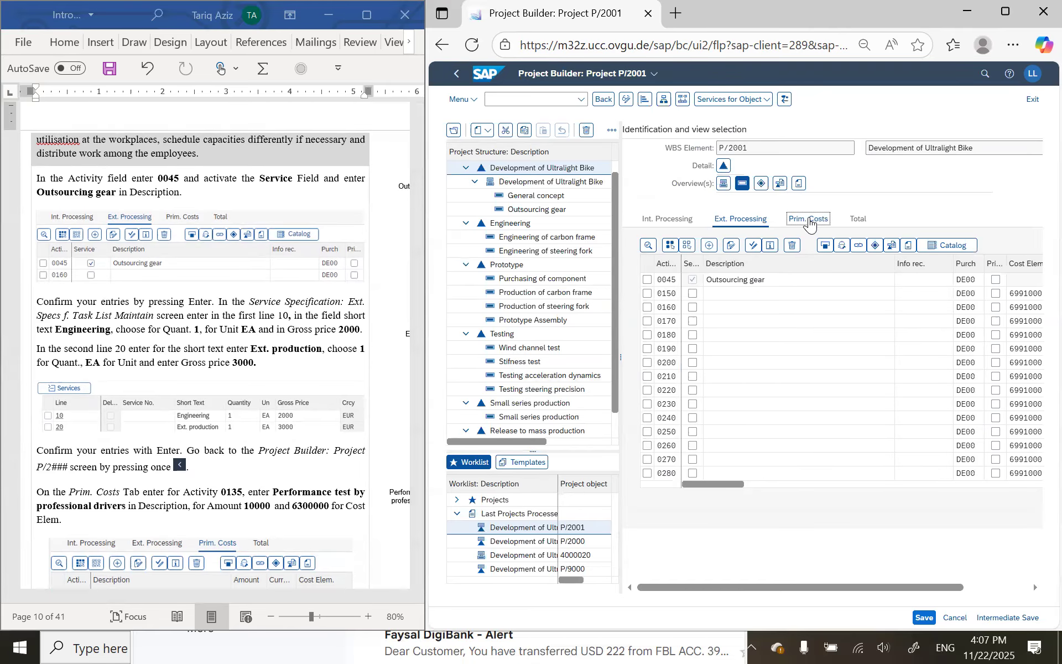
{"action": "scroll", "coordinate": [174, 451], "scroll_direction": "down", "scroll_amount": 1}
{"action": "scroll", "coordinate": [173, 451], "scroll_direction": "down", "scroll_amount": 3}
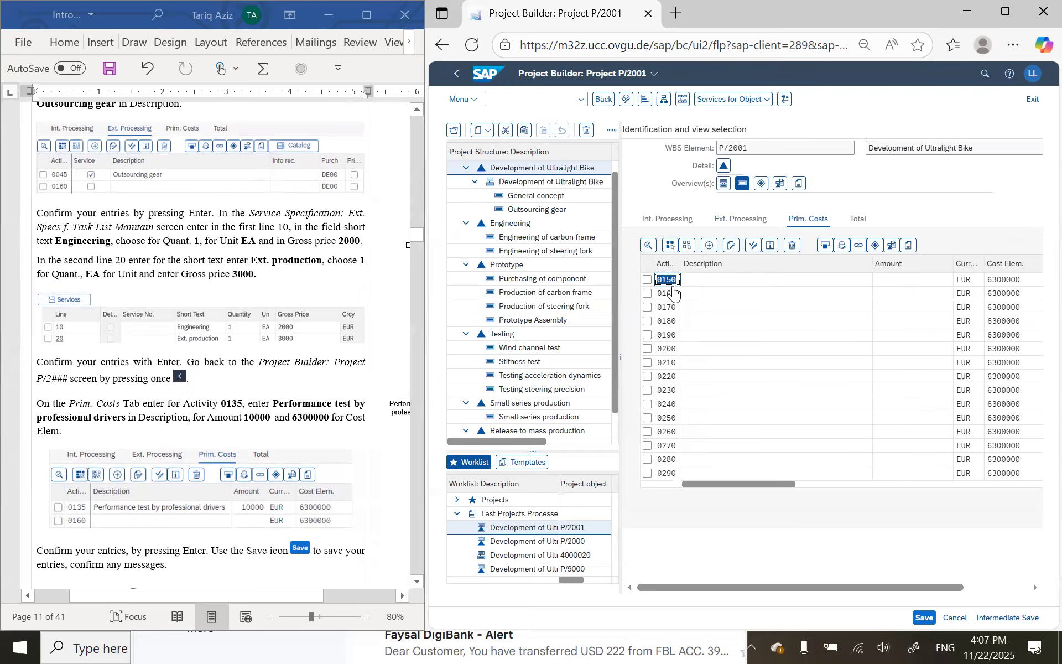
{"action": "type", "text": "0135"}
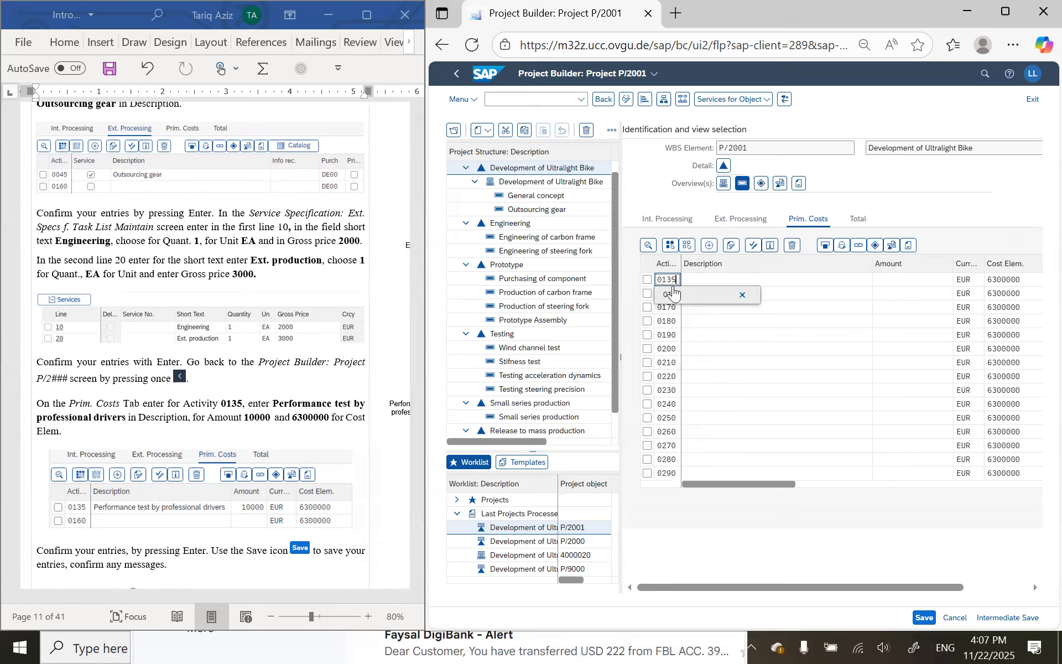
{"action": "key", "text": "Tab"}
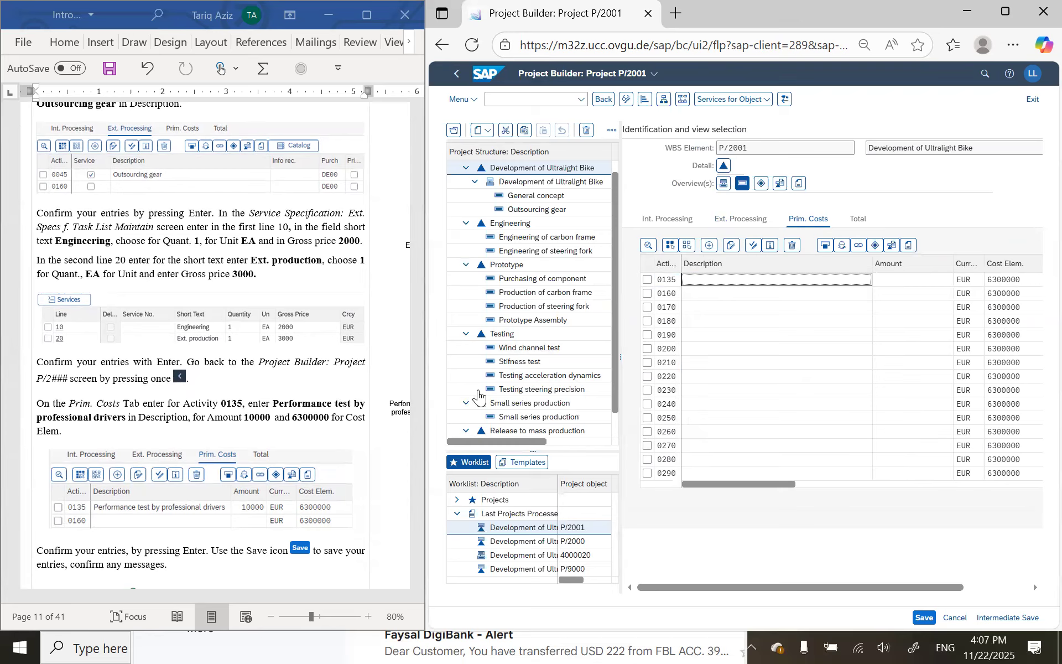
{"action": "type", "text": "Per"}
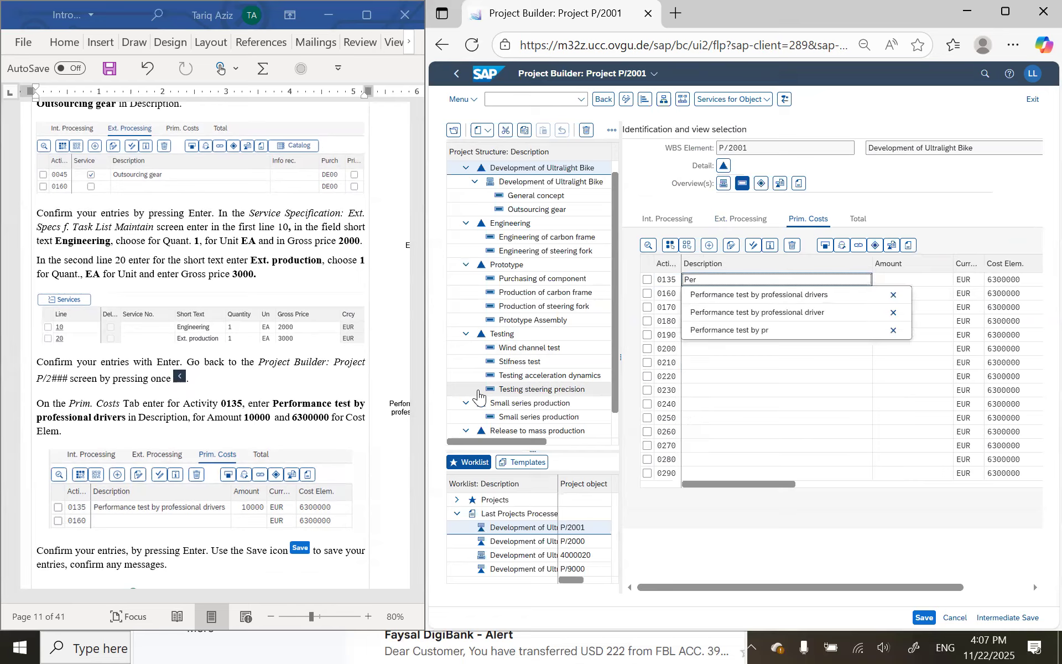
{"action": "key", "text": "Down"}
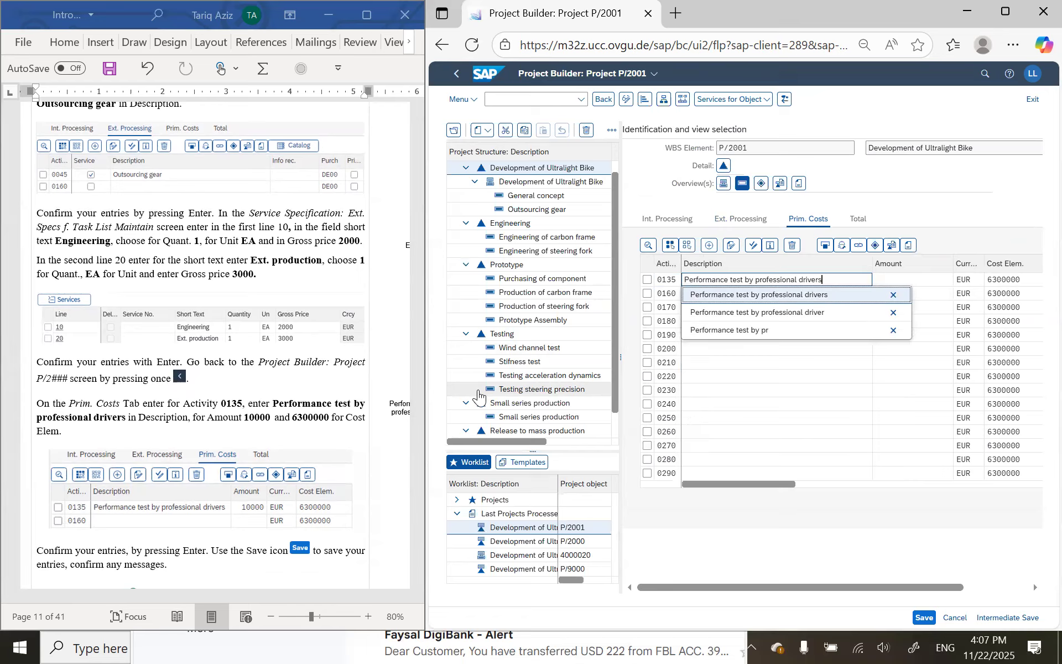
Enter the amount 10000 for activity 0135, leaving currency EUR and cost element 6300000
{"action": "key", "text": "Tab"}
{"action": "type", "text": "1000"}
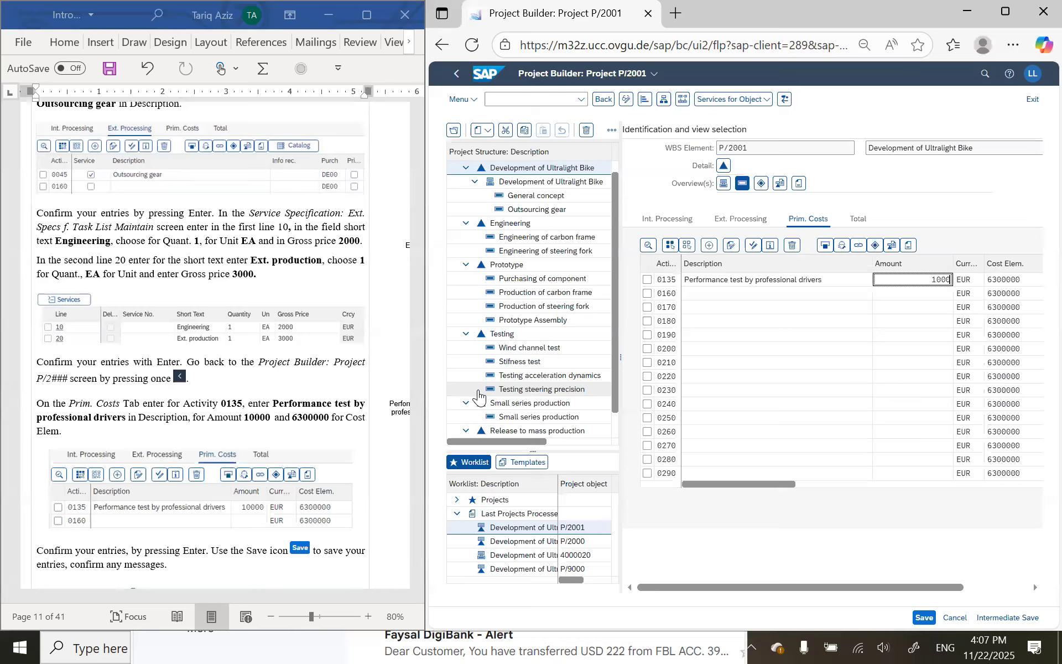
{"action": "type", "text": "0"}
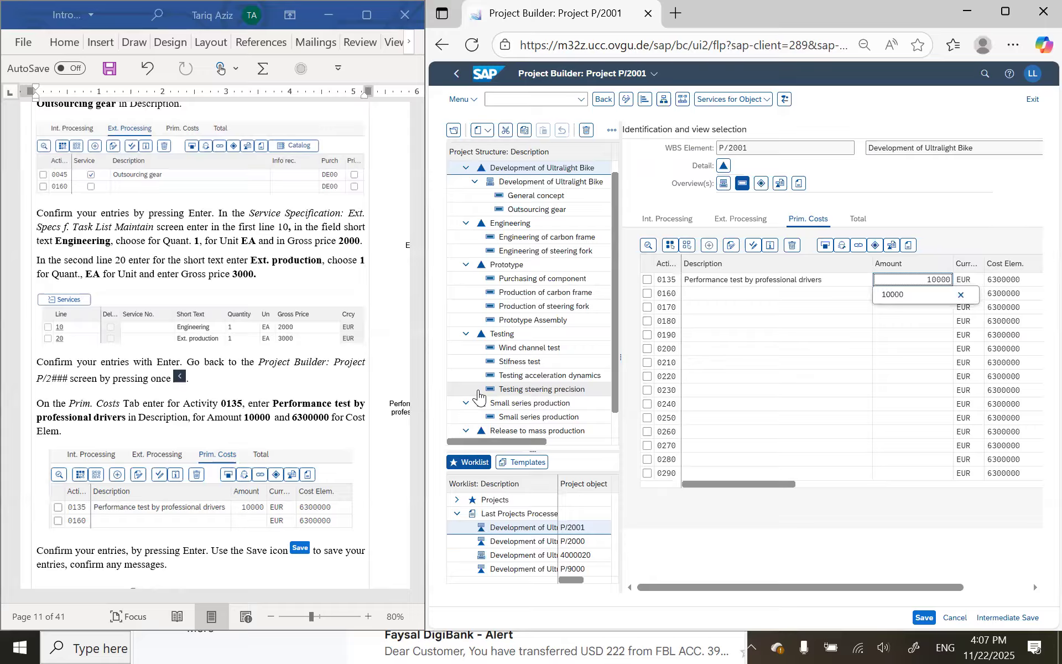
{"action": "key", "text": "Tab"}
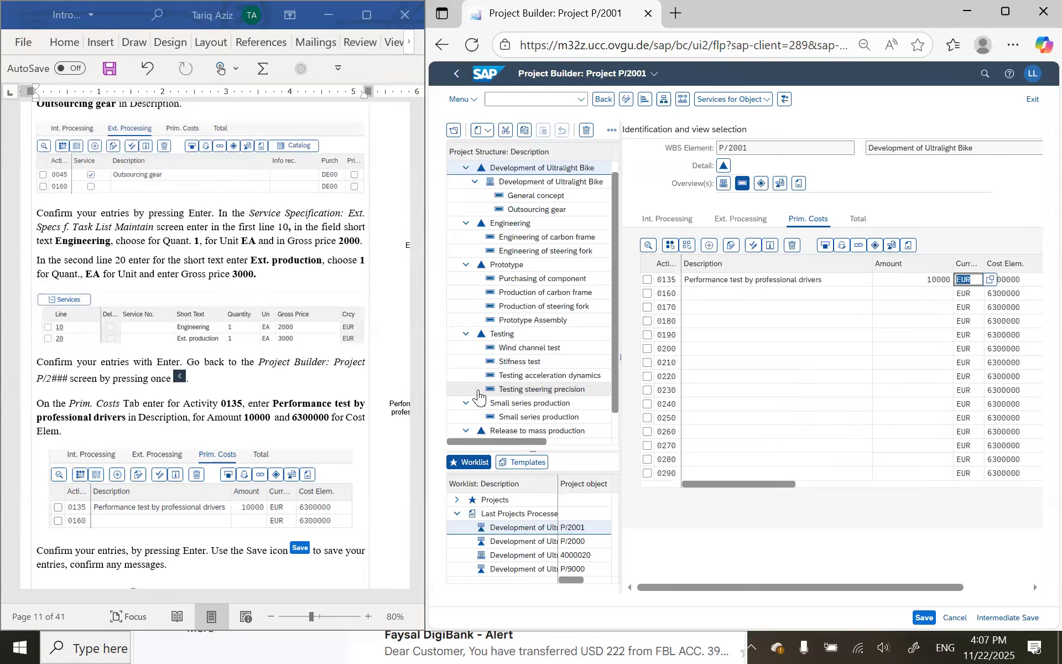
{"action": "key", "text": "Tab"}
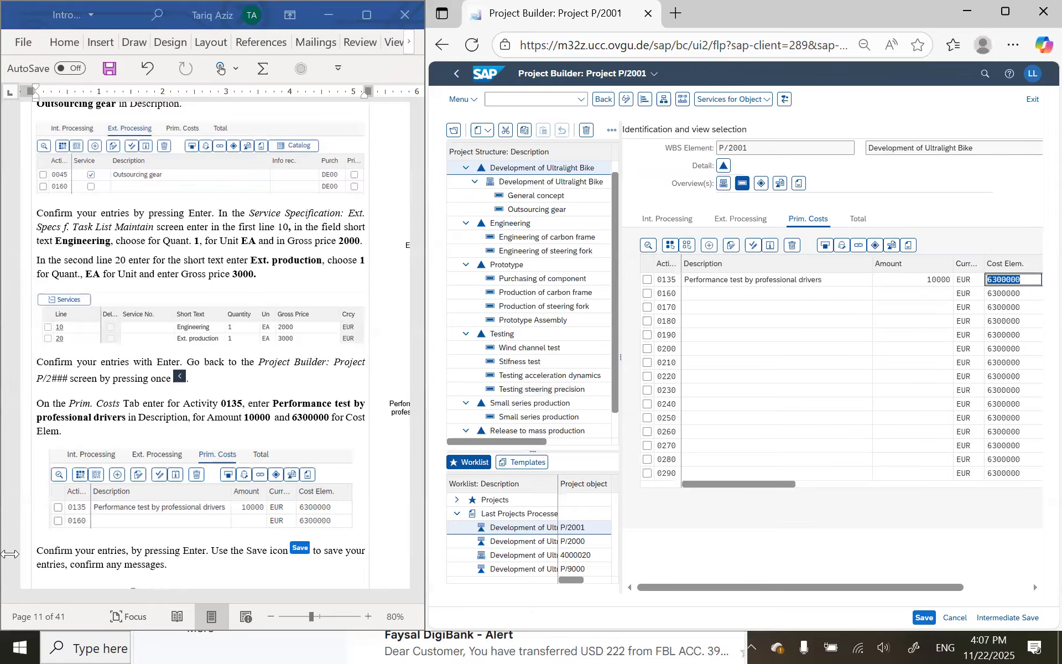
Confirm activity 0135 and save project P/2001
{"action": "scroll", "coordinate": [130, 462], "scroll_direction": "down", "scroll_amount": 1}
{"action": "scroll", "coordinate": [131, 462], "scroll_direction": "down", "scroll_amount": 5}
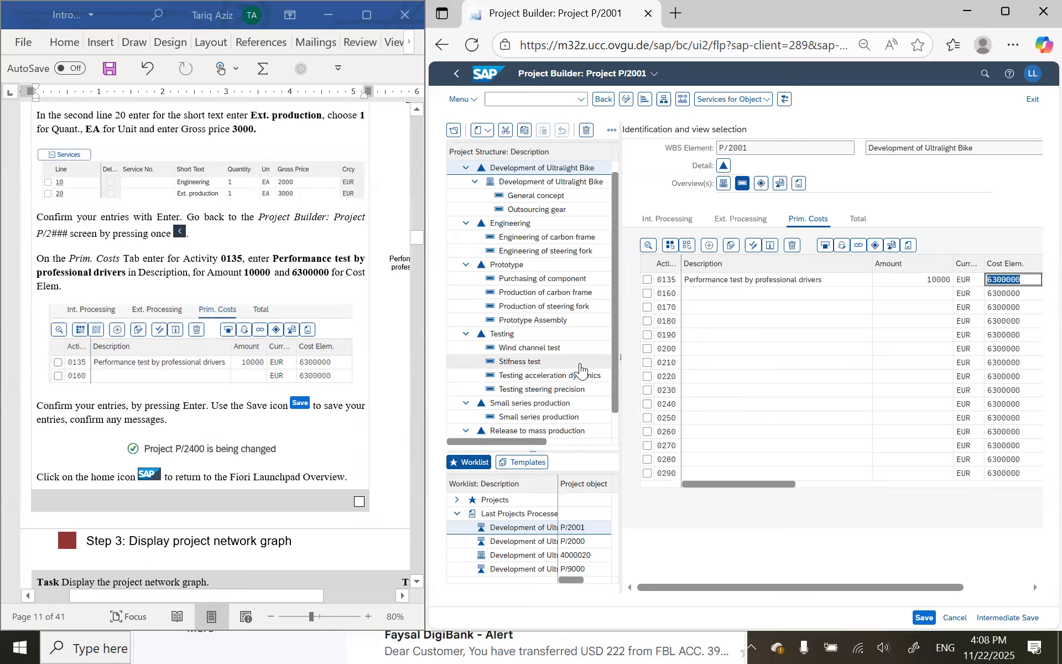
{"action": "key", "text": "Return"}
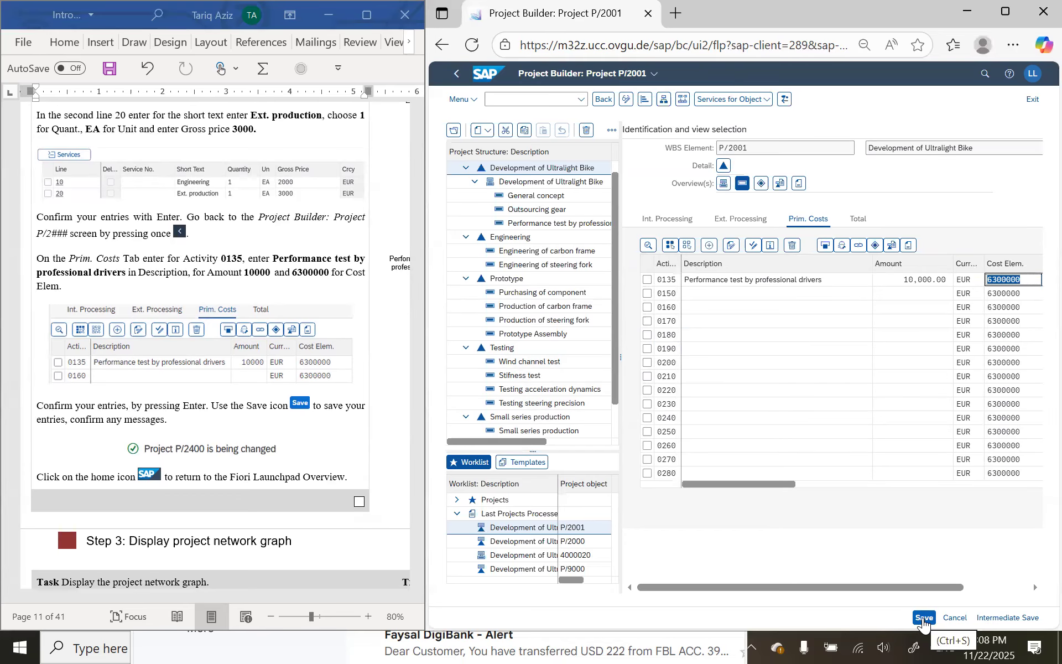
{"action": "left_click", "coordinate": [923, 619]}
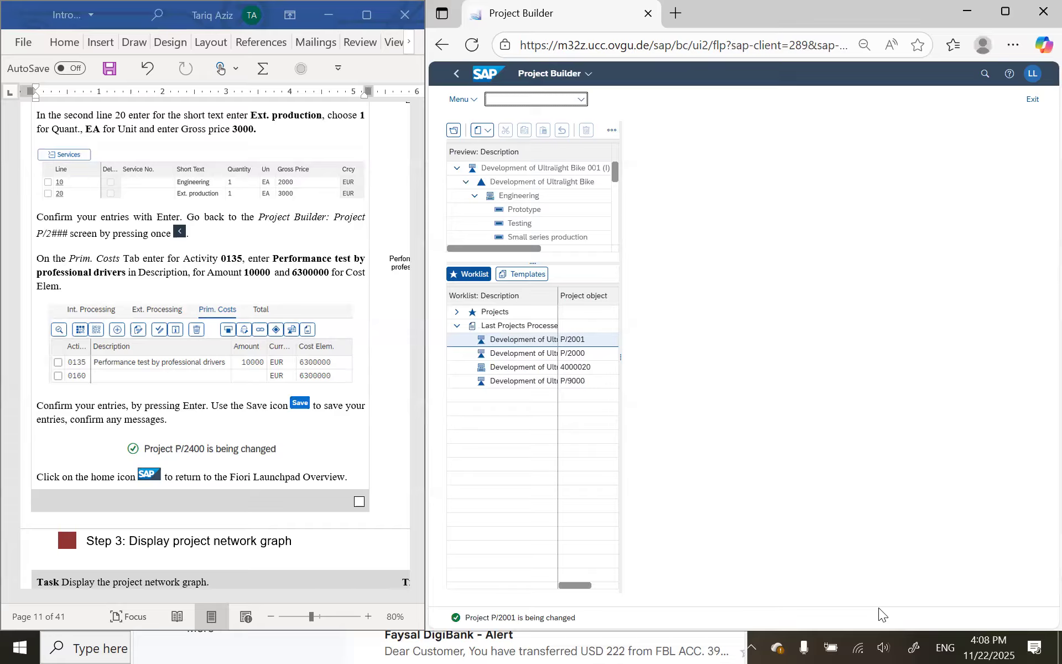
{"action": "scroll", "coordinate": [293, 307], "scroll_direction": "up", "scroll_amount": 4}
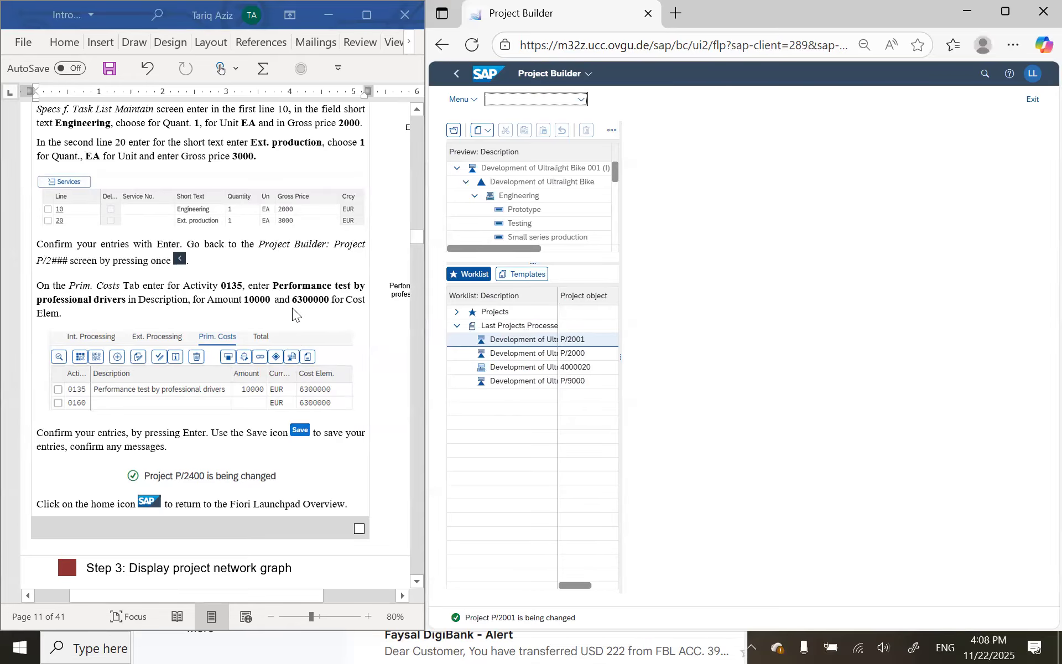